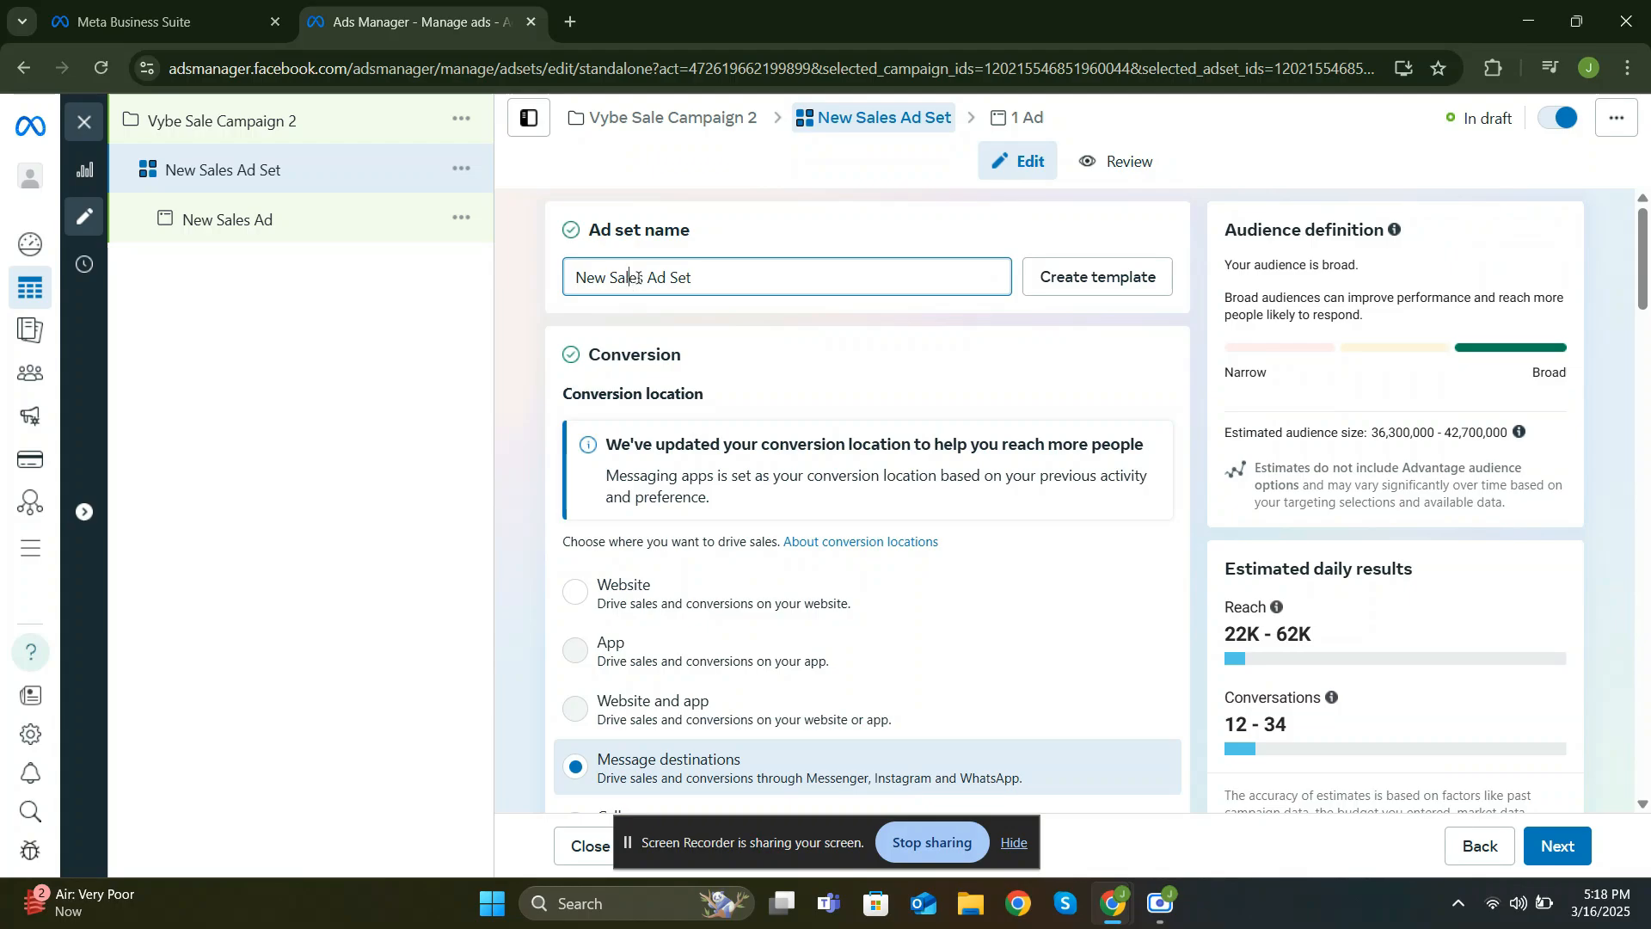
Rename the ad set to "Vybe Ad Set 2"
double_click(629, 283)
key(ctrl+z)
click(571, 340)
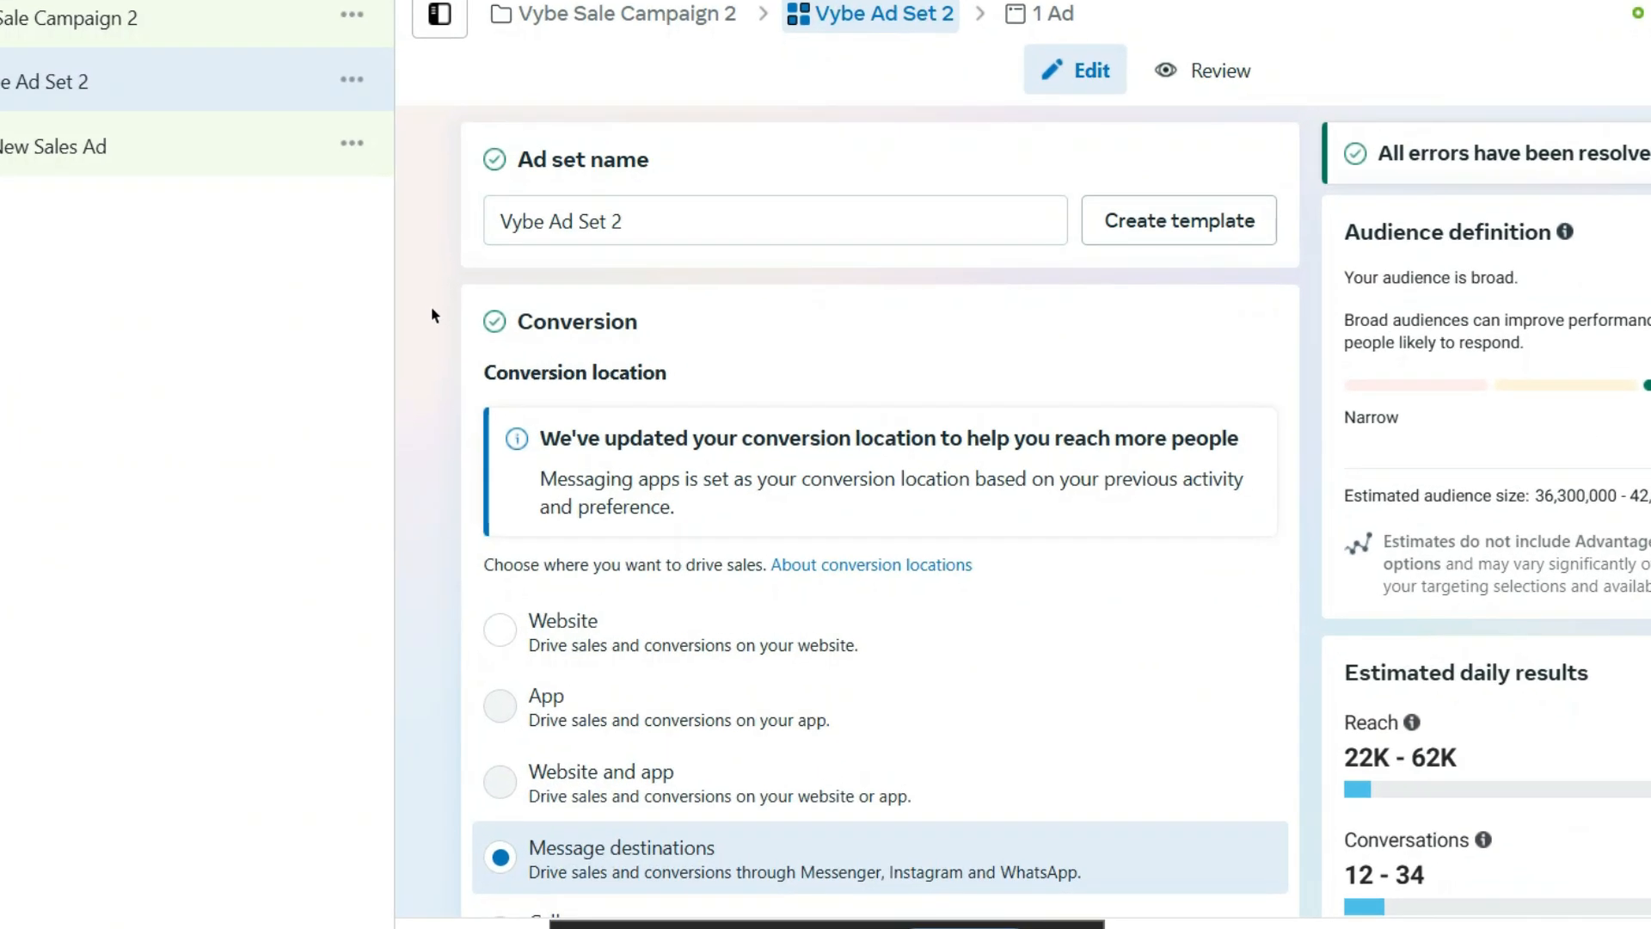
Set the conversion location to Website and choose Maximize number of conversions as the performance goal
scroll(433, 316, down, 2)
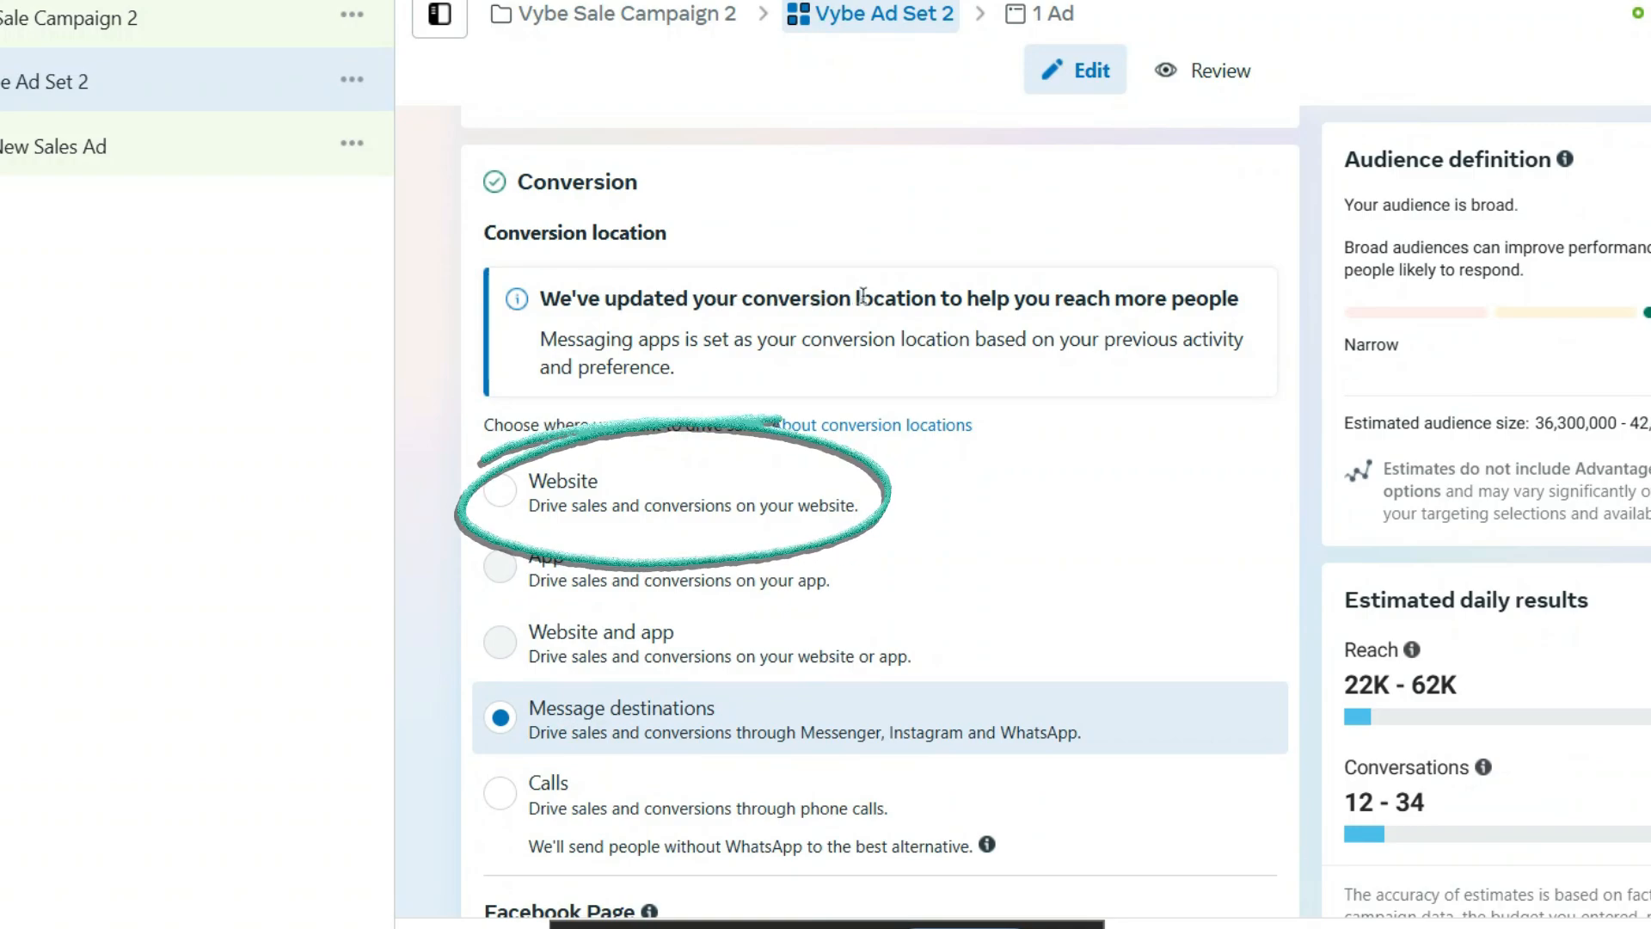
click(667, 494)
mouse_move(658, 498)
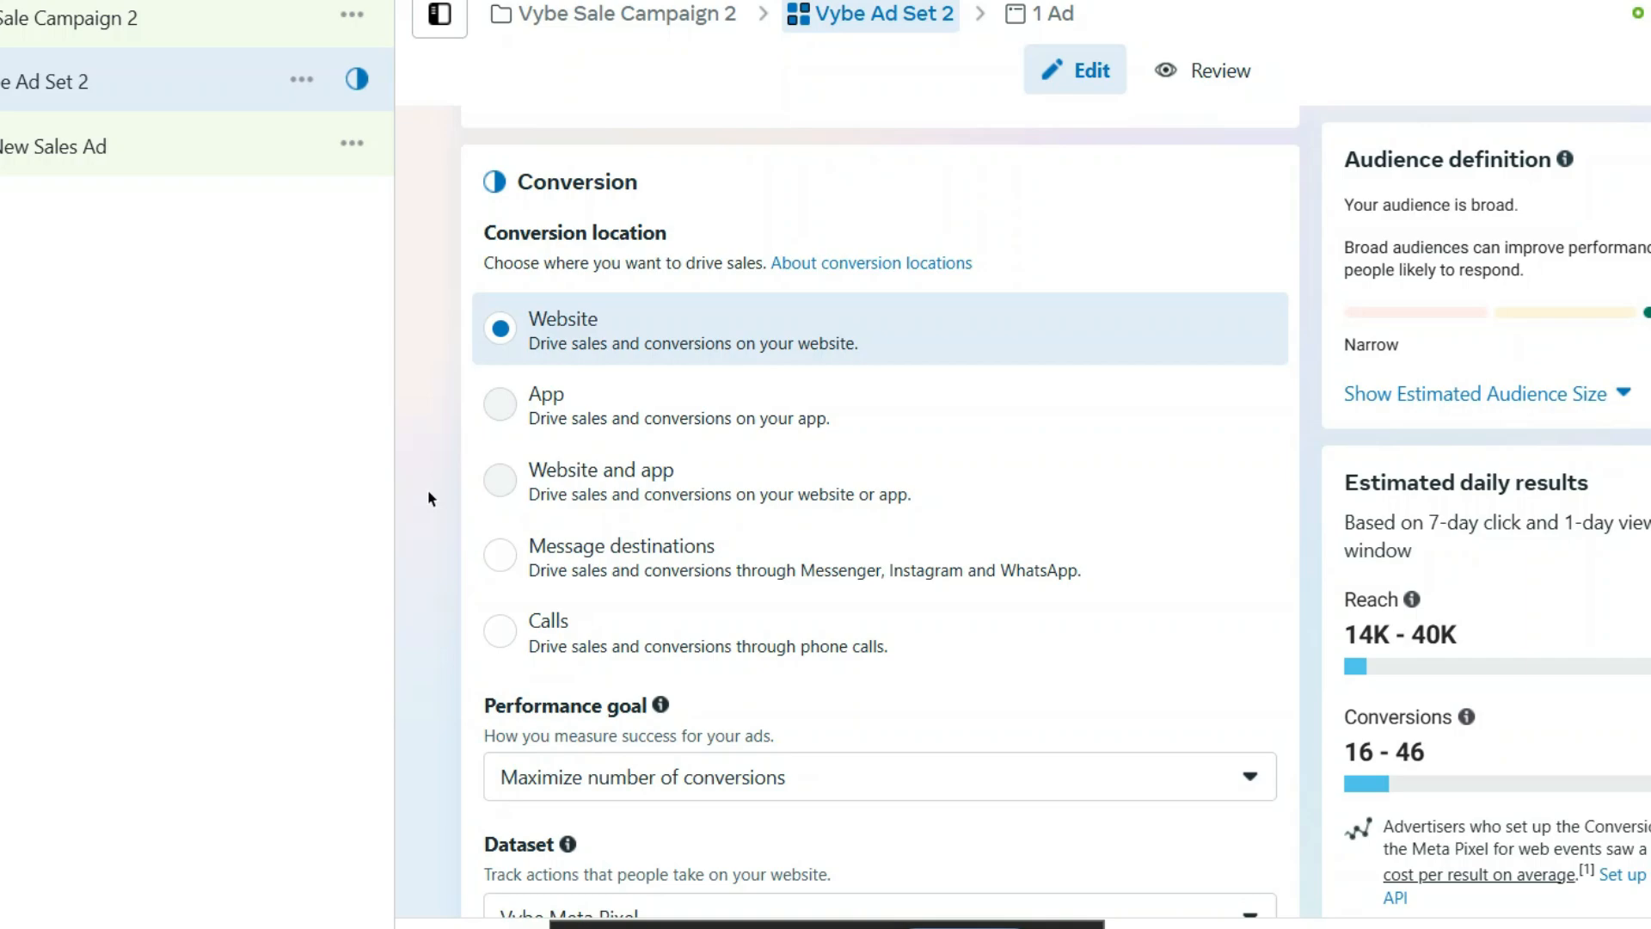
scroll(430, 499, down, 3)
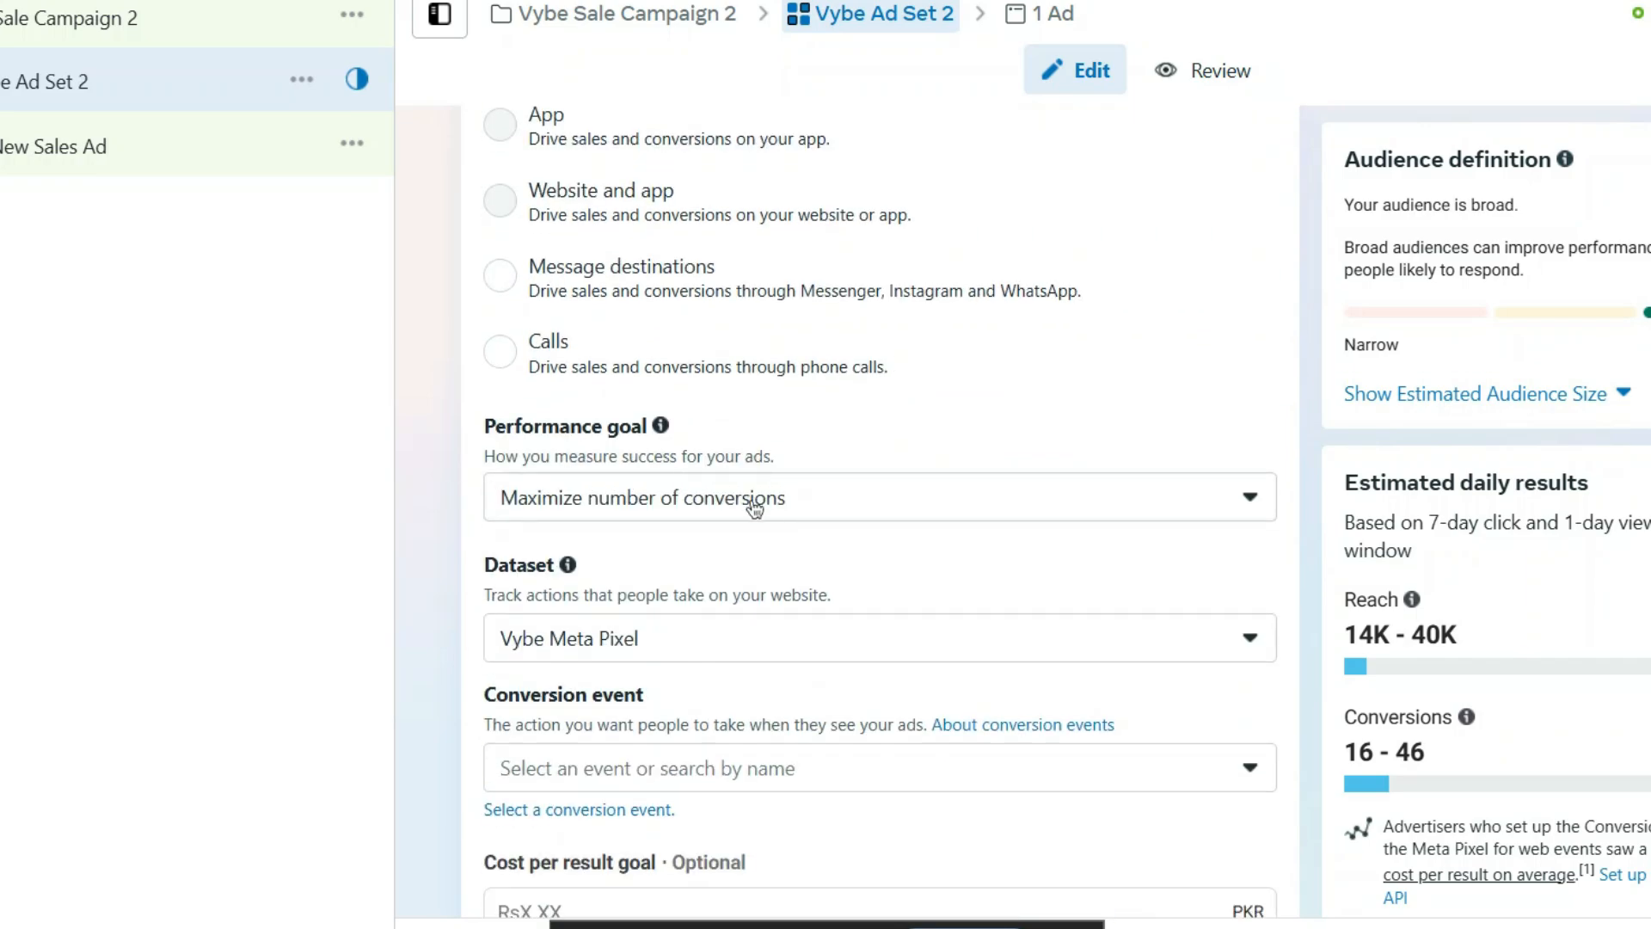
click(821, 514)
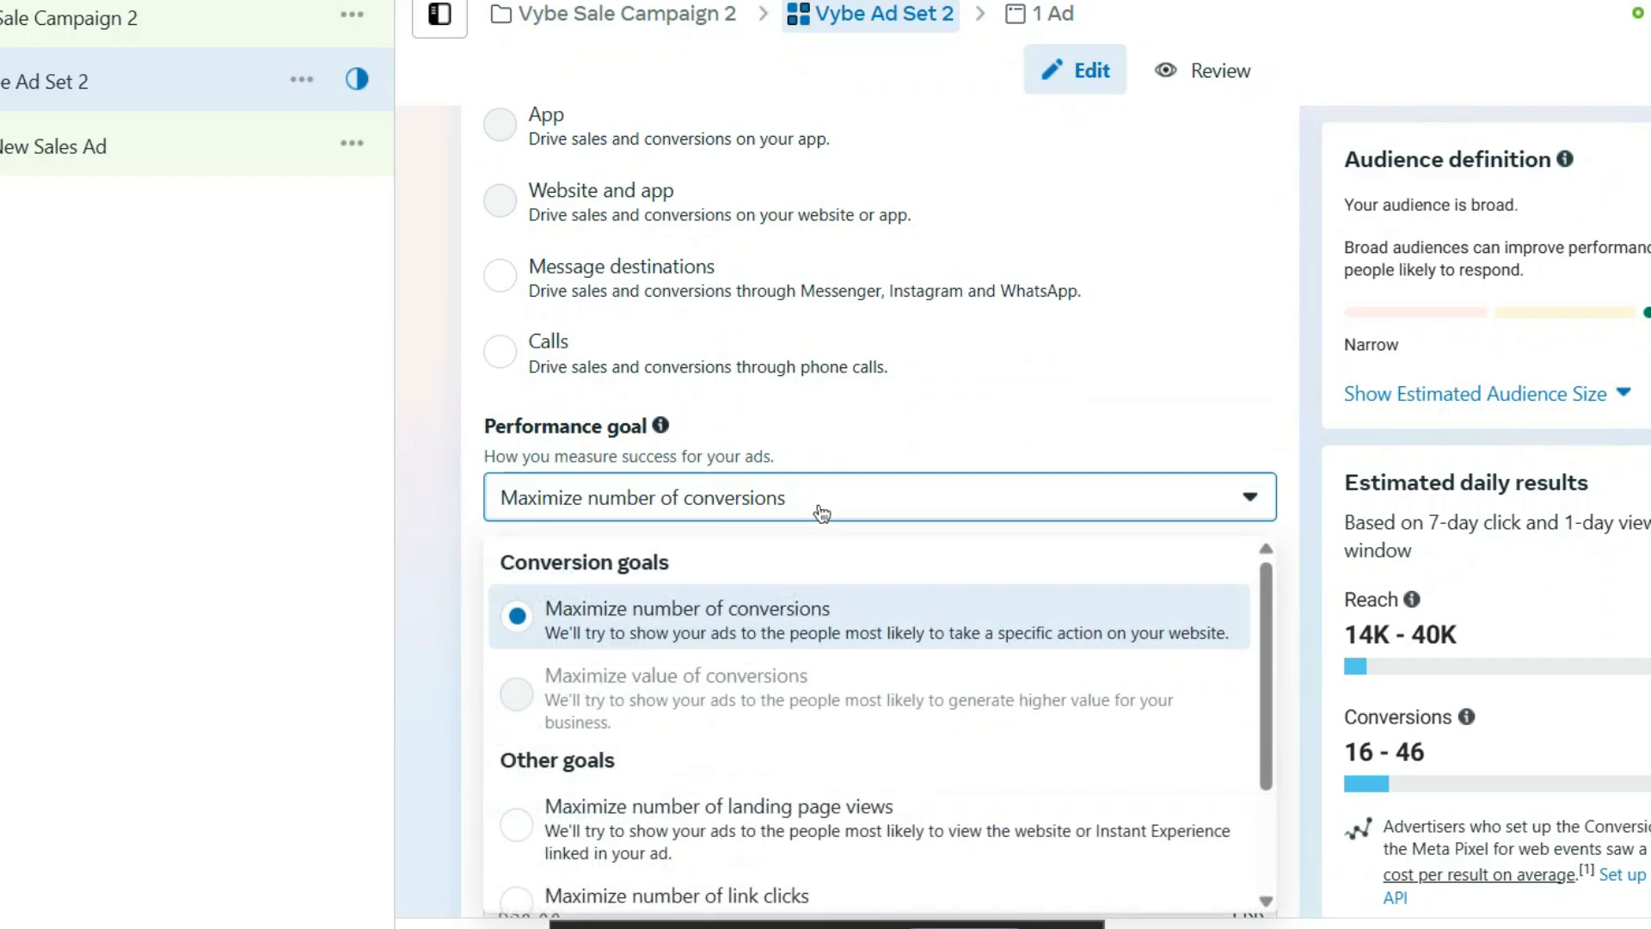
click(791, 621)
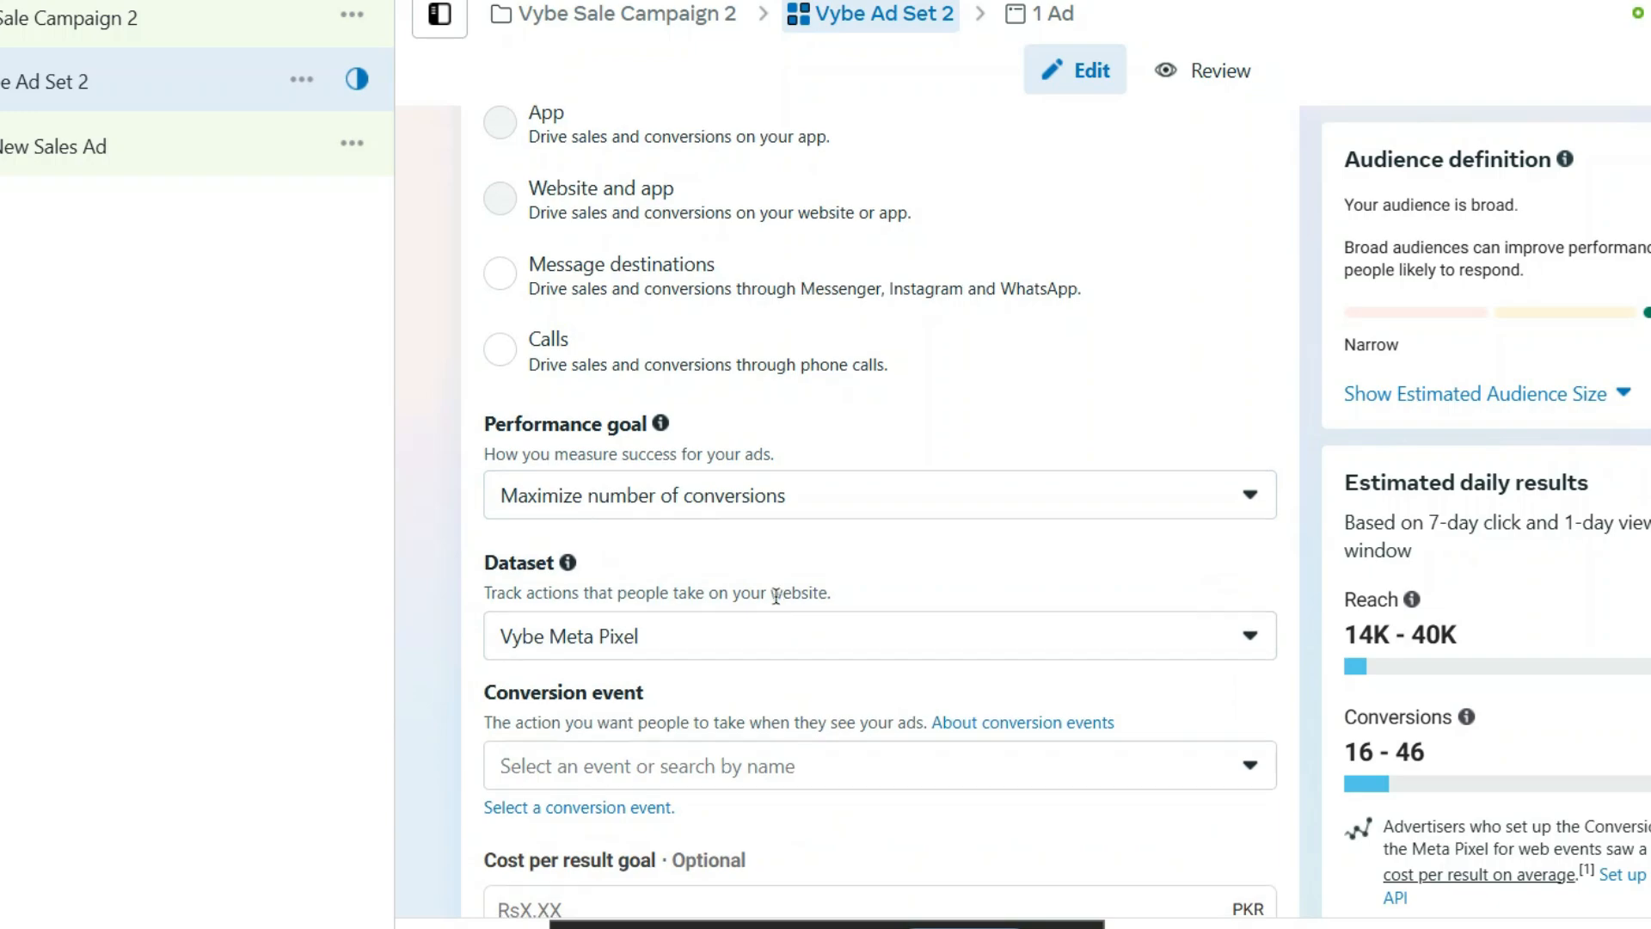
Choose Vybe Meta Pixel as the dataset that tracks website actions
scroll(774, 598, down, 2)
double_click(615, 502)
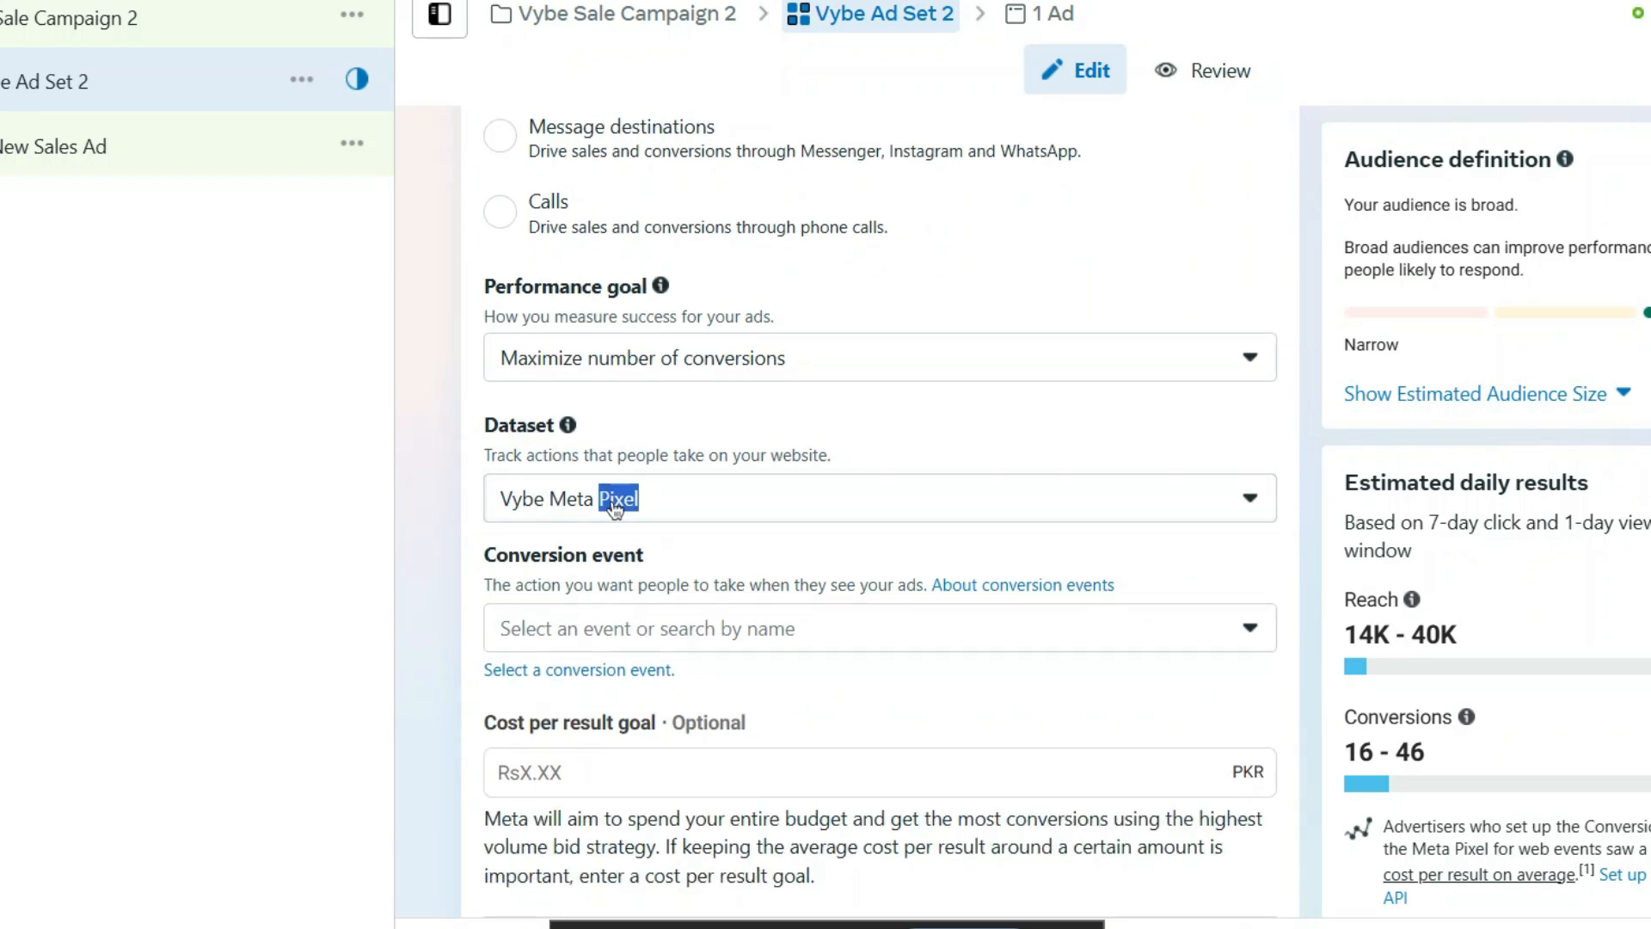
click(736, 514)
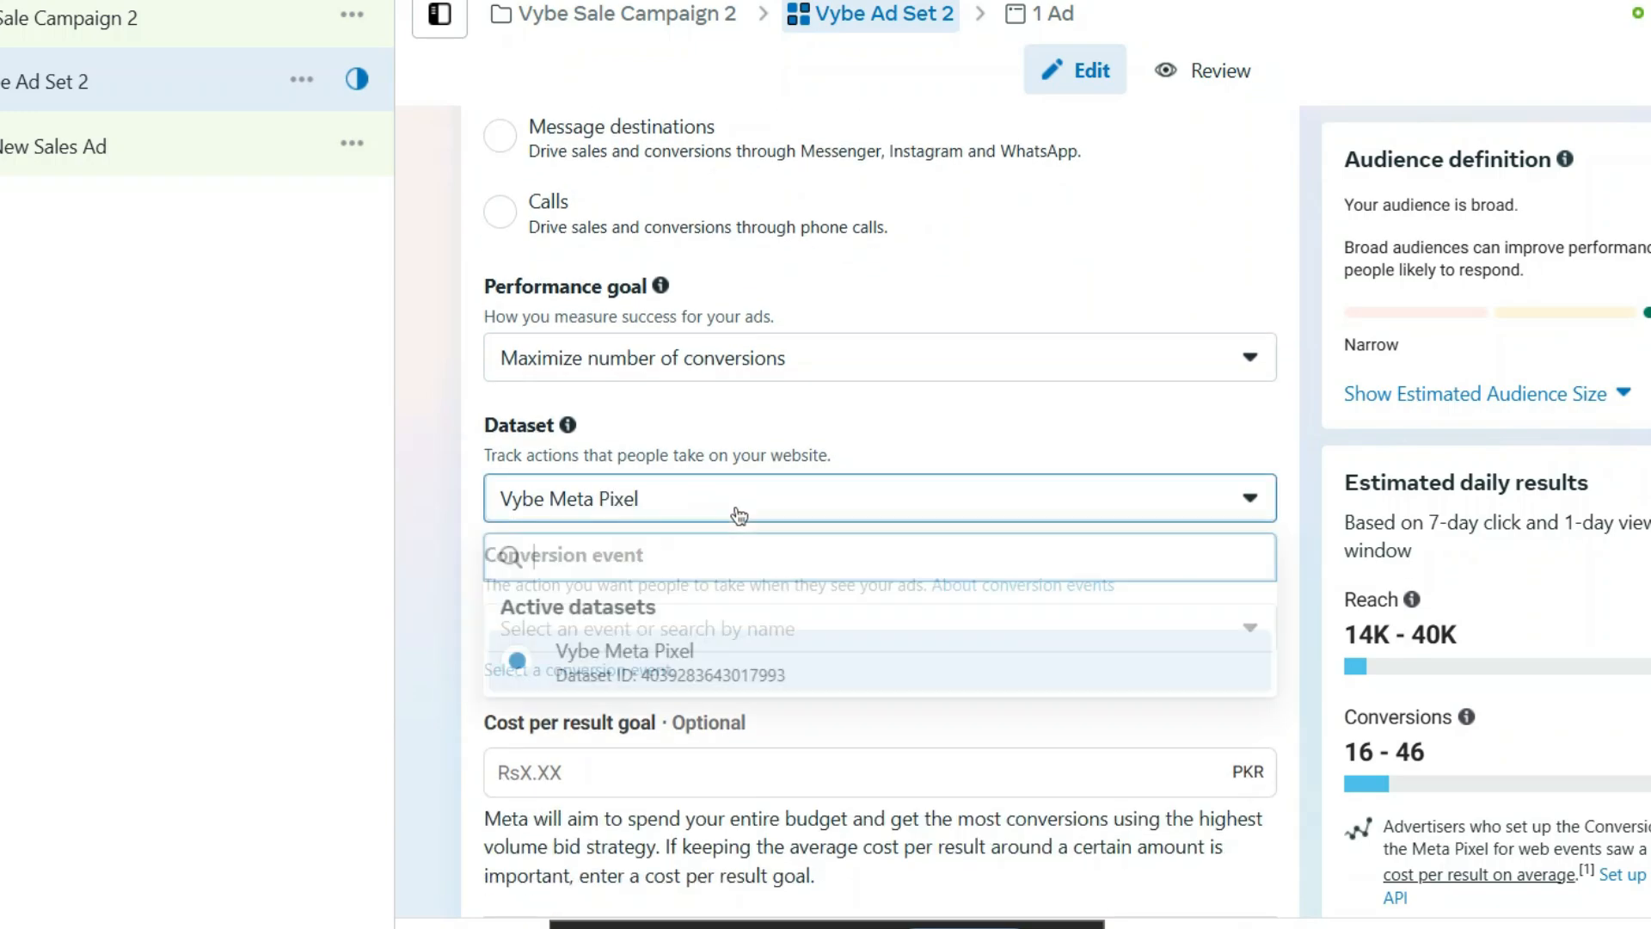
click(725, 669)
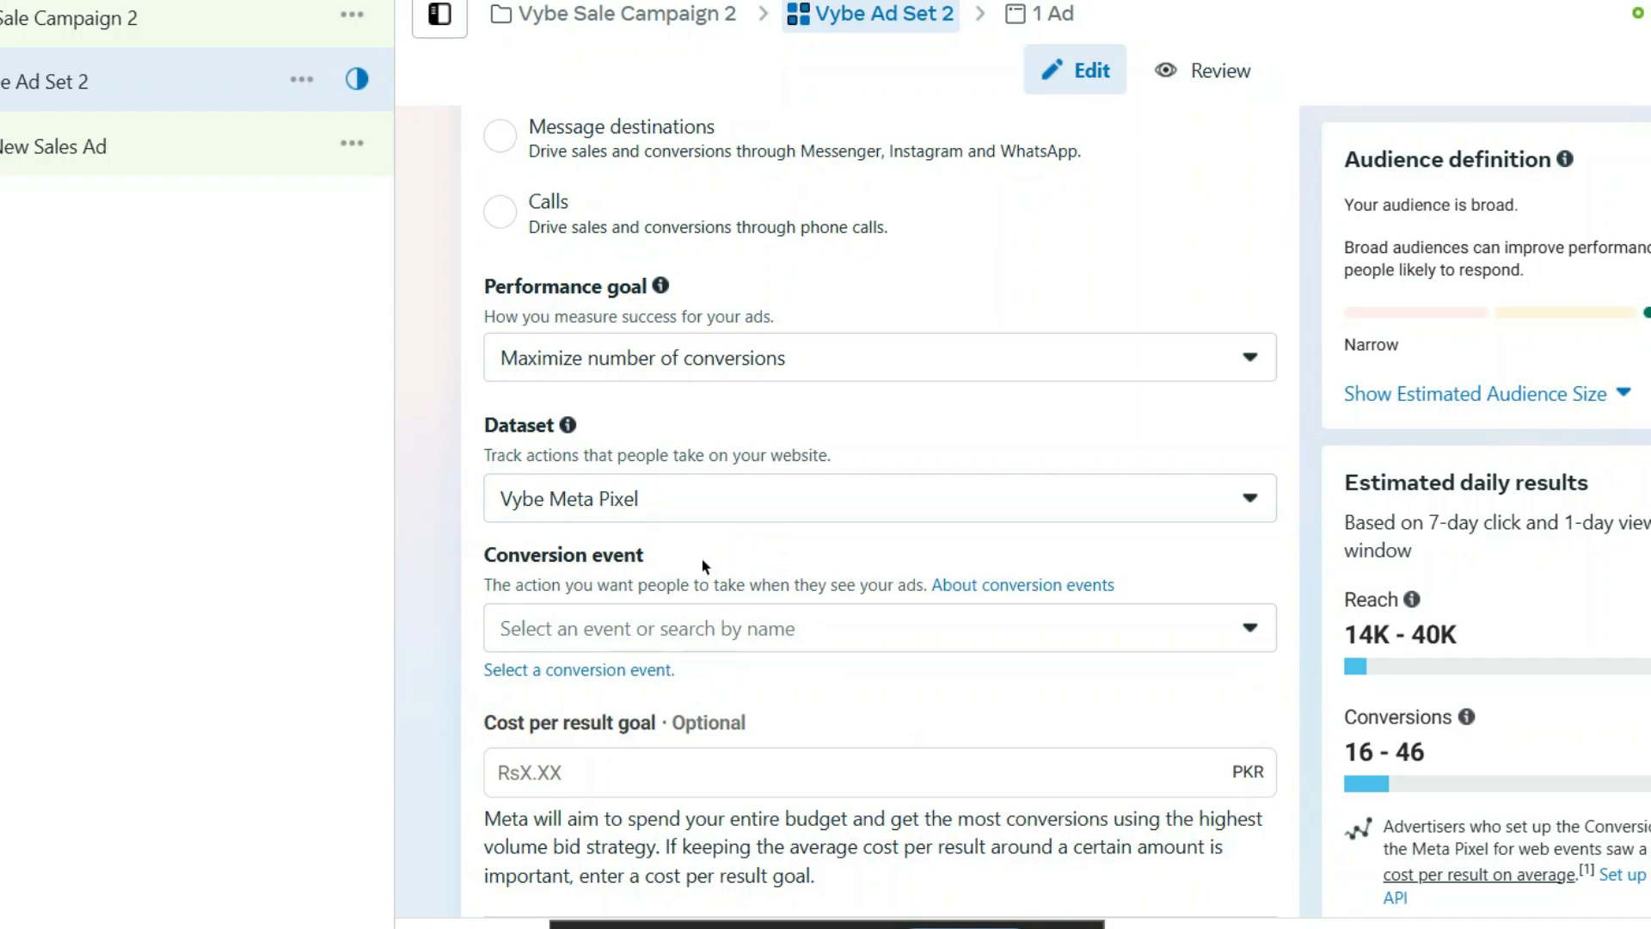
Choose Purchase from the inactive events as the ad set's conversion event
scroll(704, 566, down, 2)
double_click(778, 488)
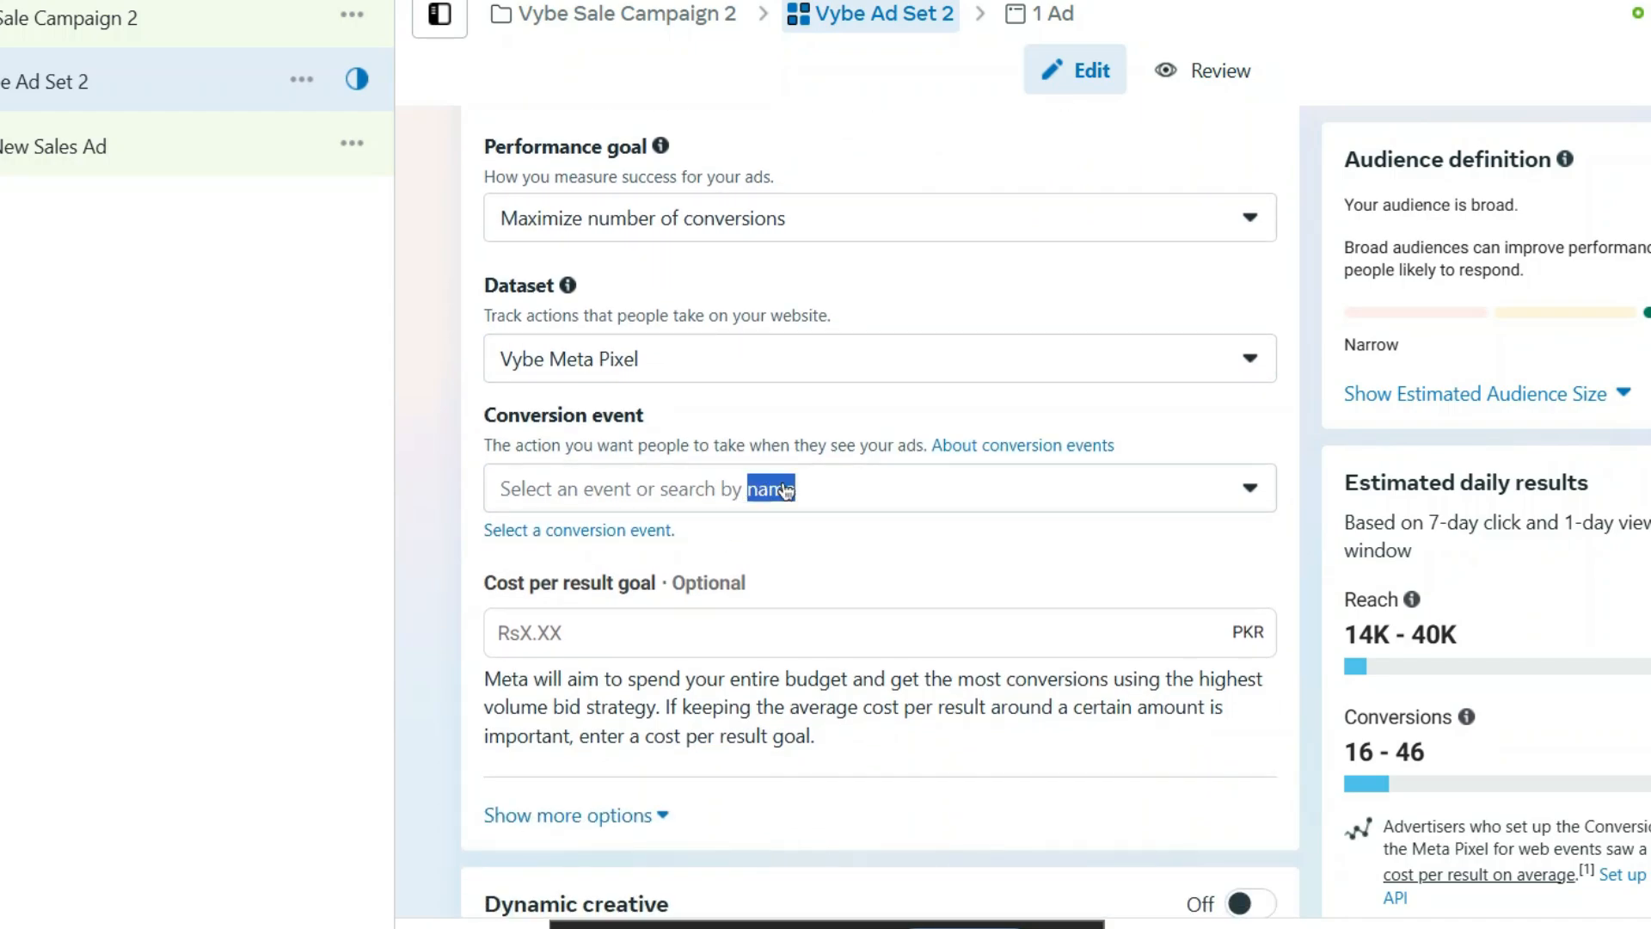
click(848, 487)
scroll(807, 638, down, 2)
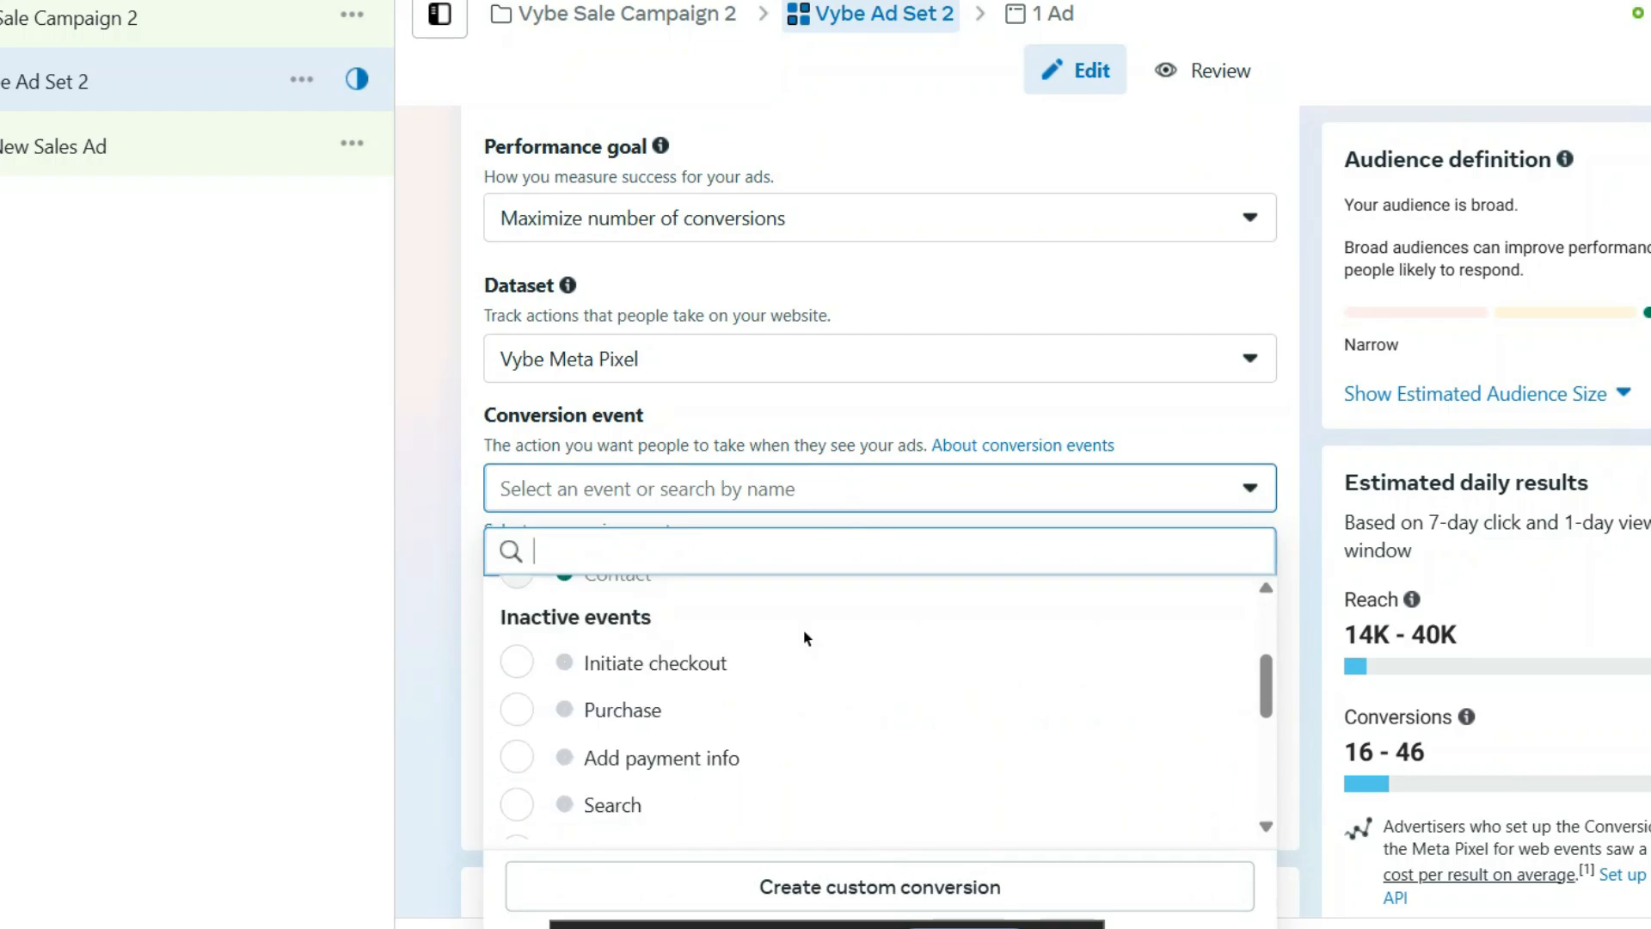
scroll(806, 637, down, 1)
click(802, 643)
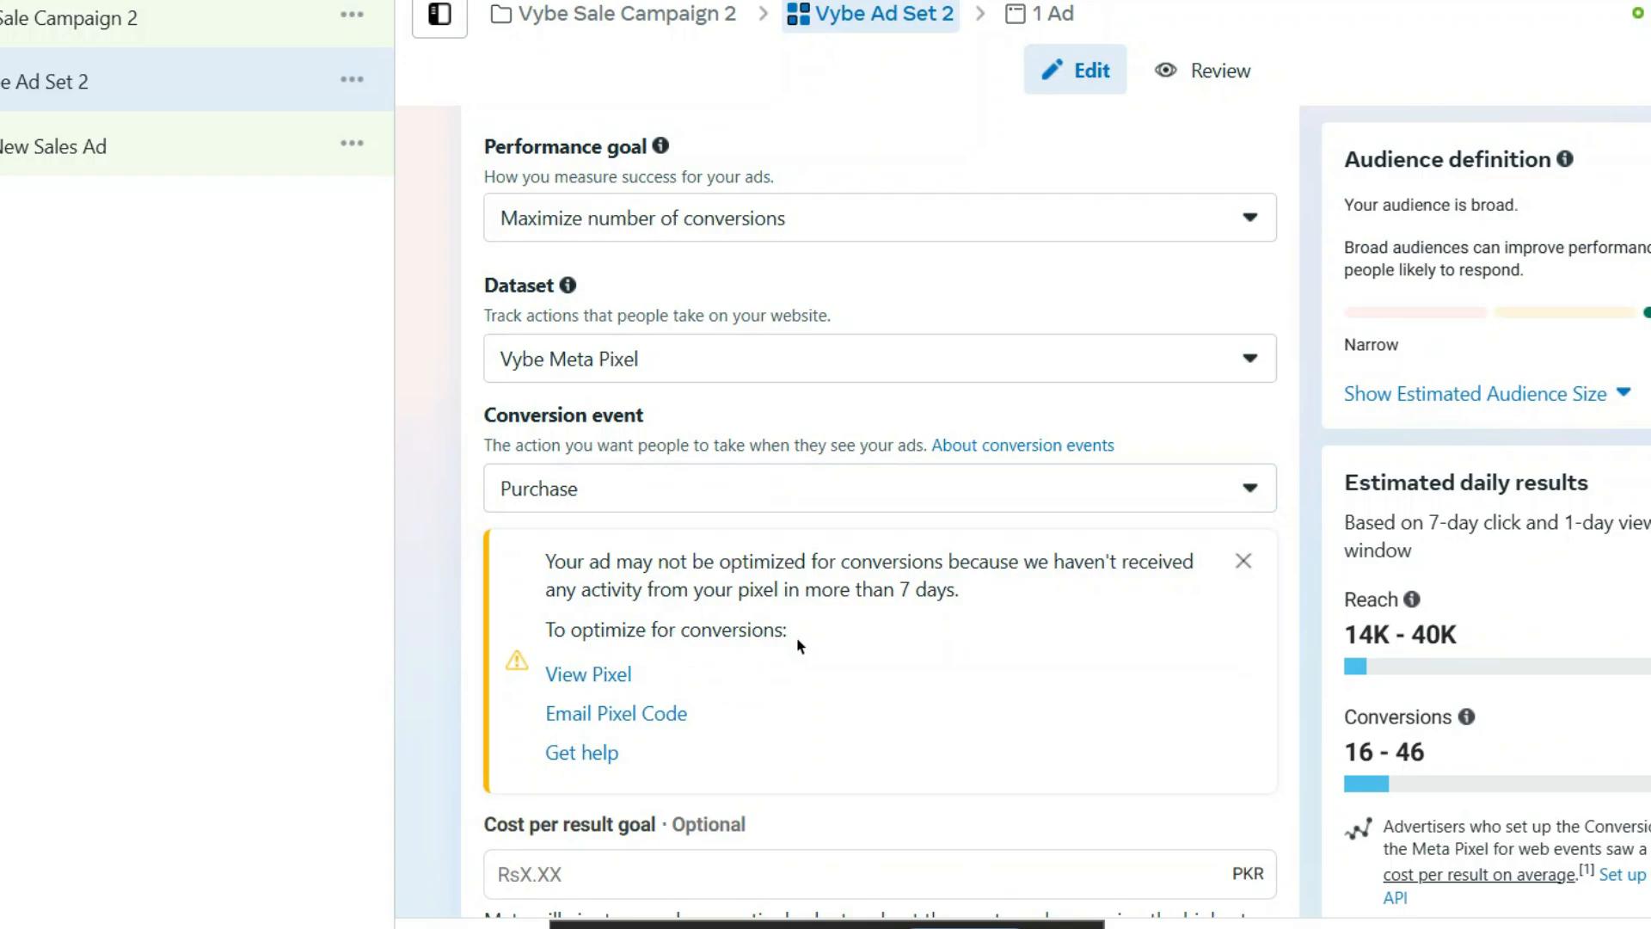
Set the ad set's daily budget to Rs1,000, leaving the cost per result goal empty and dynamic creative off
scroll(516, 649, down, 3)
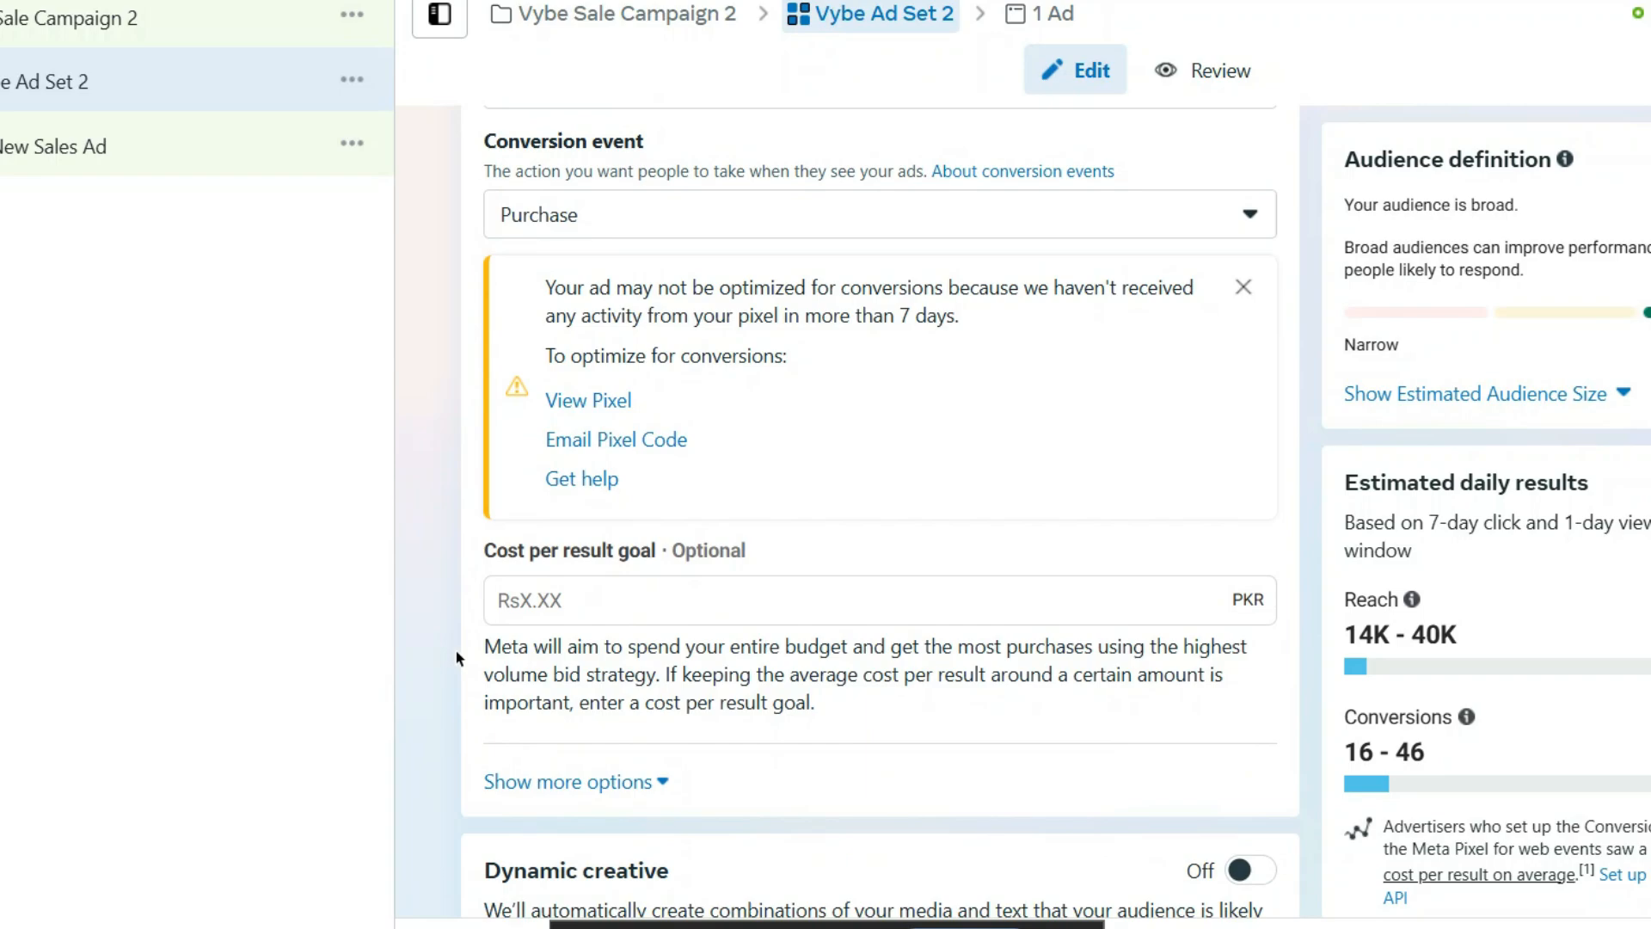
scroll(457, 658, down, 2)
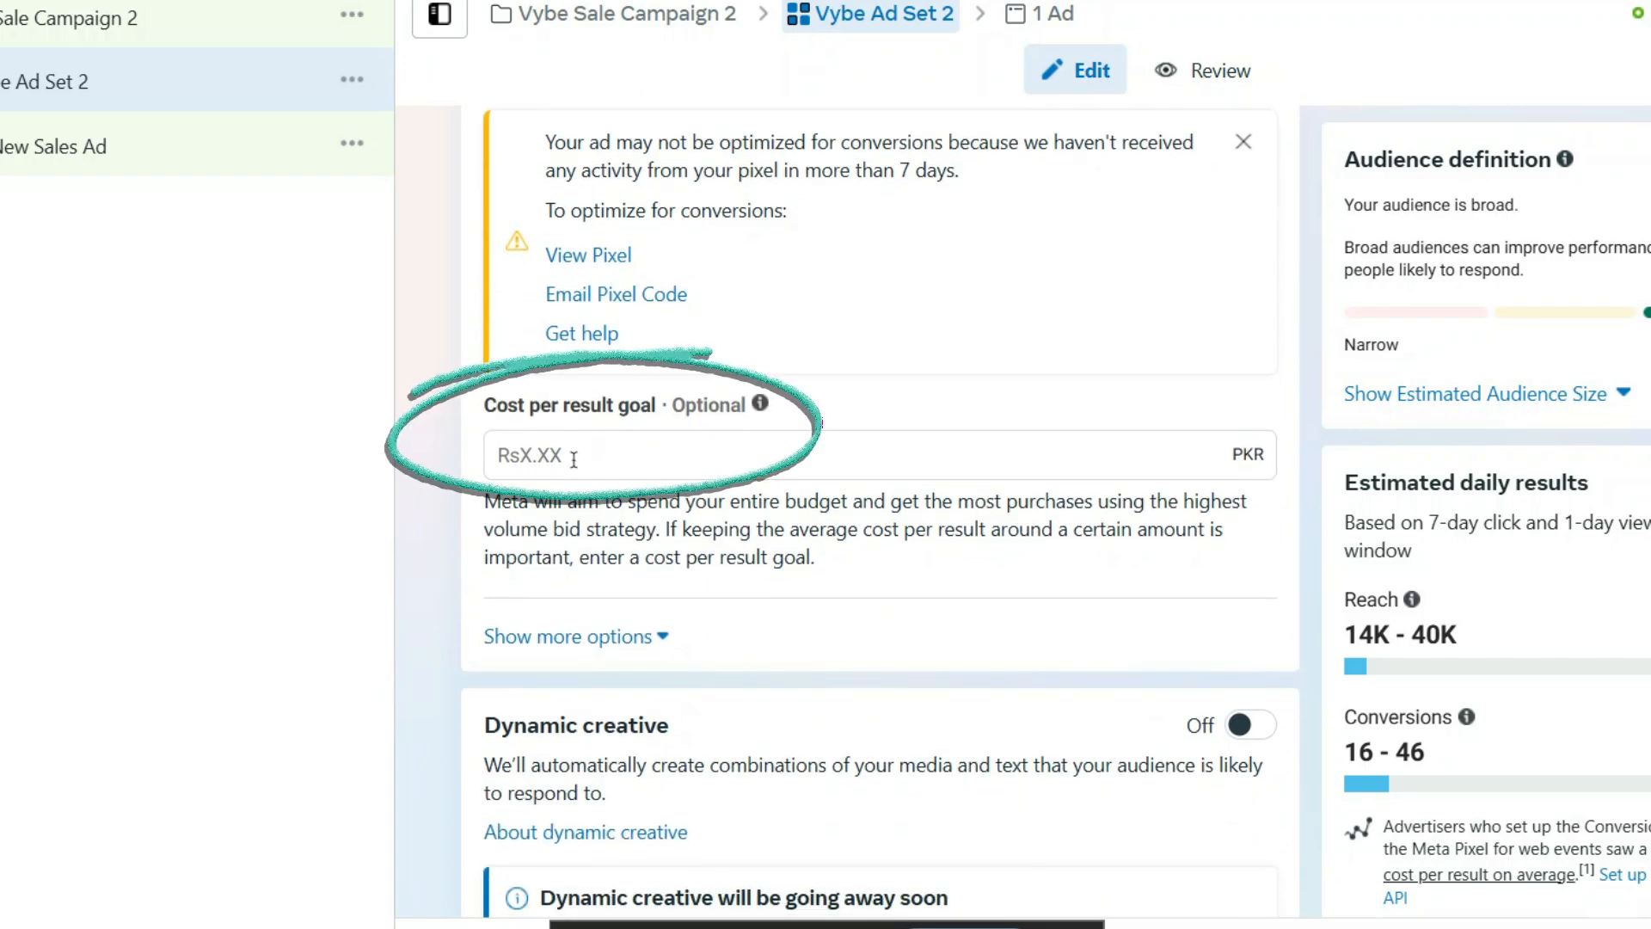
scroll(421, 585, down, 1)
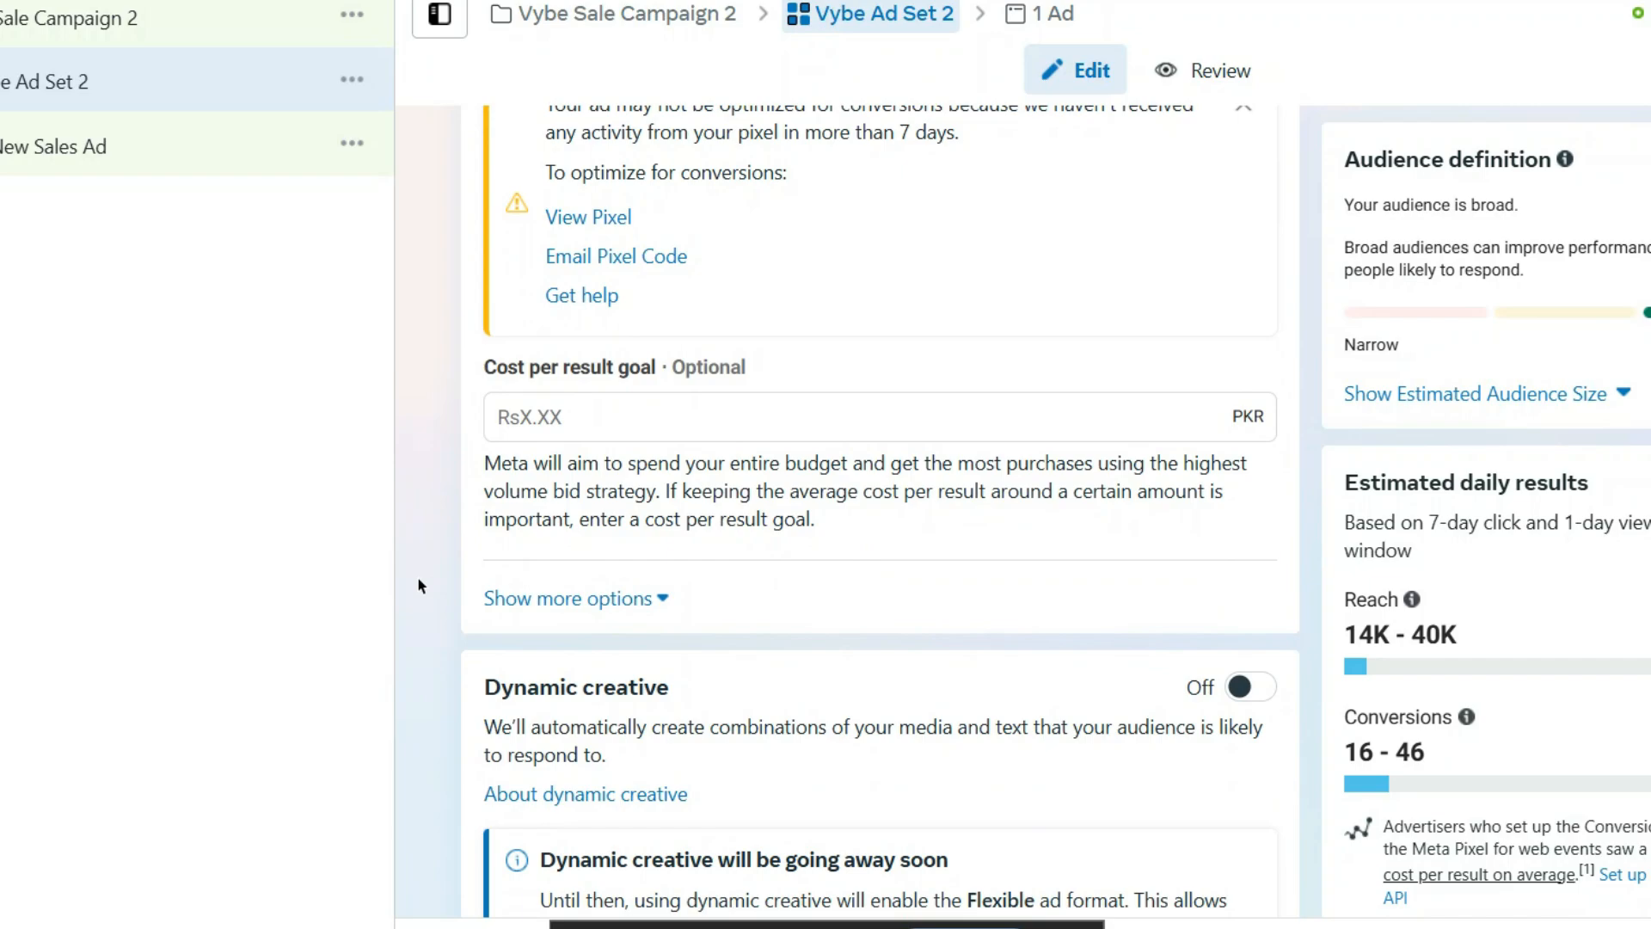
scroll(421, 585, down, 6)
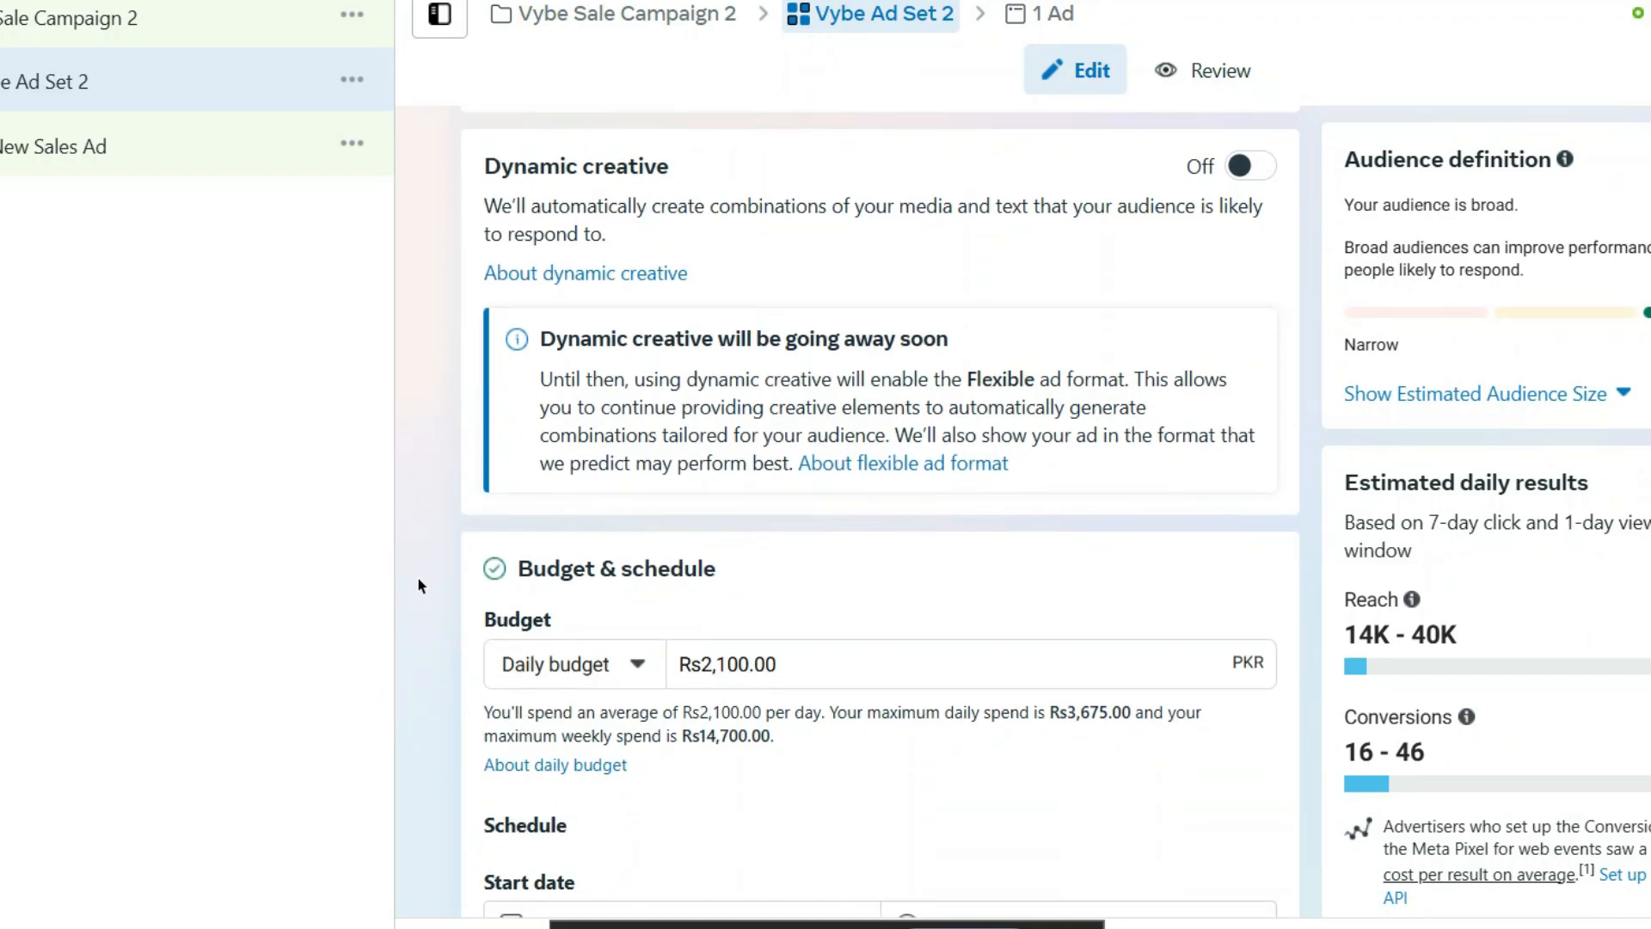
scroll(420, 586, down, 3)
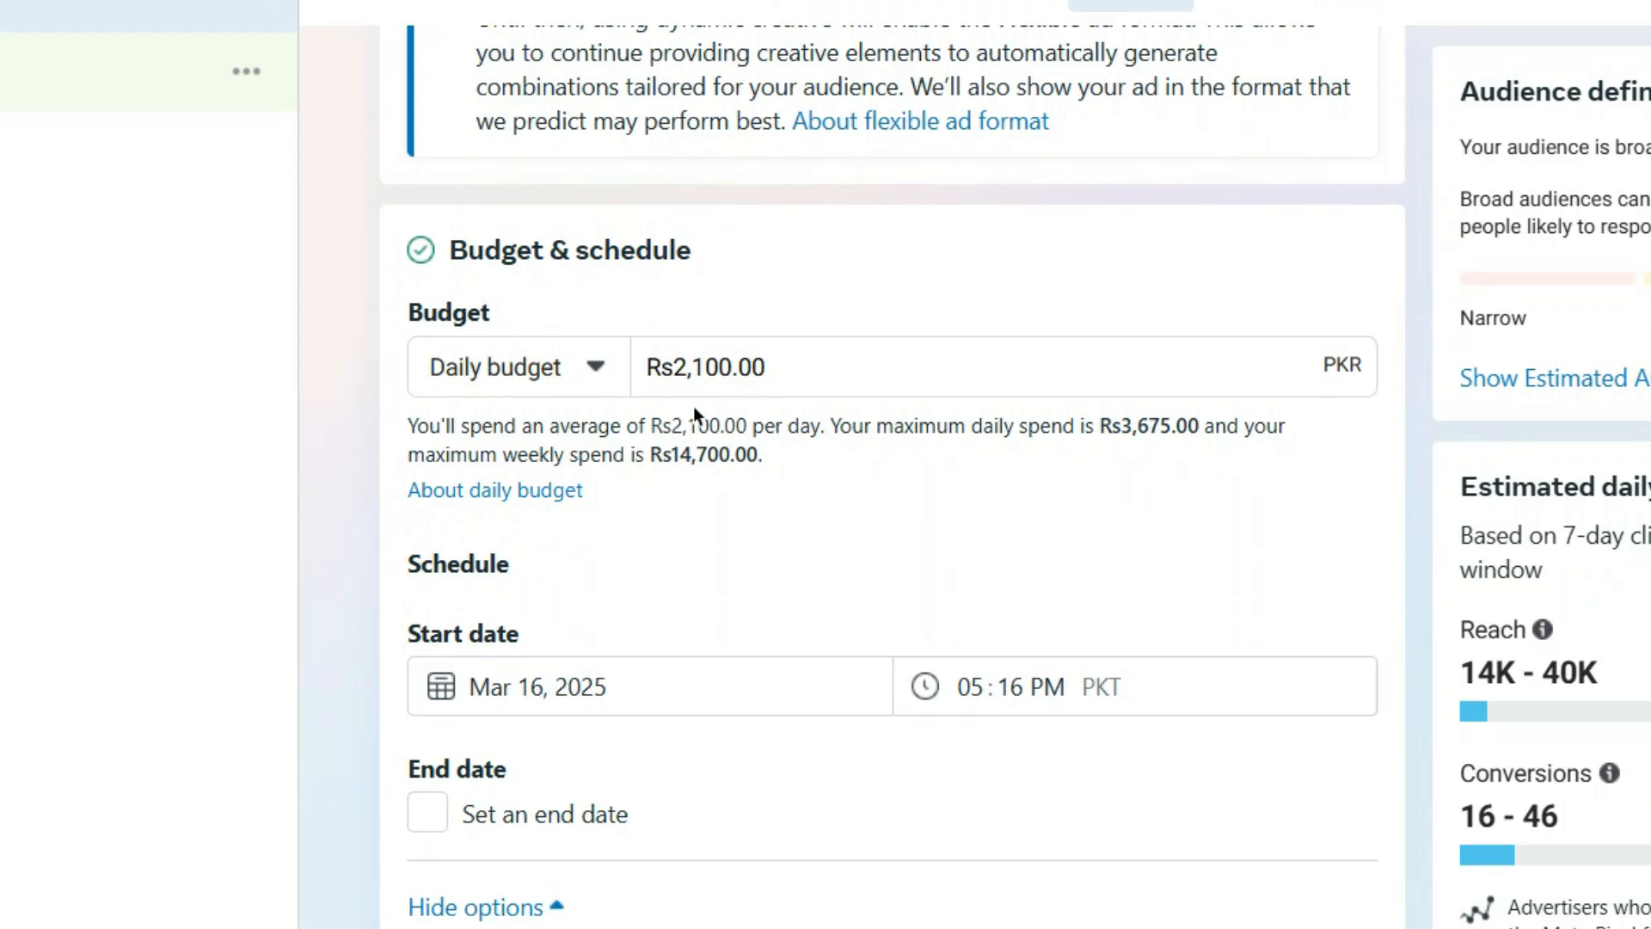
click(719, 370)
key(ctrl+a)
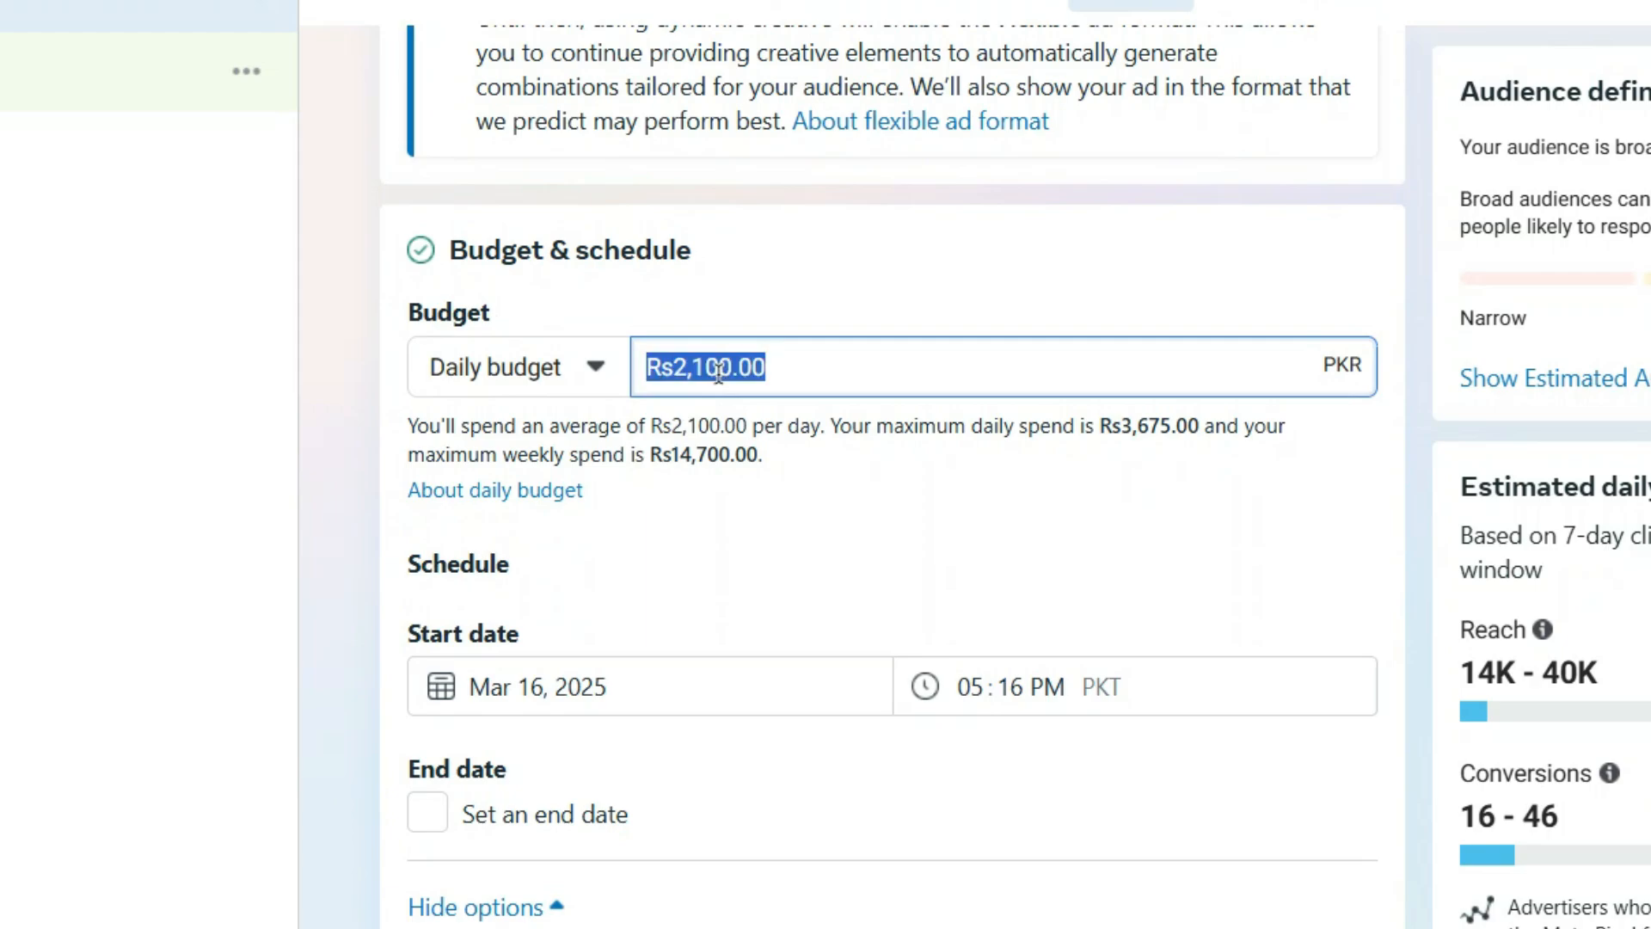
text(1000)
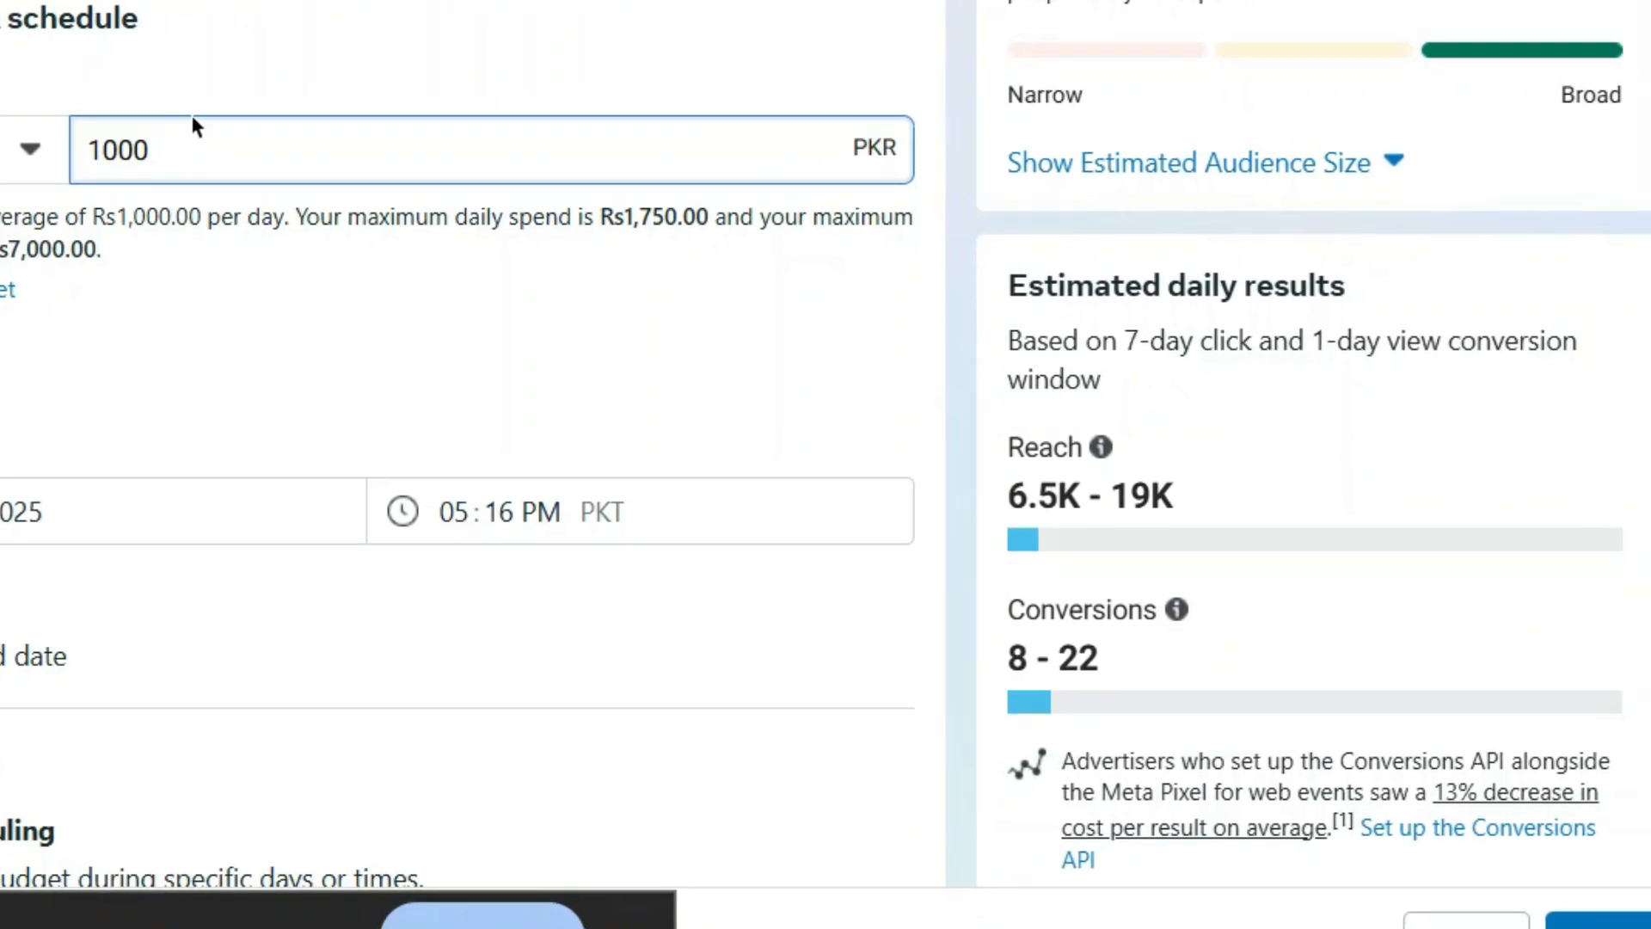
click(746, 322)
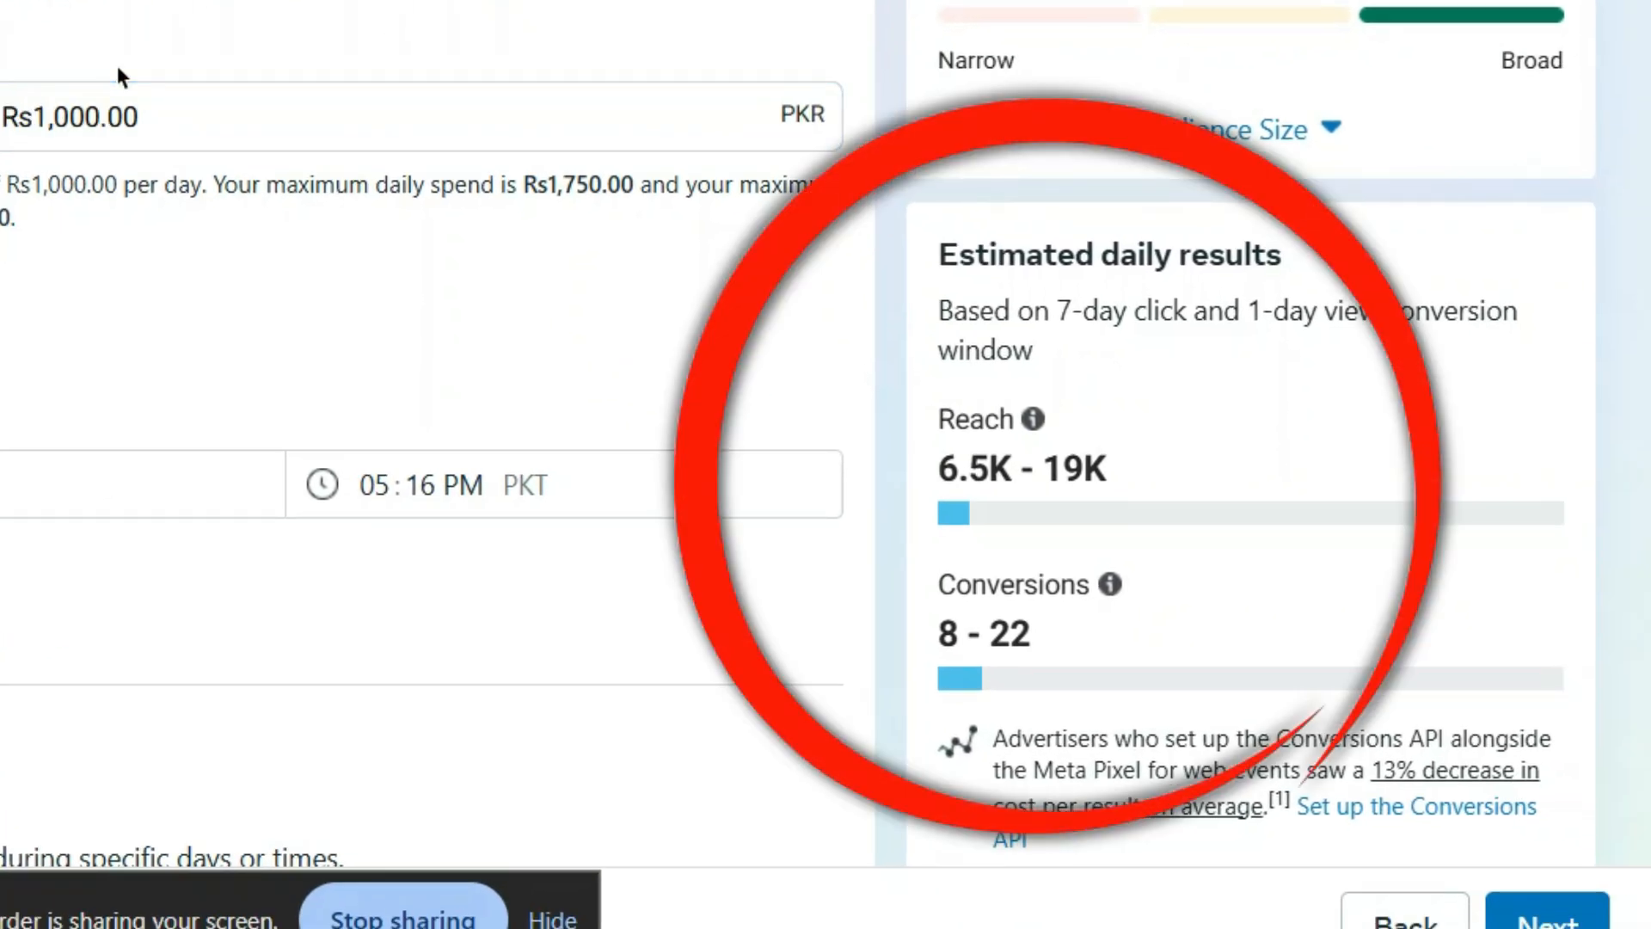
Examine the estimated daily reach and conversions for the ad set
scroll(118, 76, down, 2)
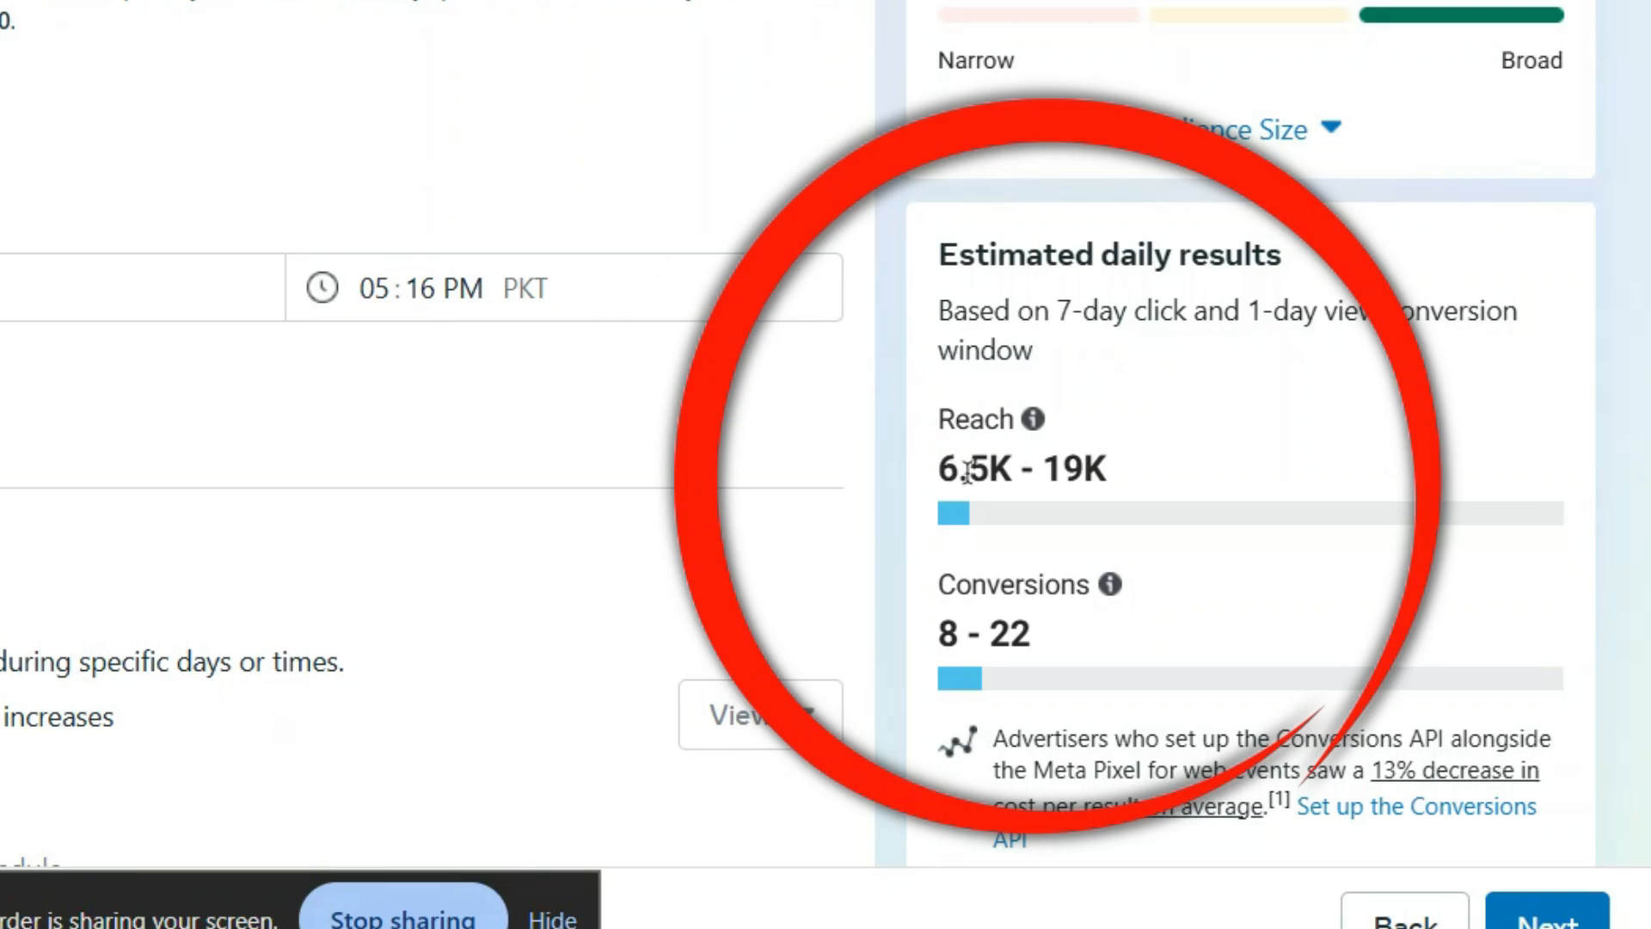
drag(965, 468, 1111, 457)
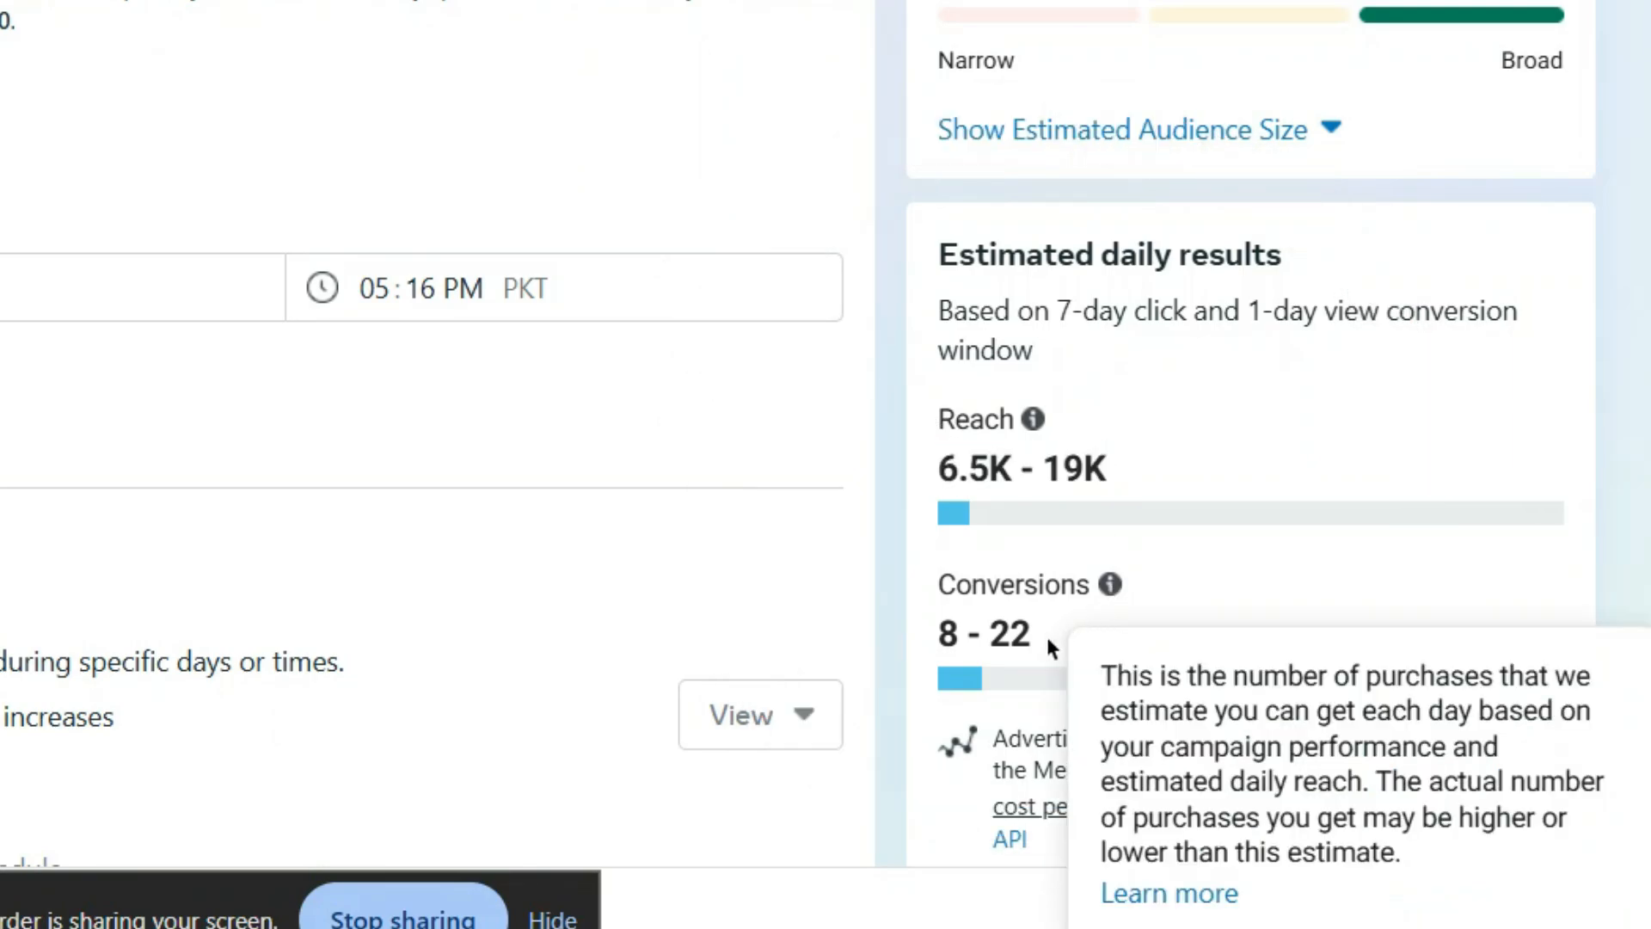
drag(1045, 633, 938, 641)
click(937, 641)
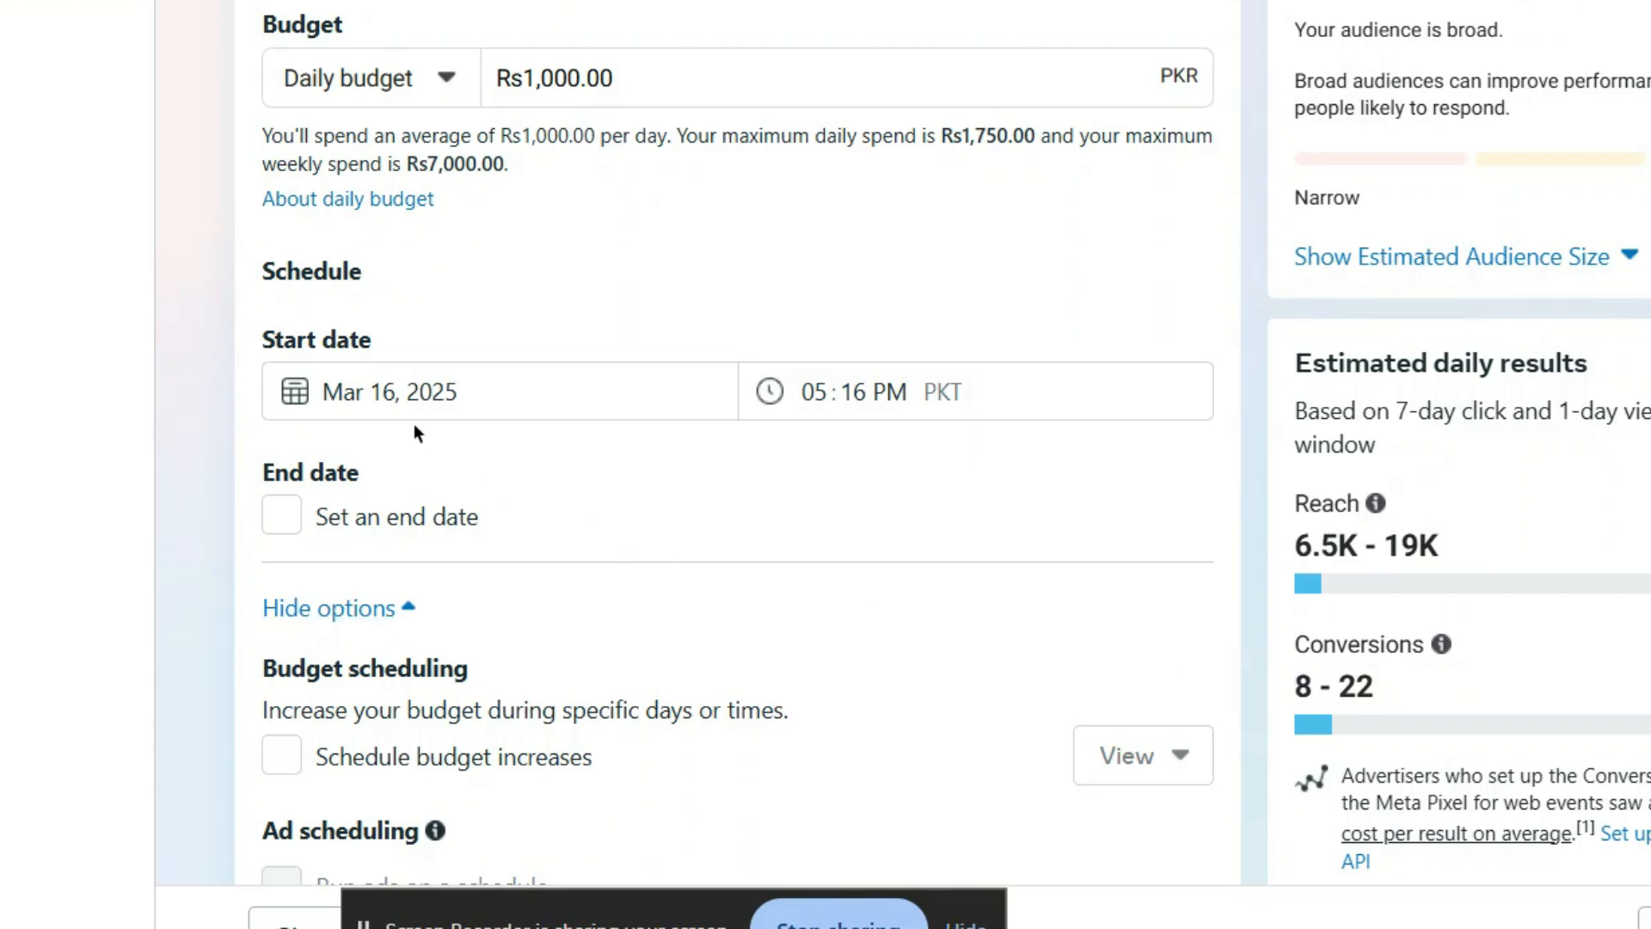
Schedule the ad set to start on March 17, 2025 at 05:00 PM
click(542, 397)
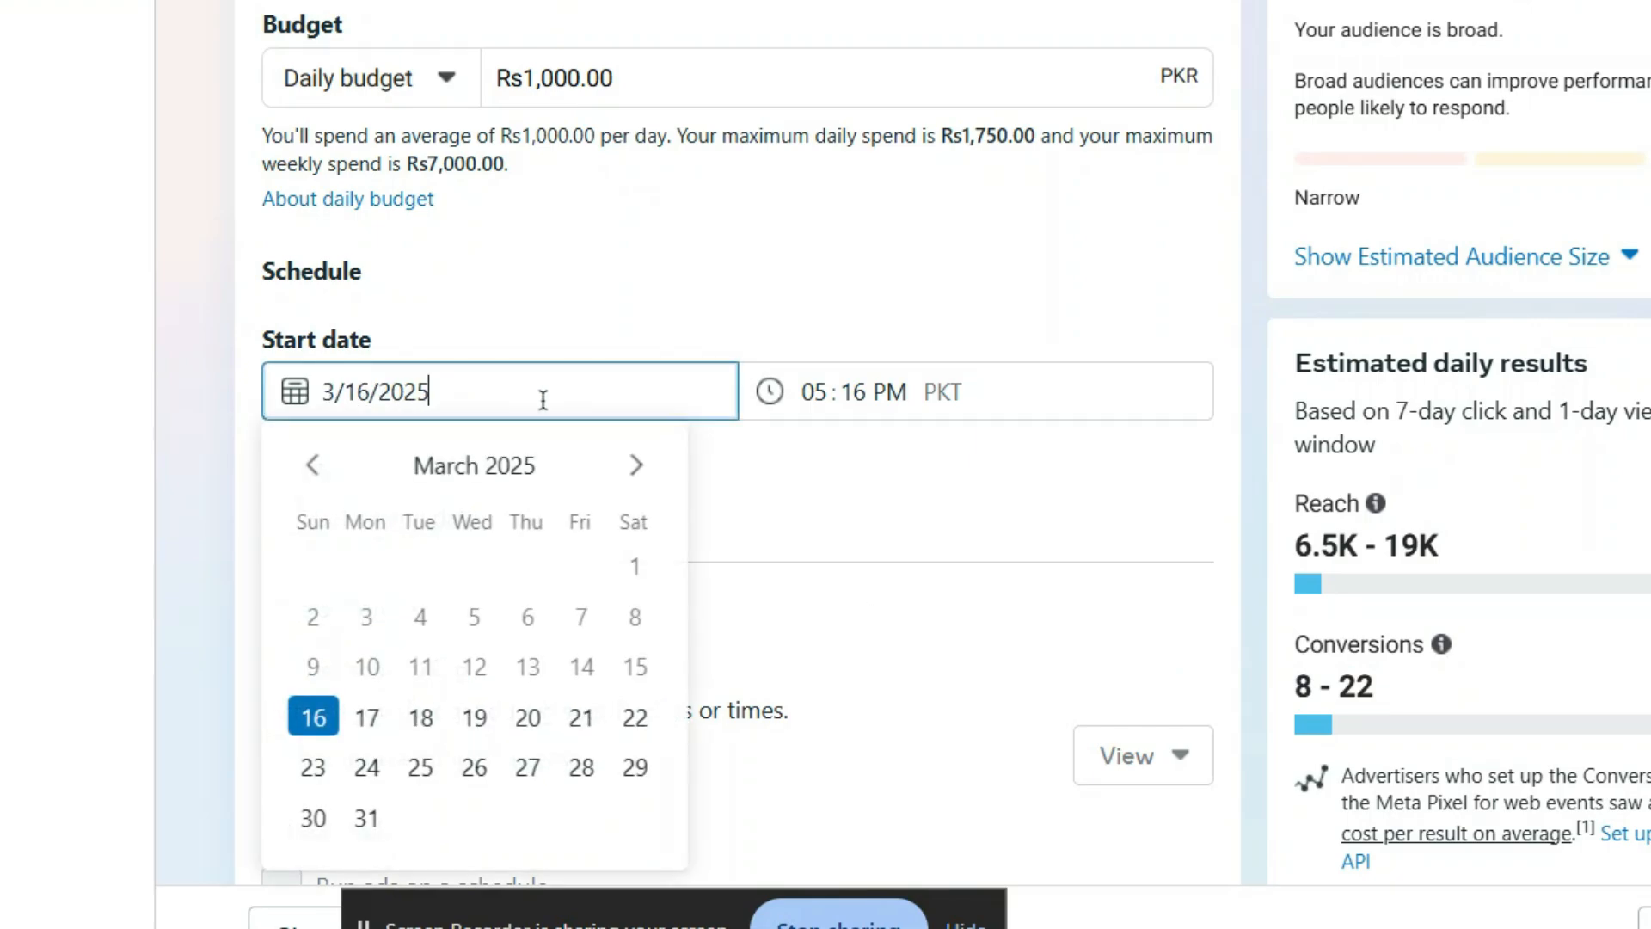
click(371, 719)
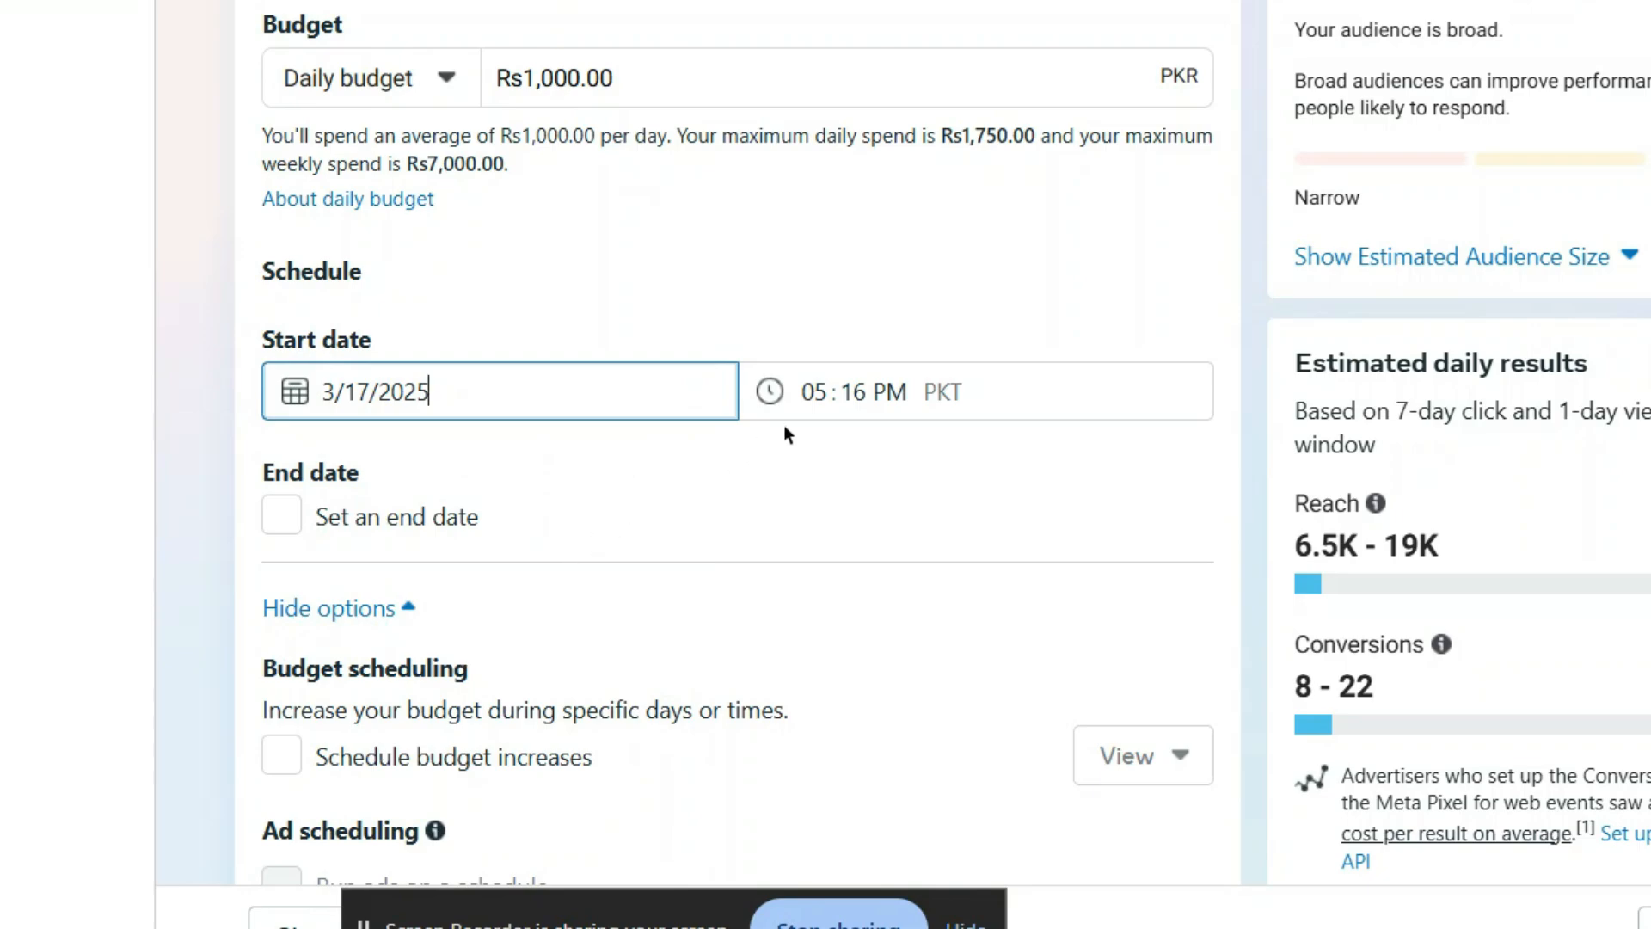
click(852, 387)
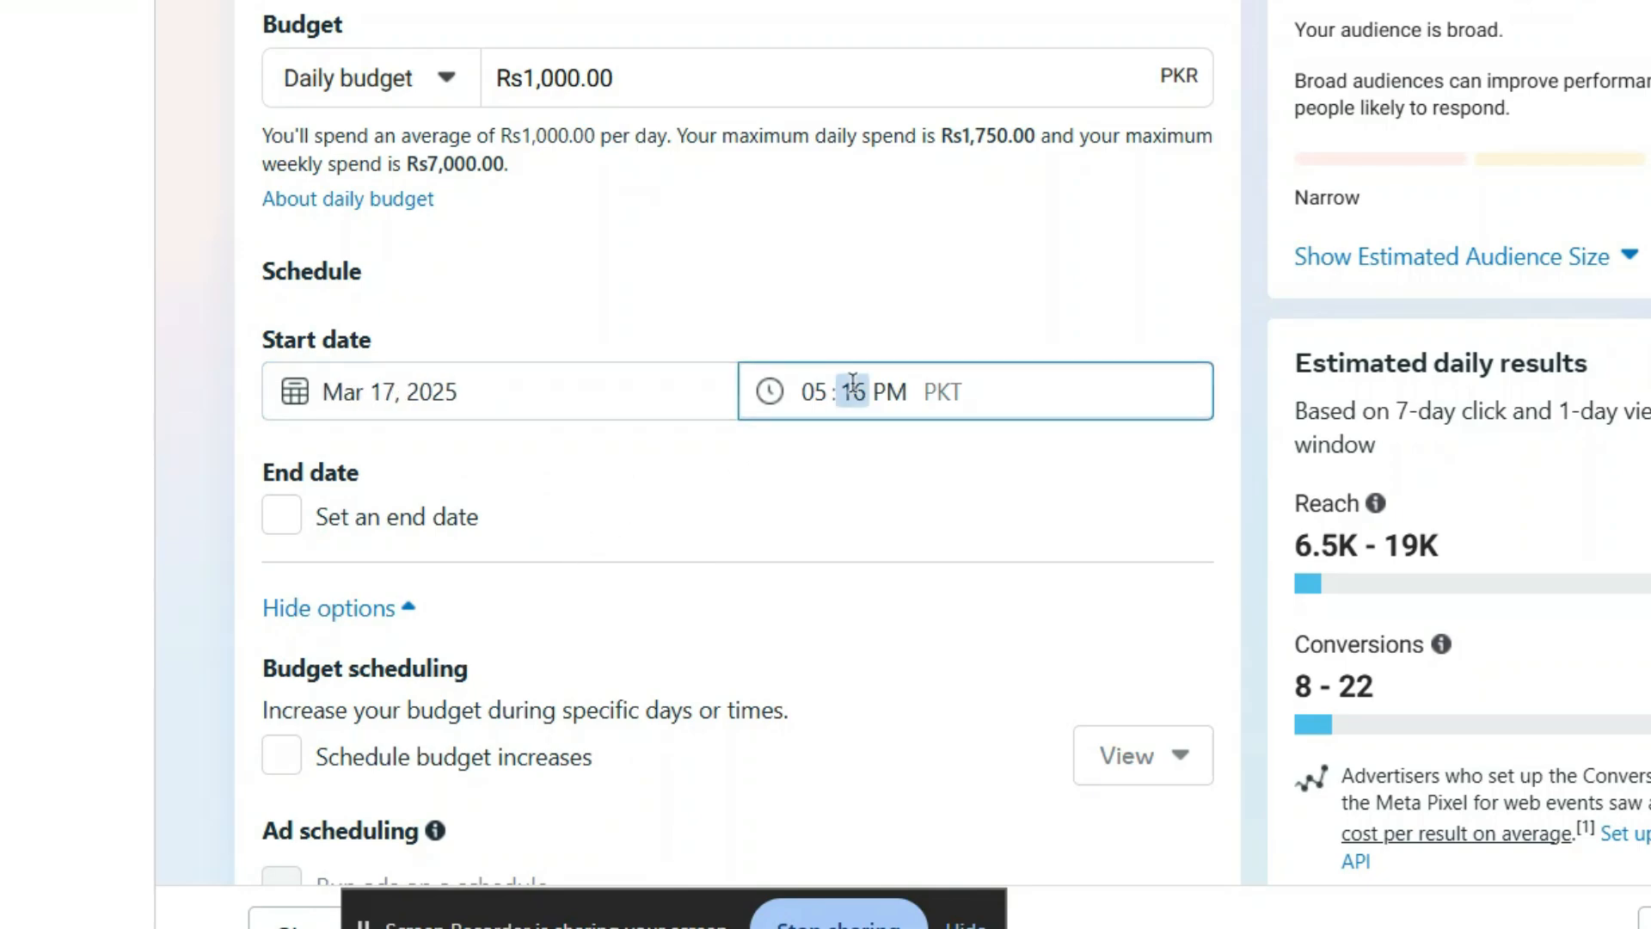
text(00)
click(826, 525)
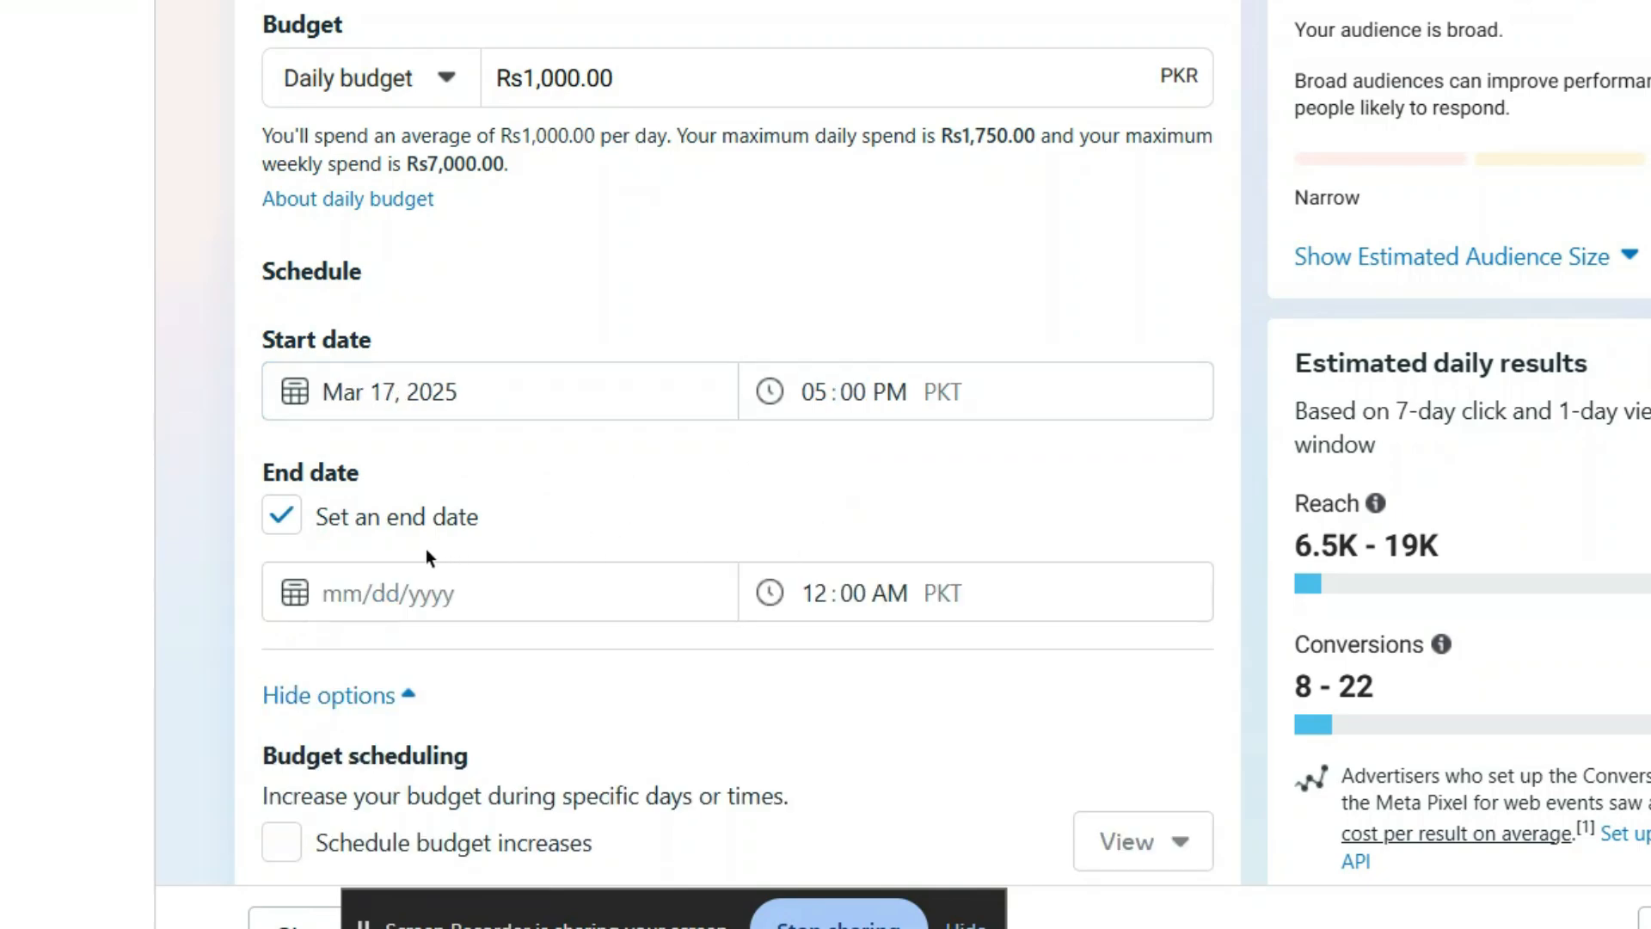
Set the ad set's end date to March 31, 2025
click(444, 593)
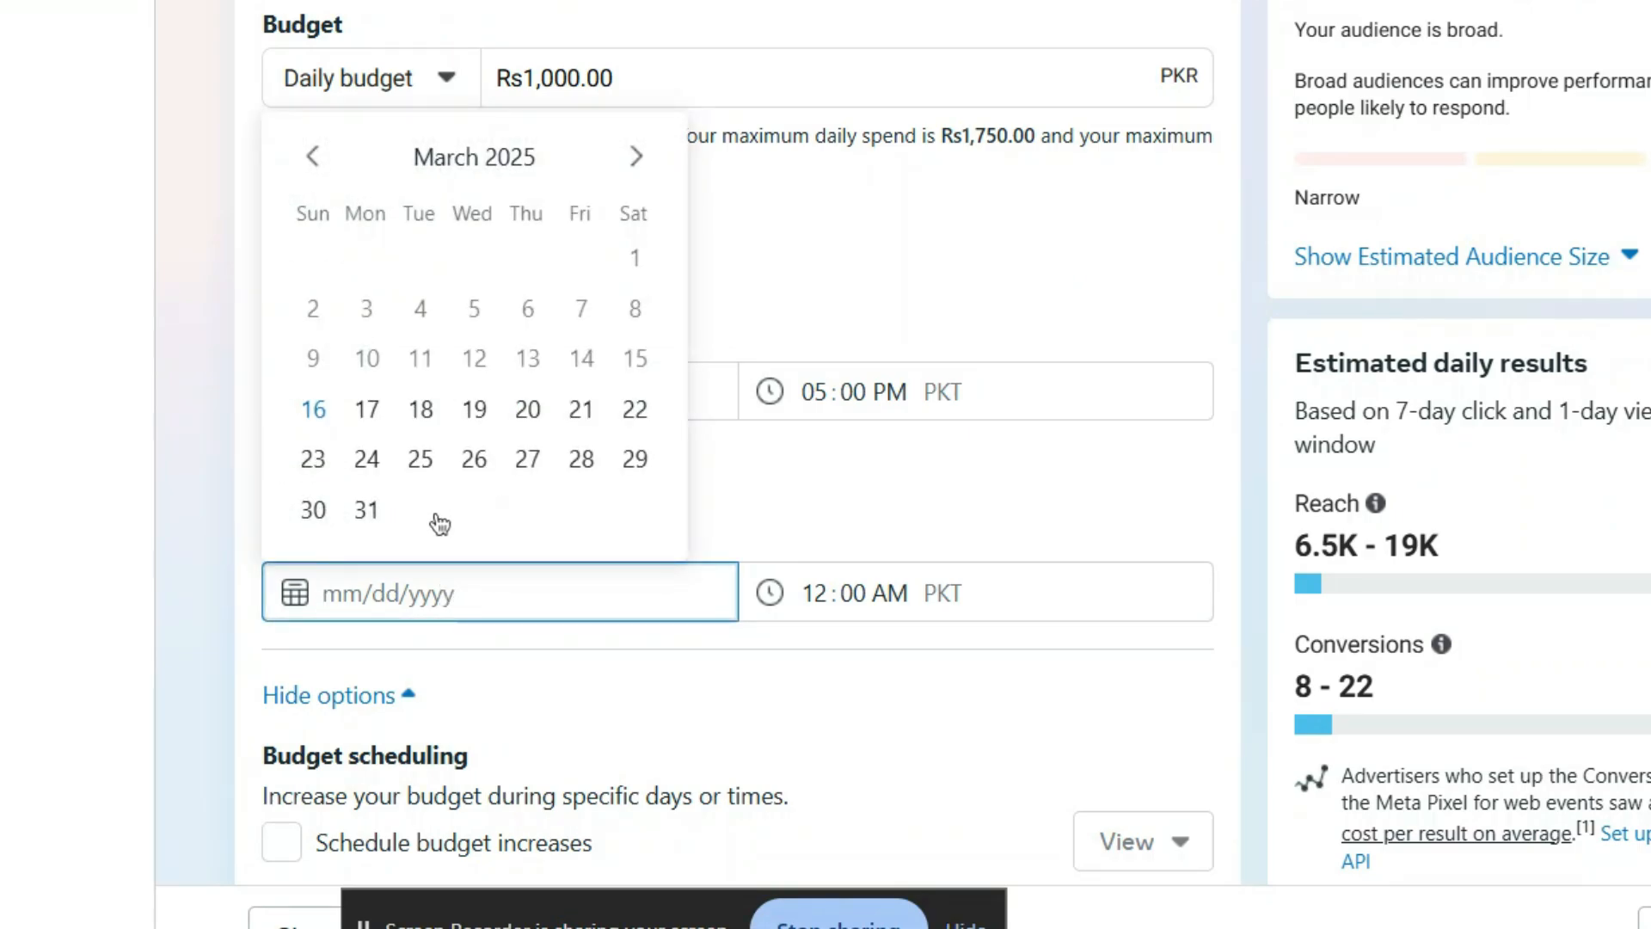
click(366, 509)
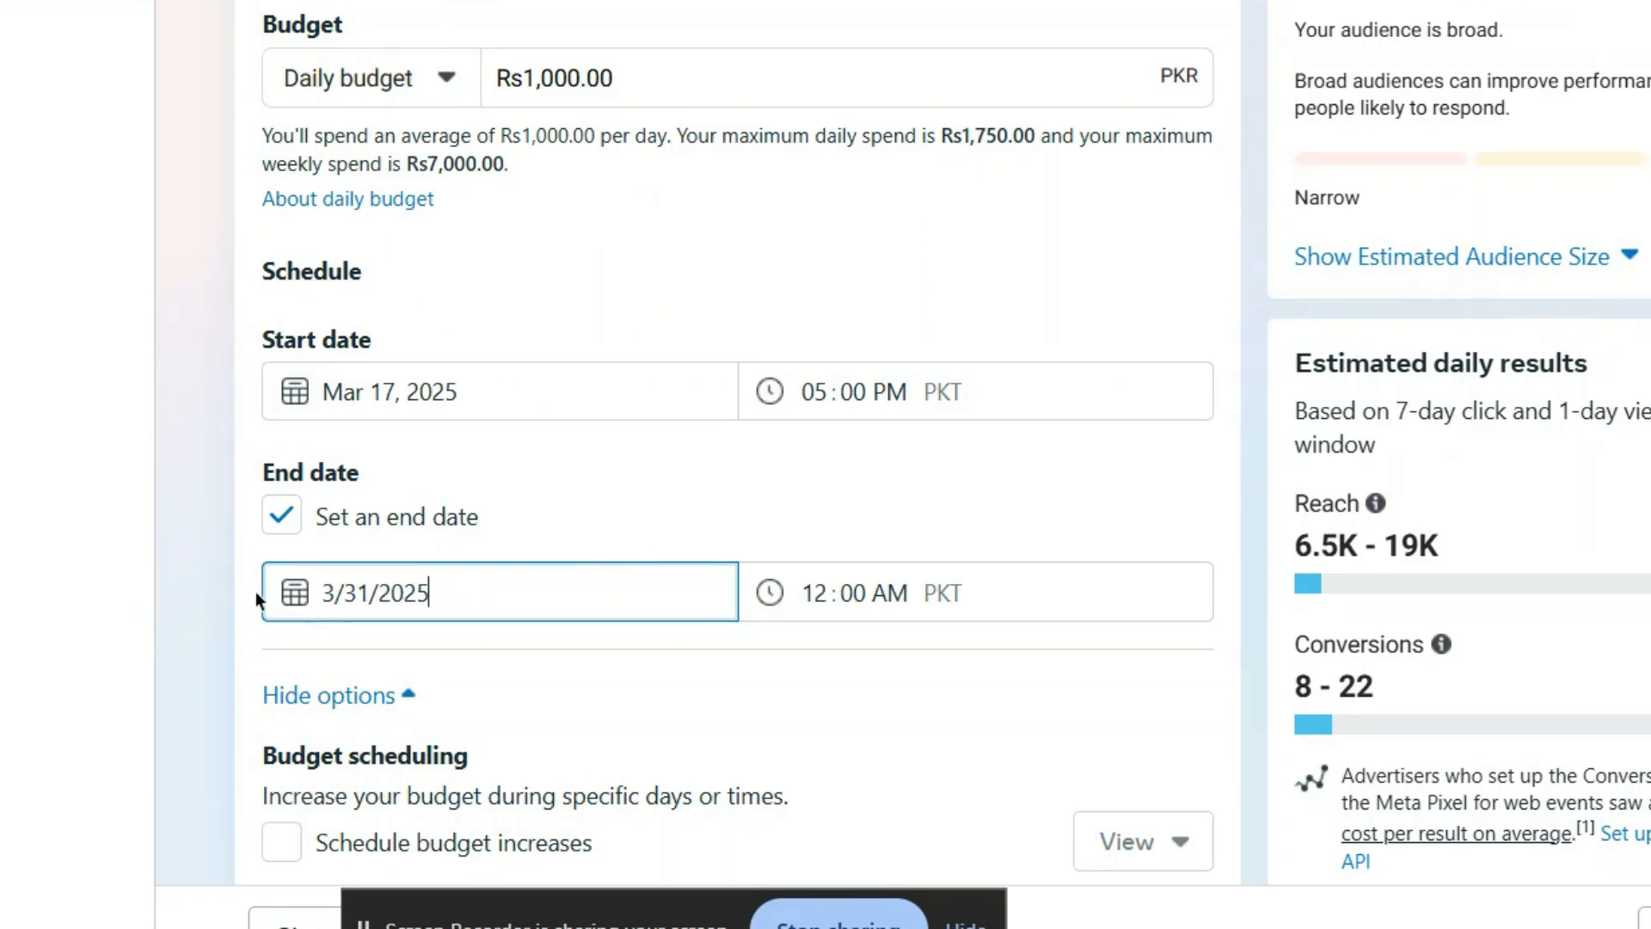
click(229, 591)
Remove Pakistan from the audience locations and include the city of Lahore, Punjab, Pakistan instead
scroll(229, 591, down, 5)
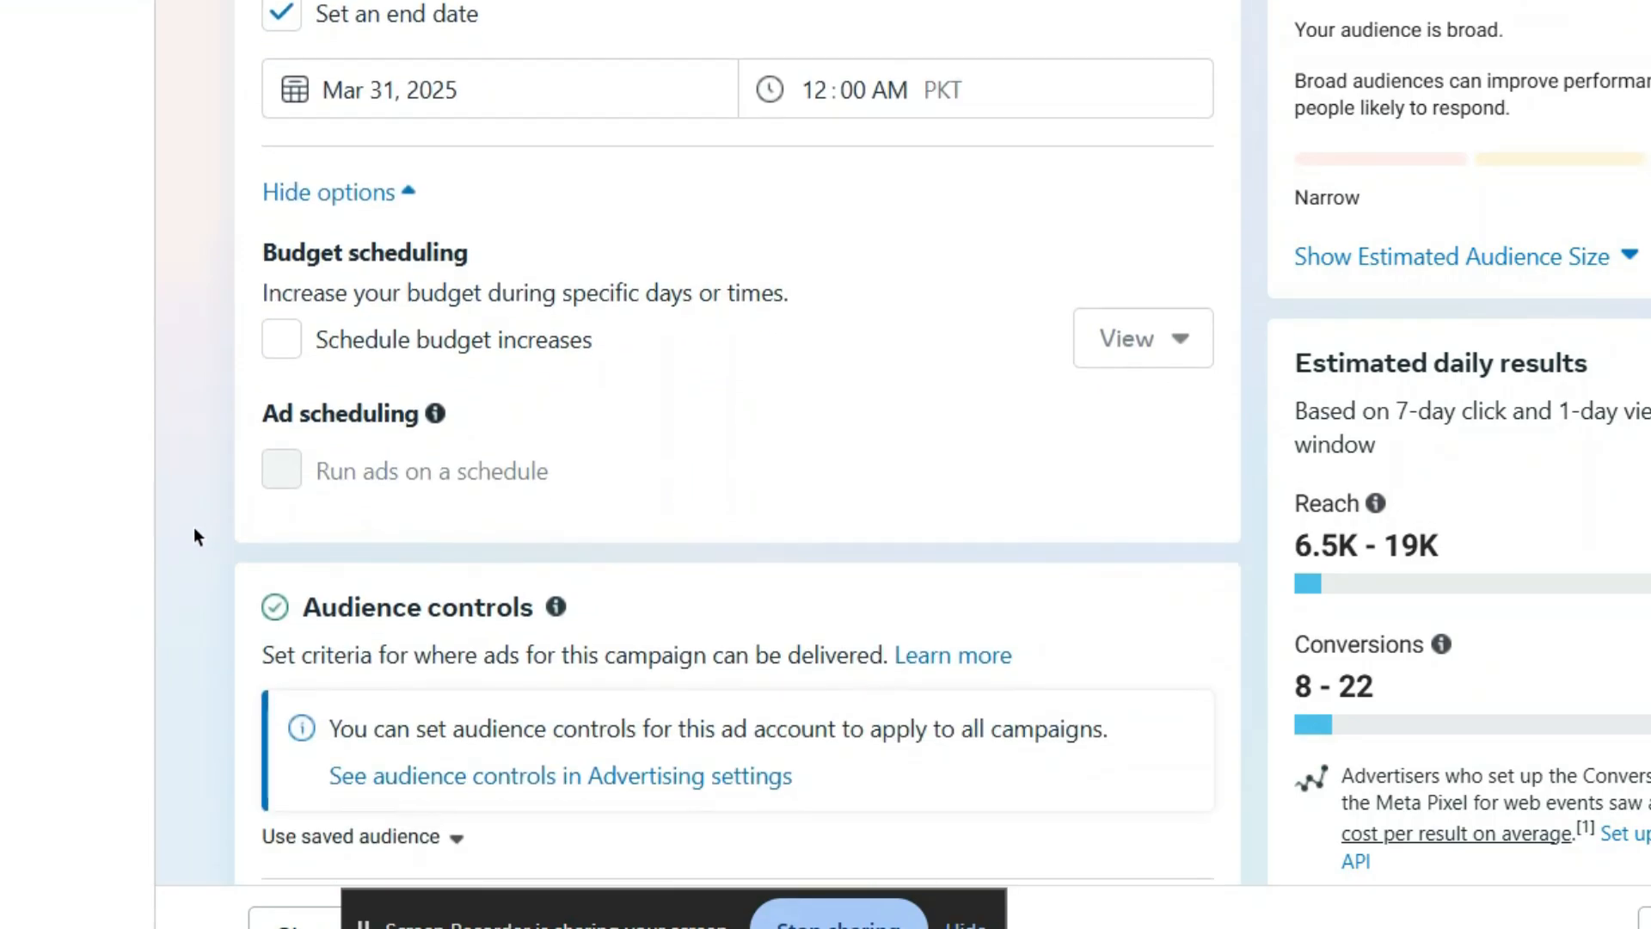
scroll(193, 516, down, 2)
scroll(194, 502, down, 2)
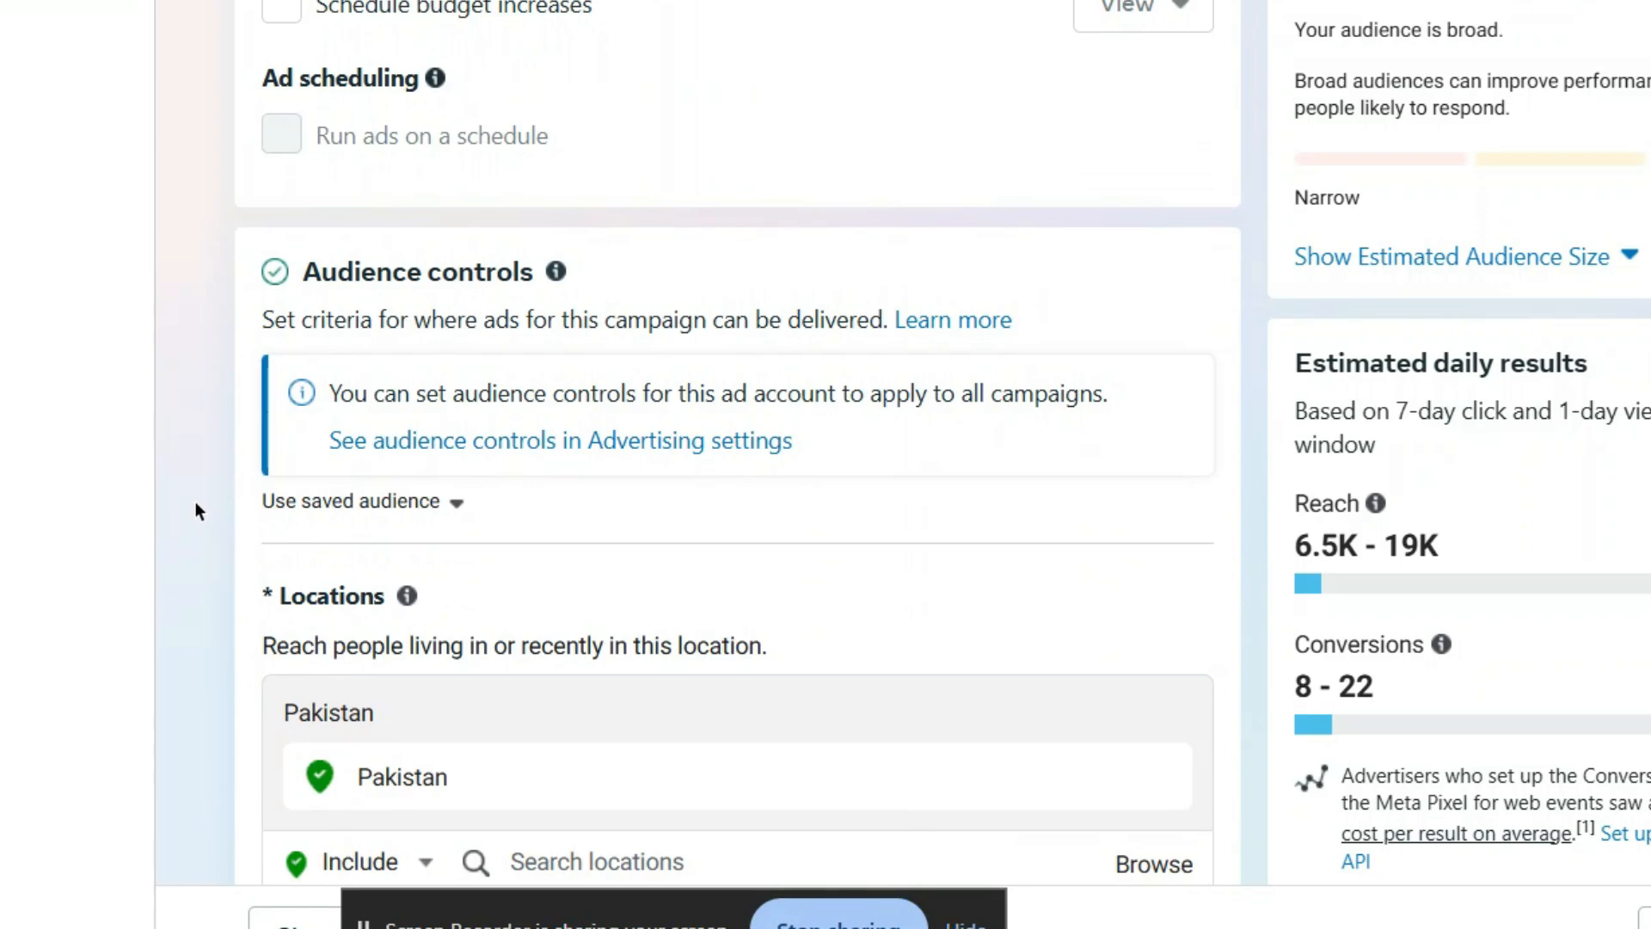
scroll(195, 498, down, 2)
scroll(208, 528, down, 3)
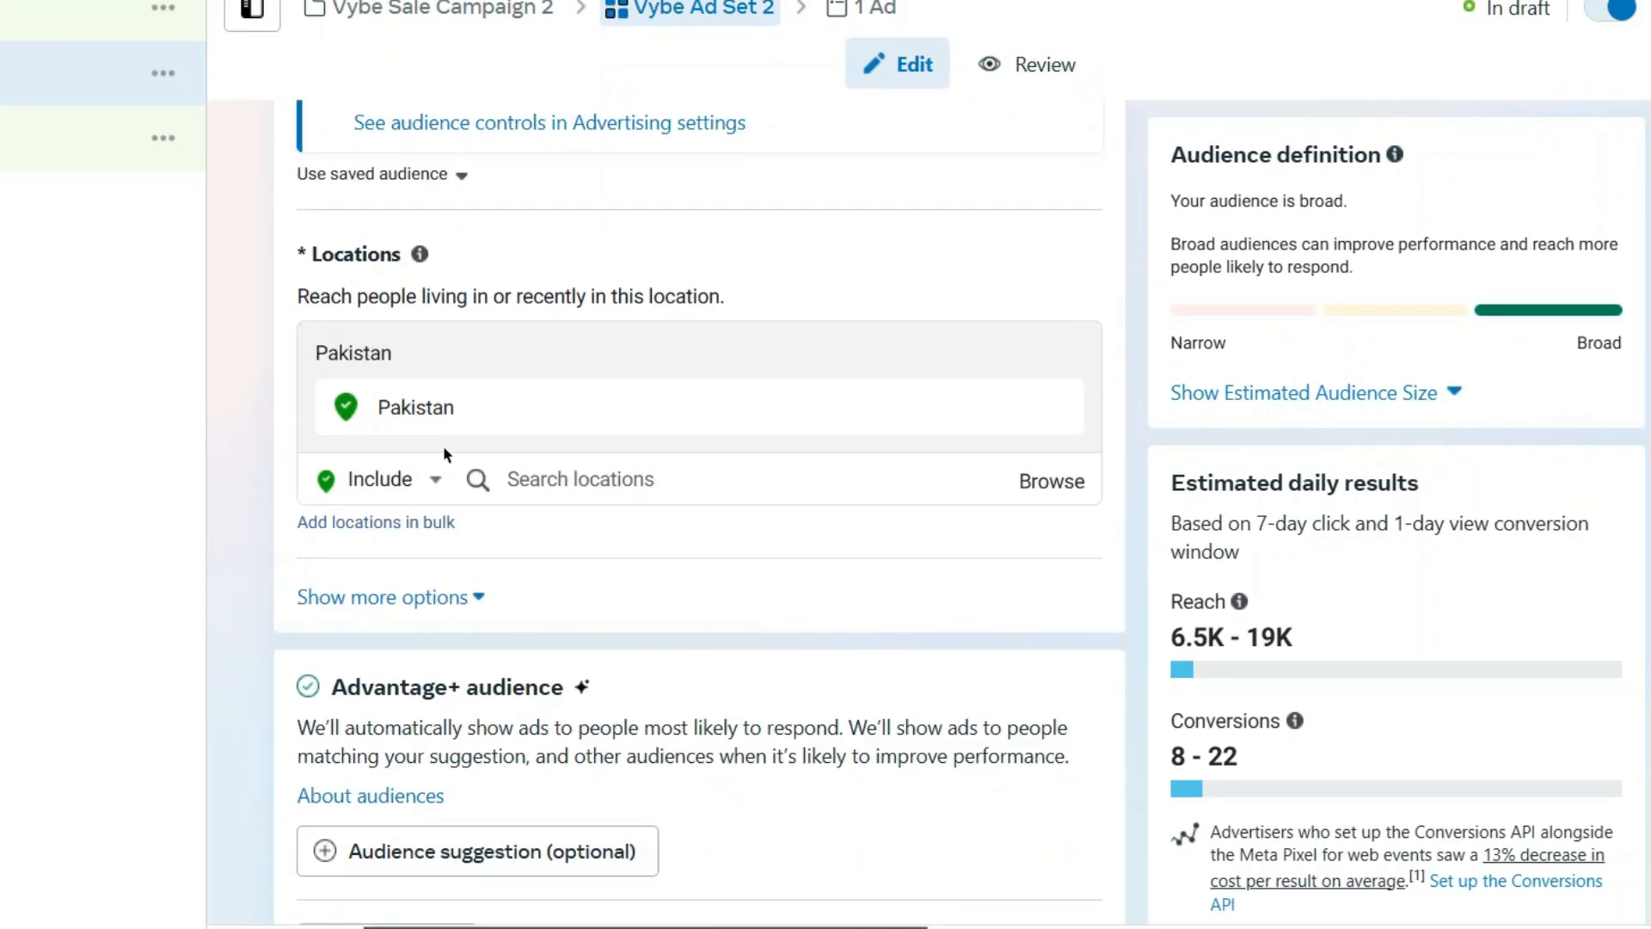
mouse_move(501, 417)
click(1056, 407)
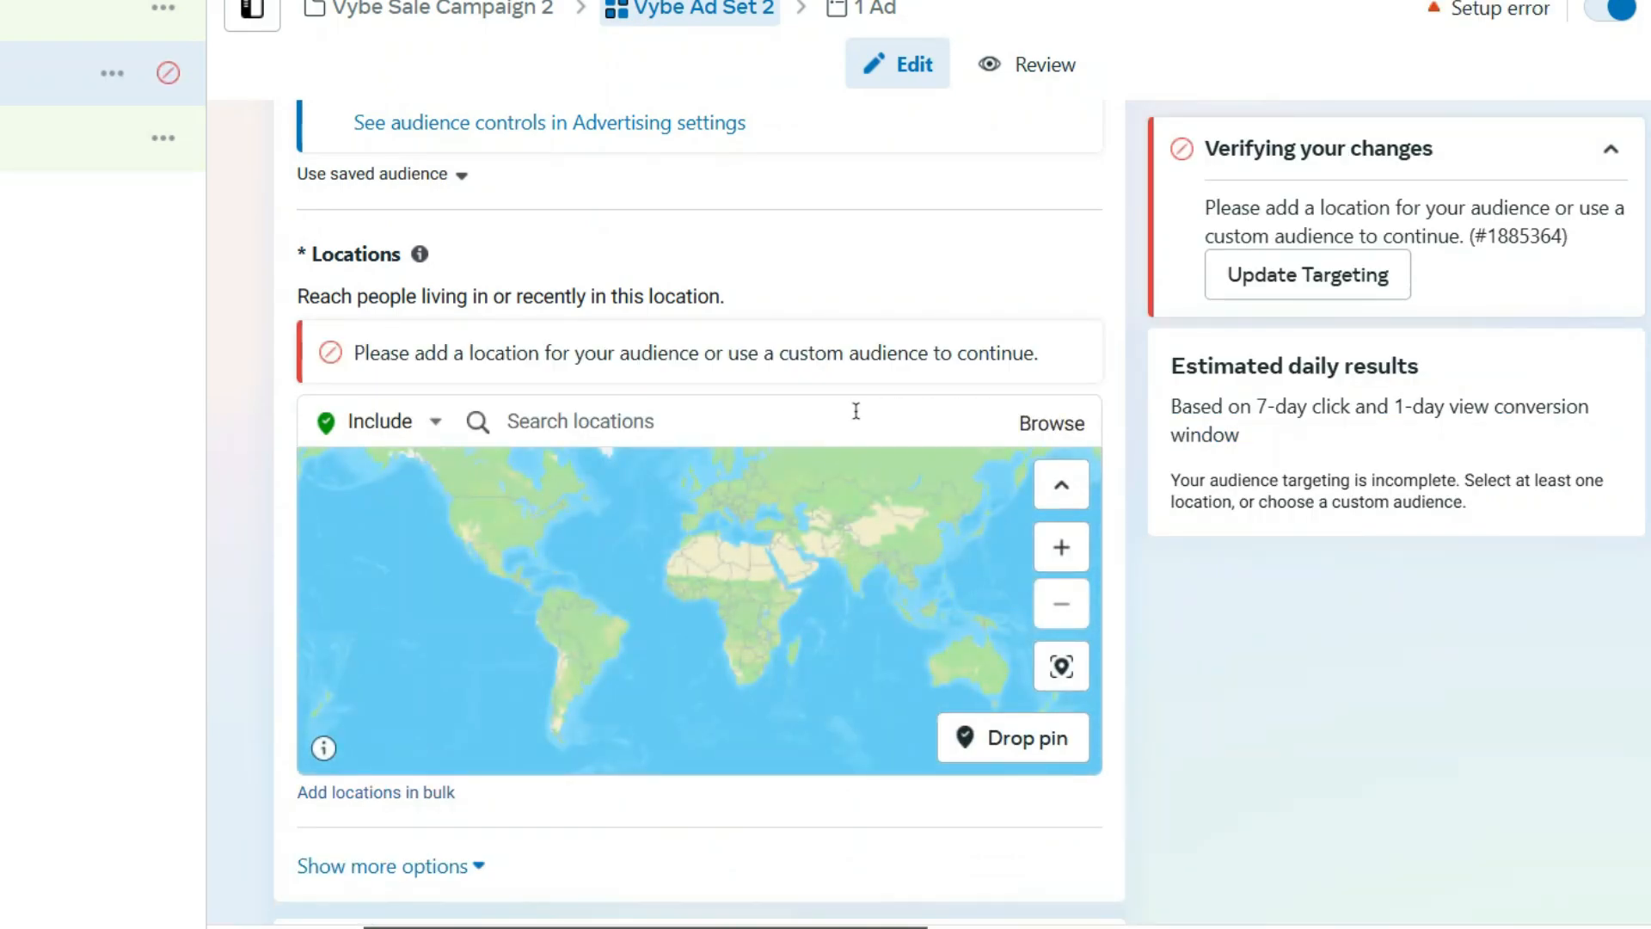
click(622, 420)
text(lahore)
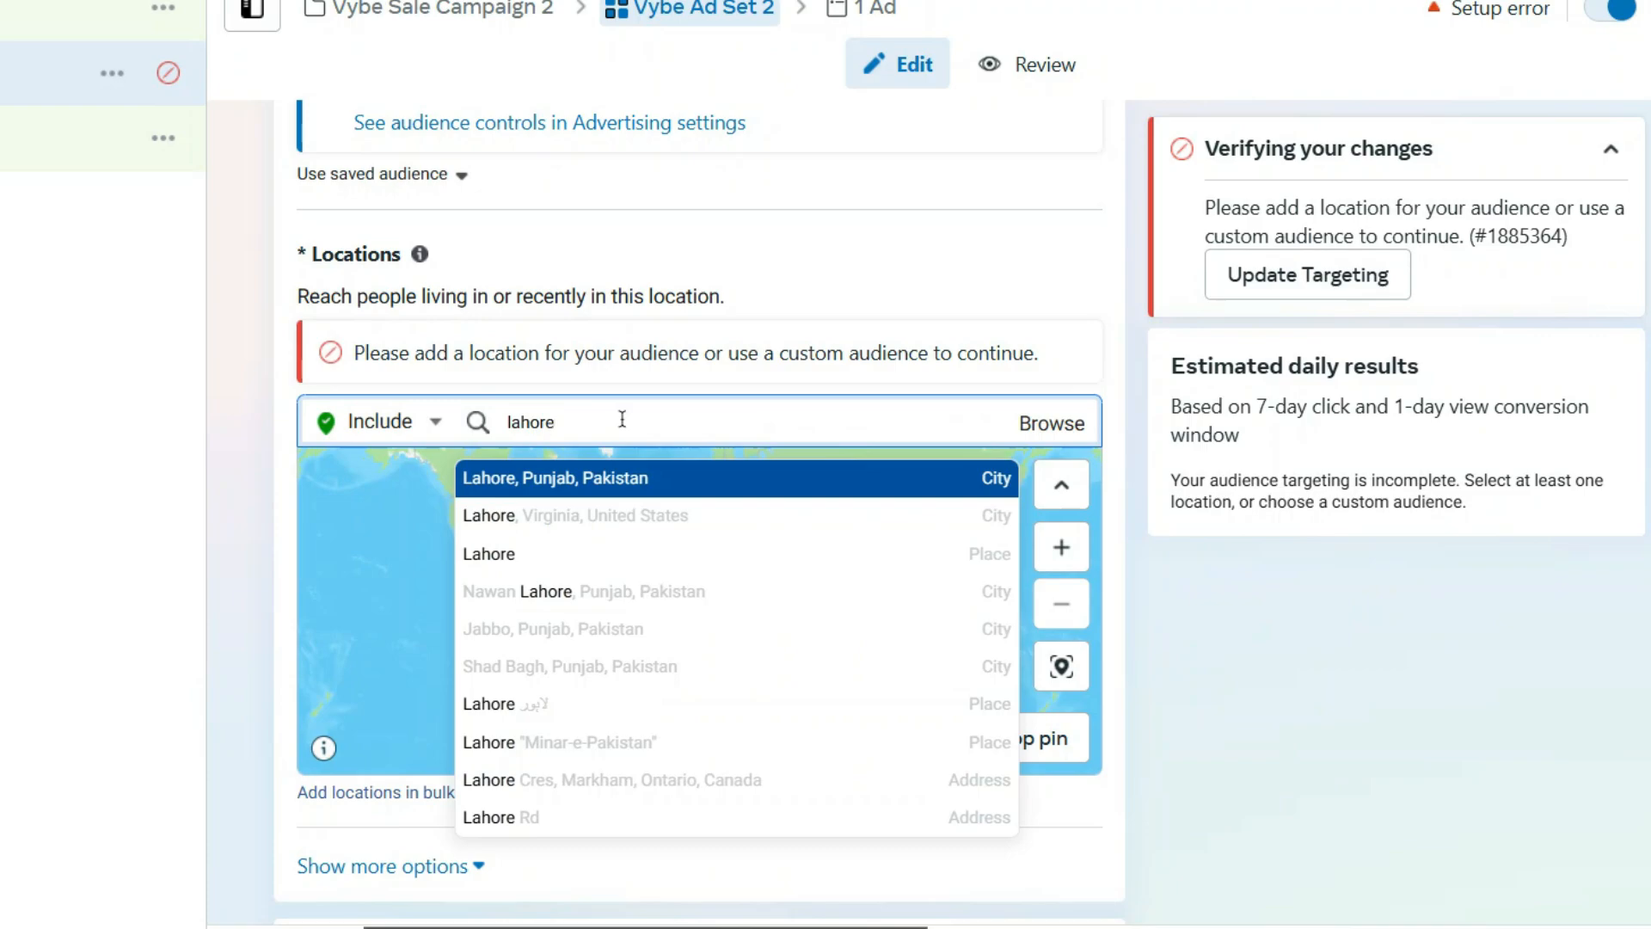
click(623, 480)
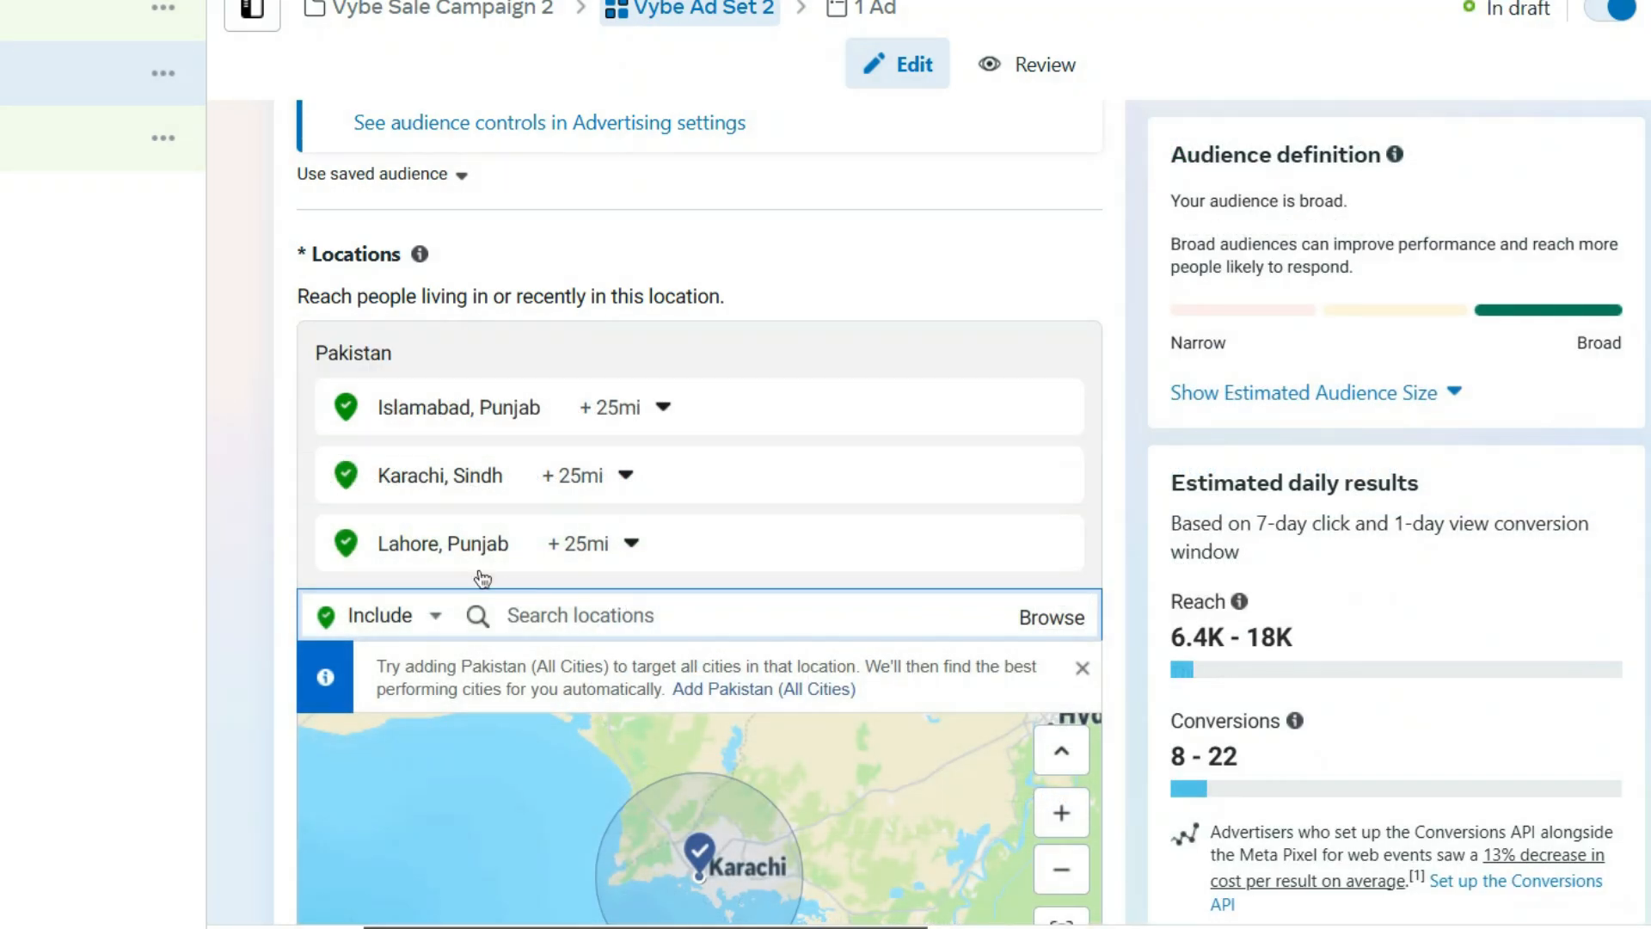
Review the ad set's expanded-reach option, Advantage+ audience and placement settings following the selected locations
click(249, 543)
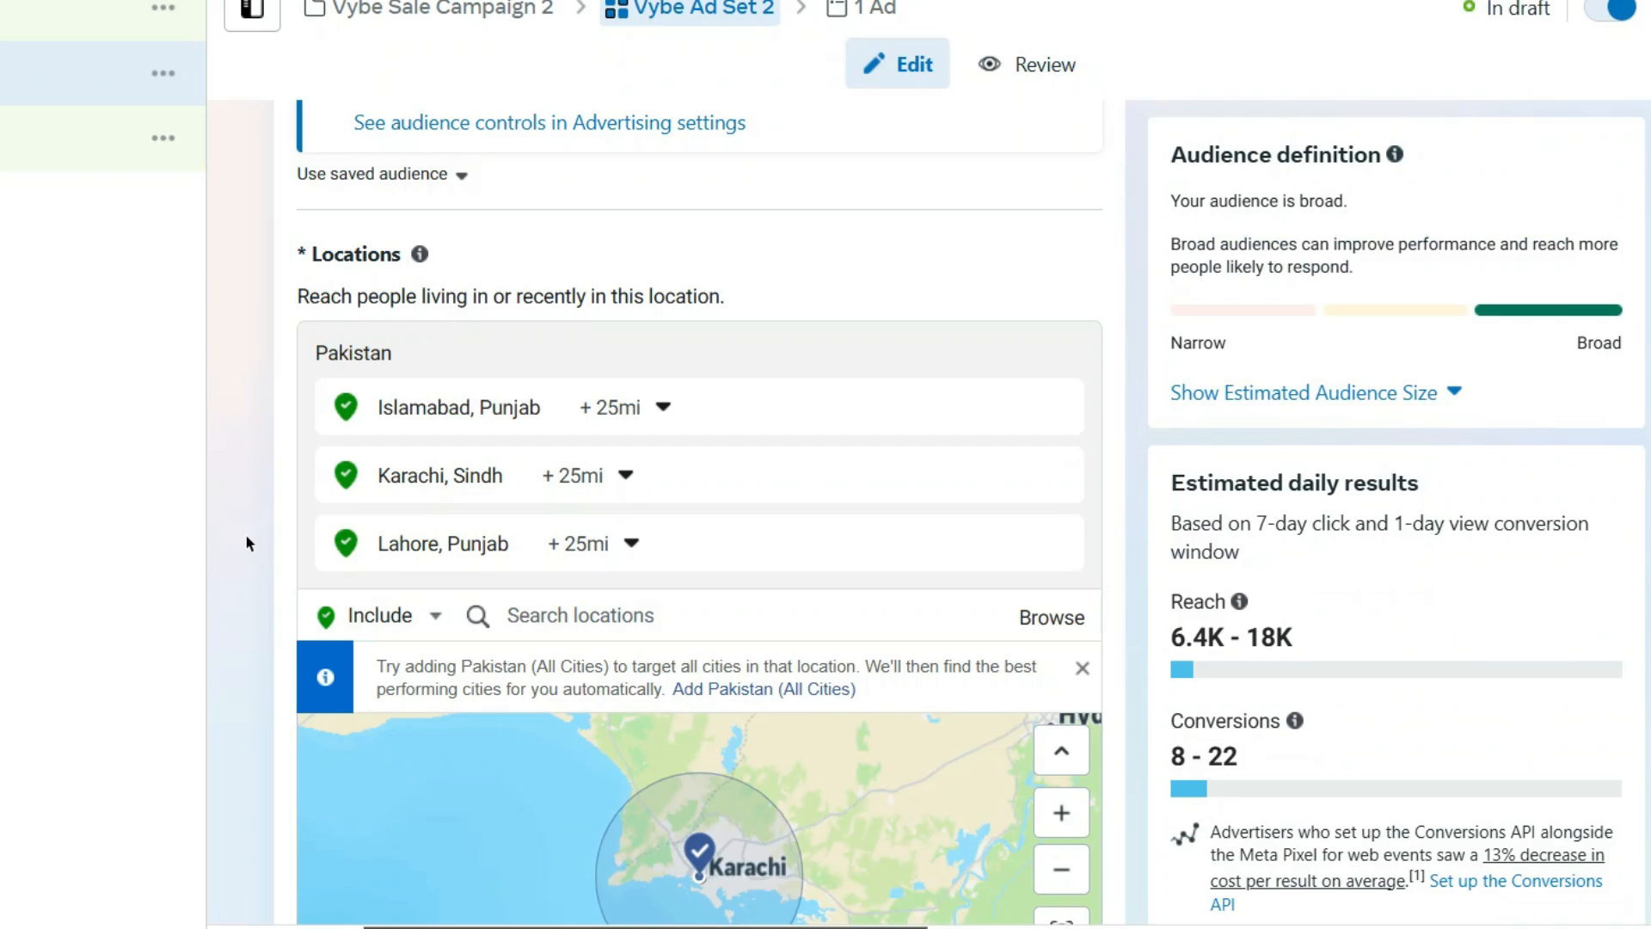
scroll(246, 515, down, 5)
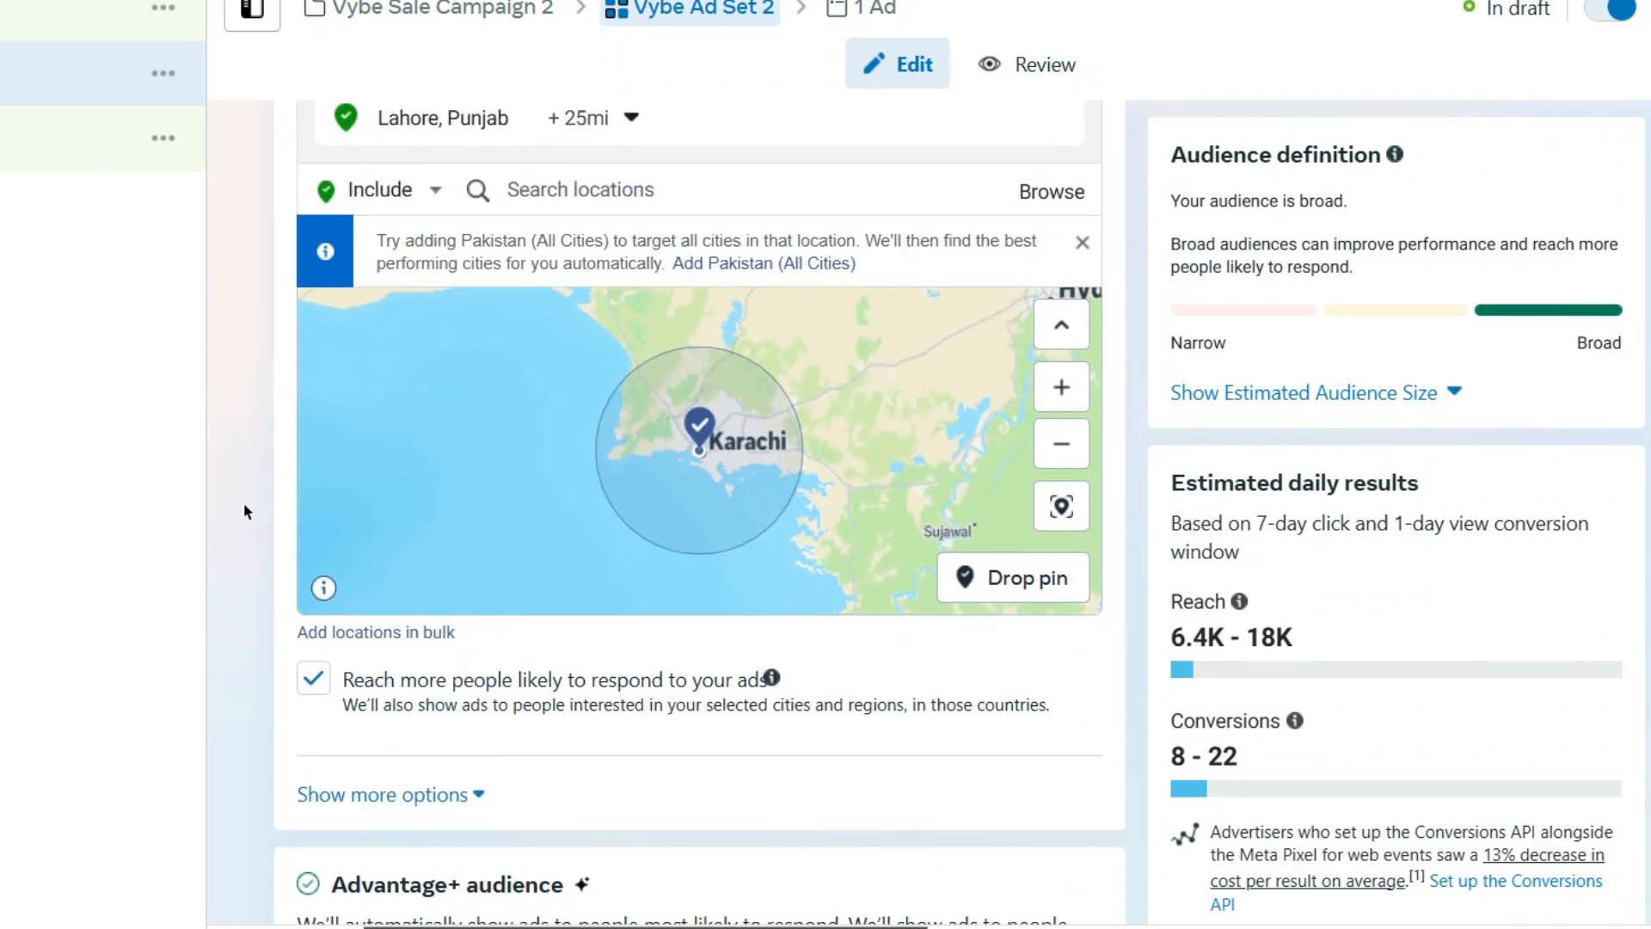
scroll(244, 511, down, 2)
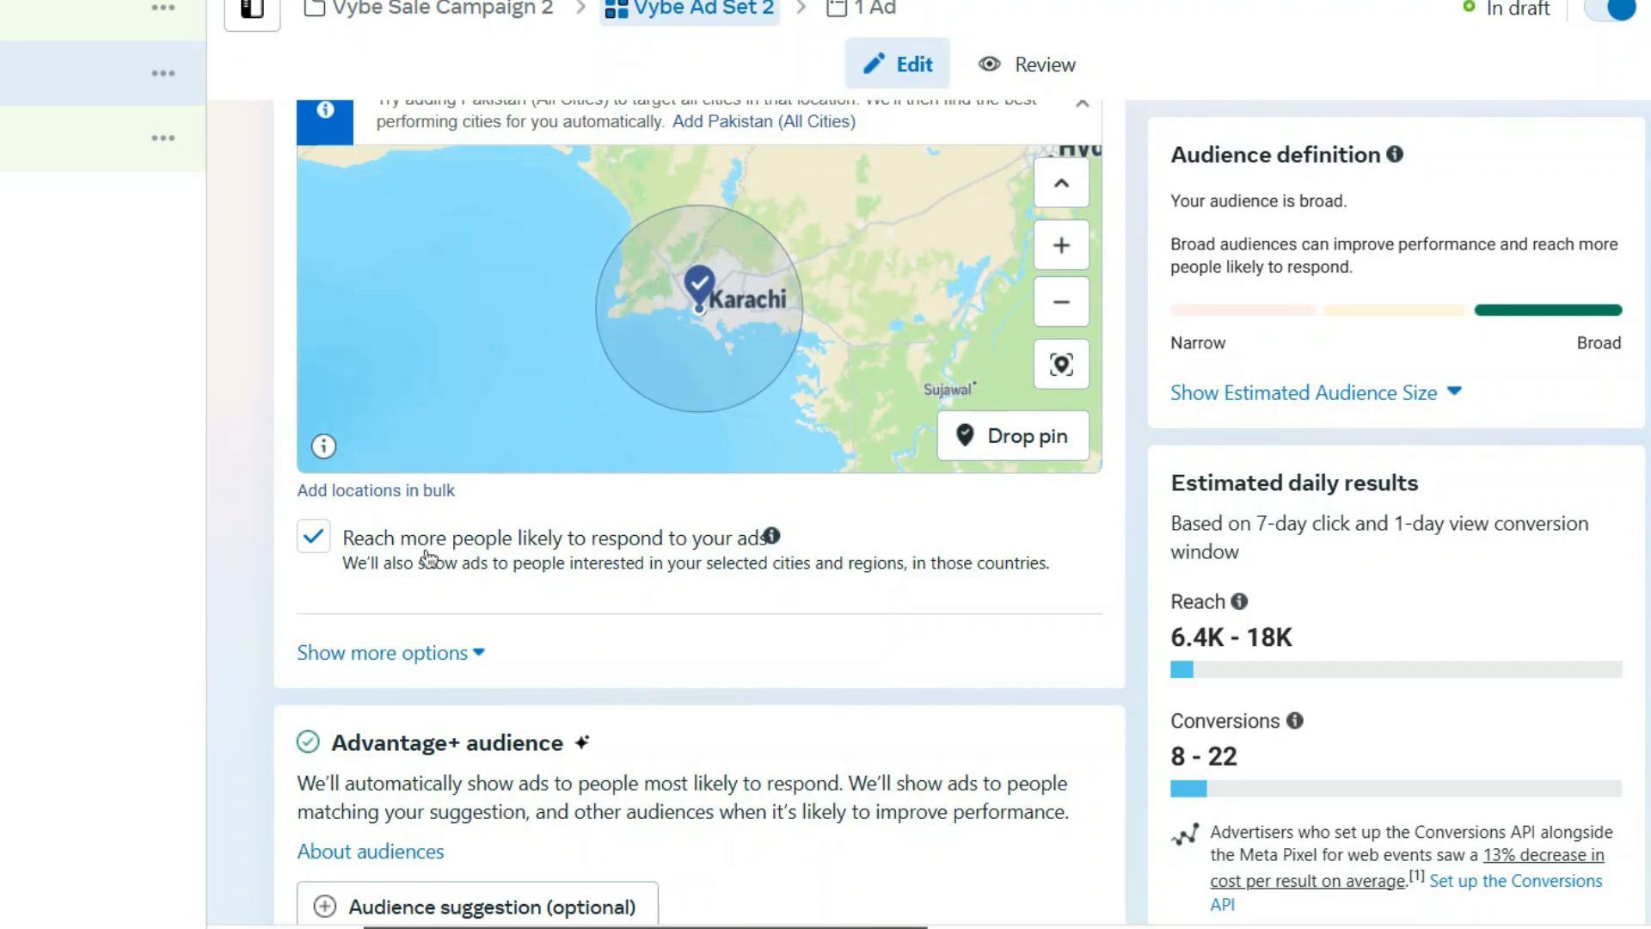
scroll(235, 607, down, 3)
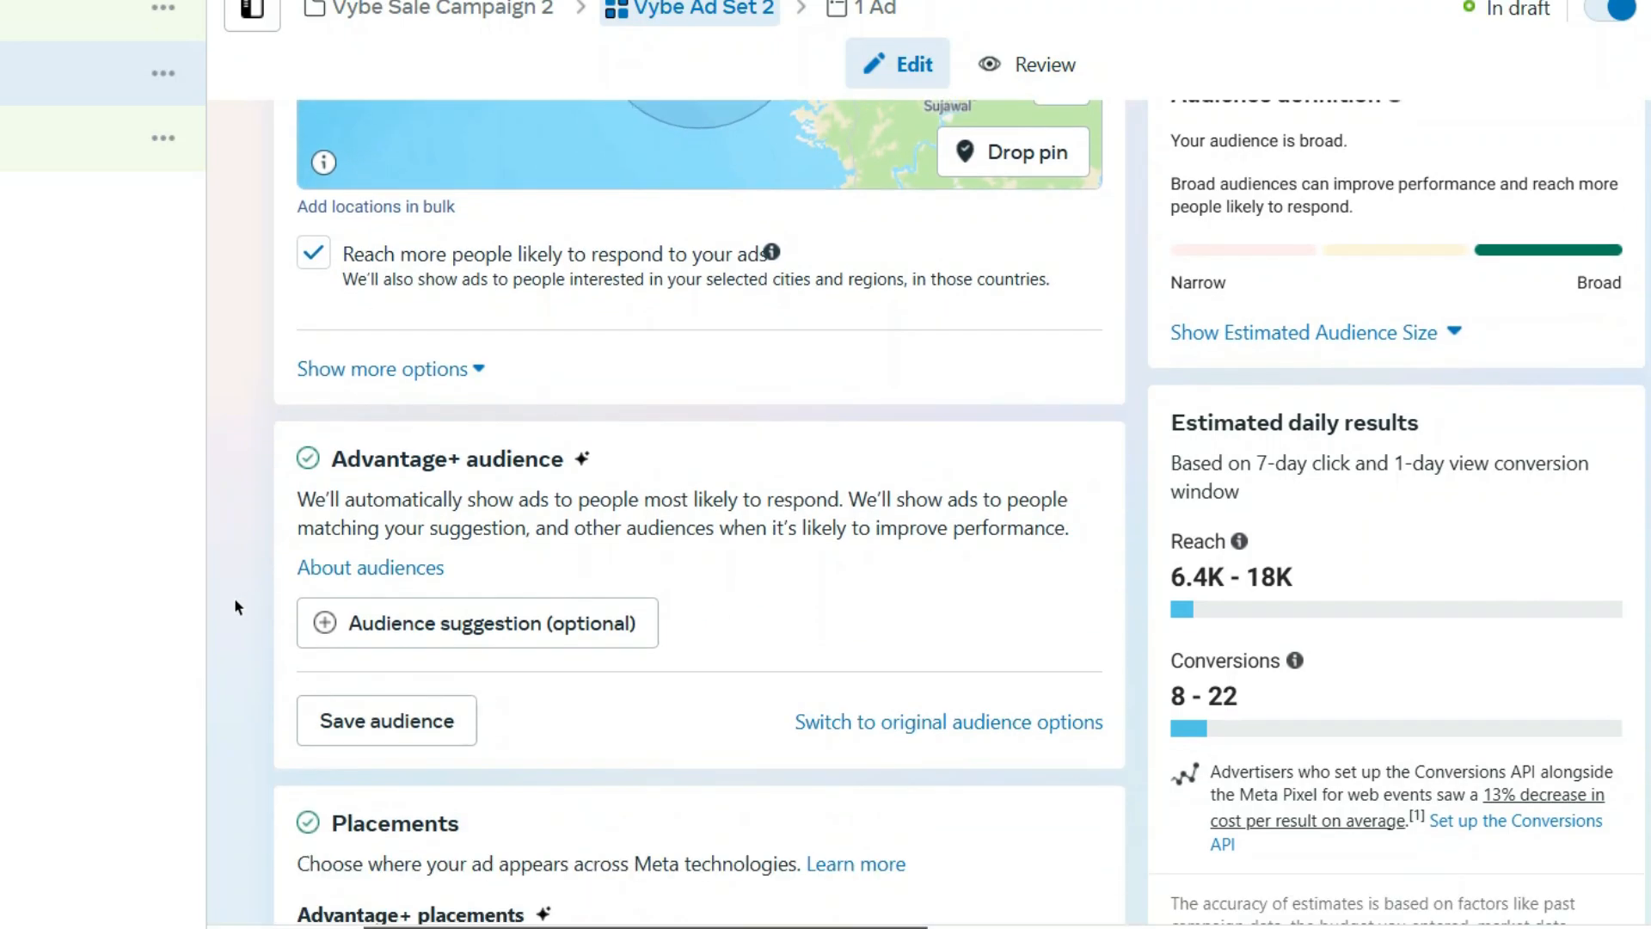
scroll(235, 607, down, 2)
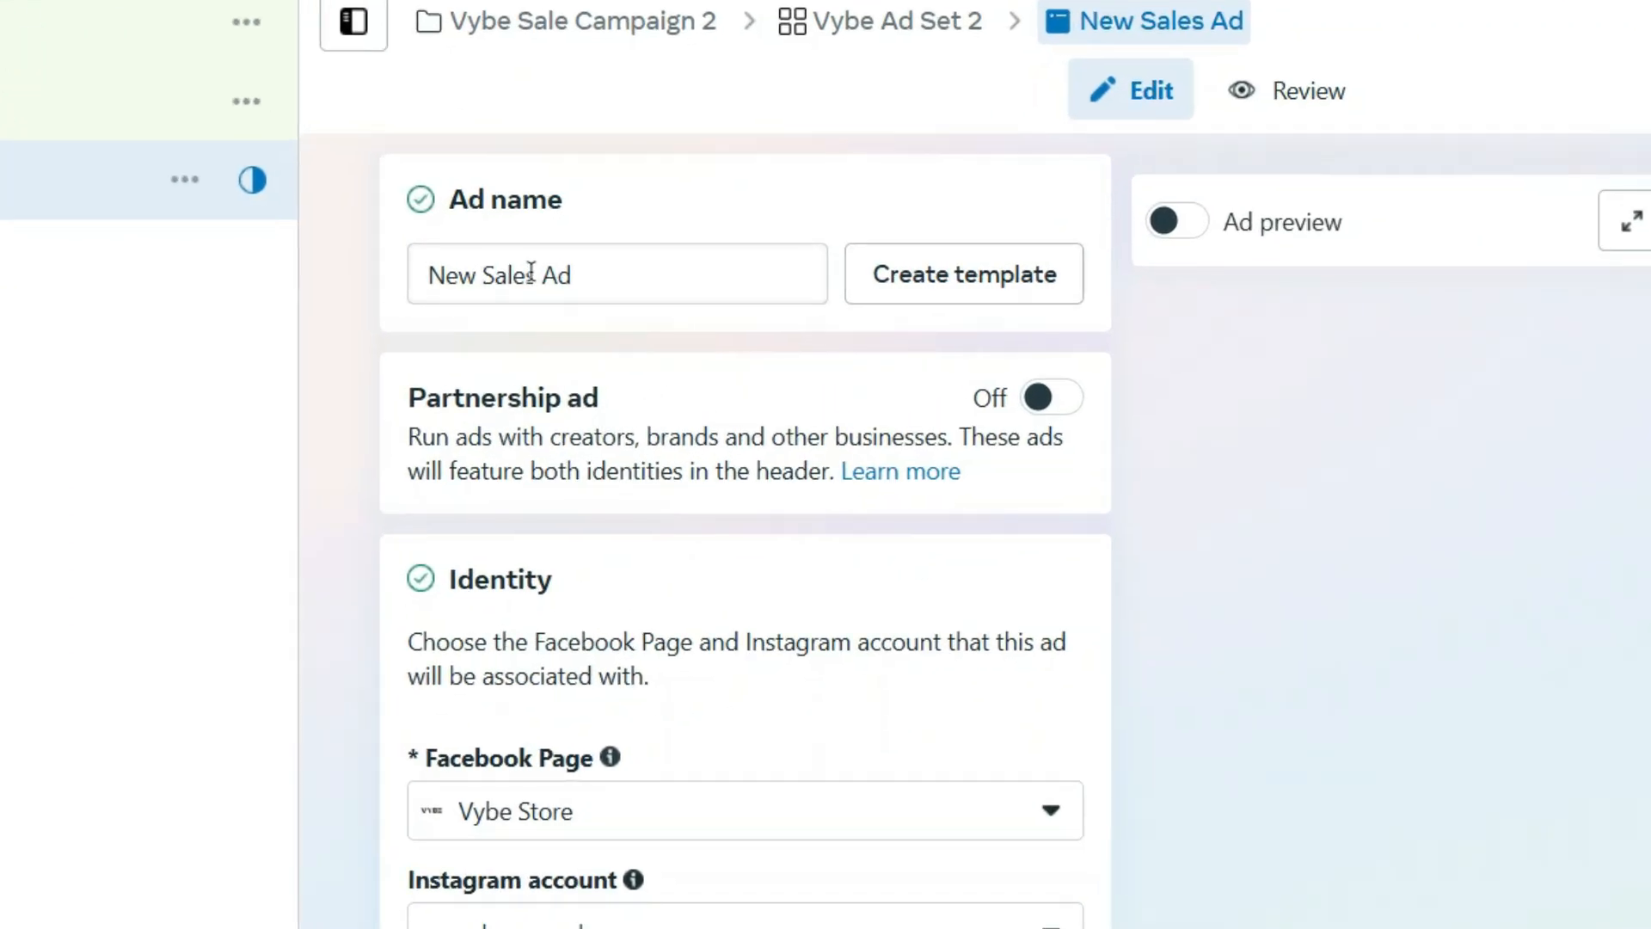
Rename the new sales ad as Vybe Ad 2
drag(644, 276, 597, 276)
drag(461, 269, 429, 275)
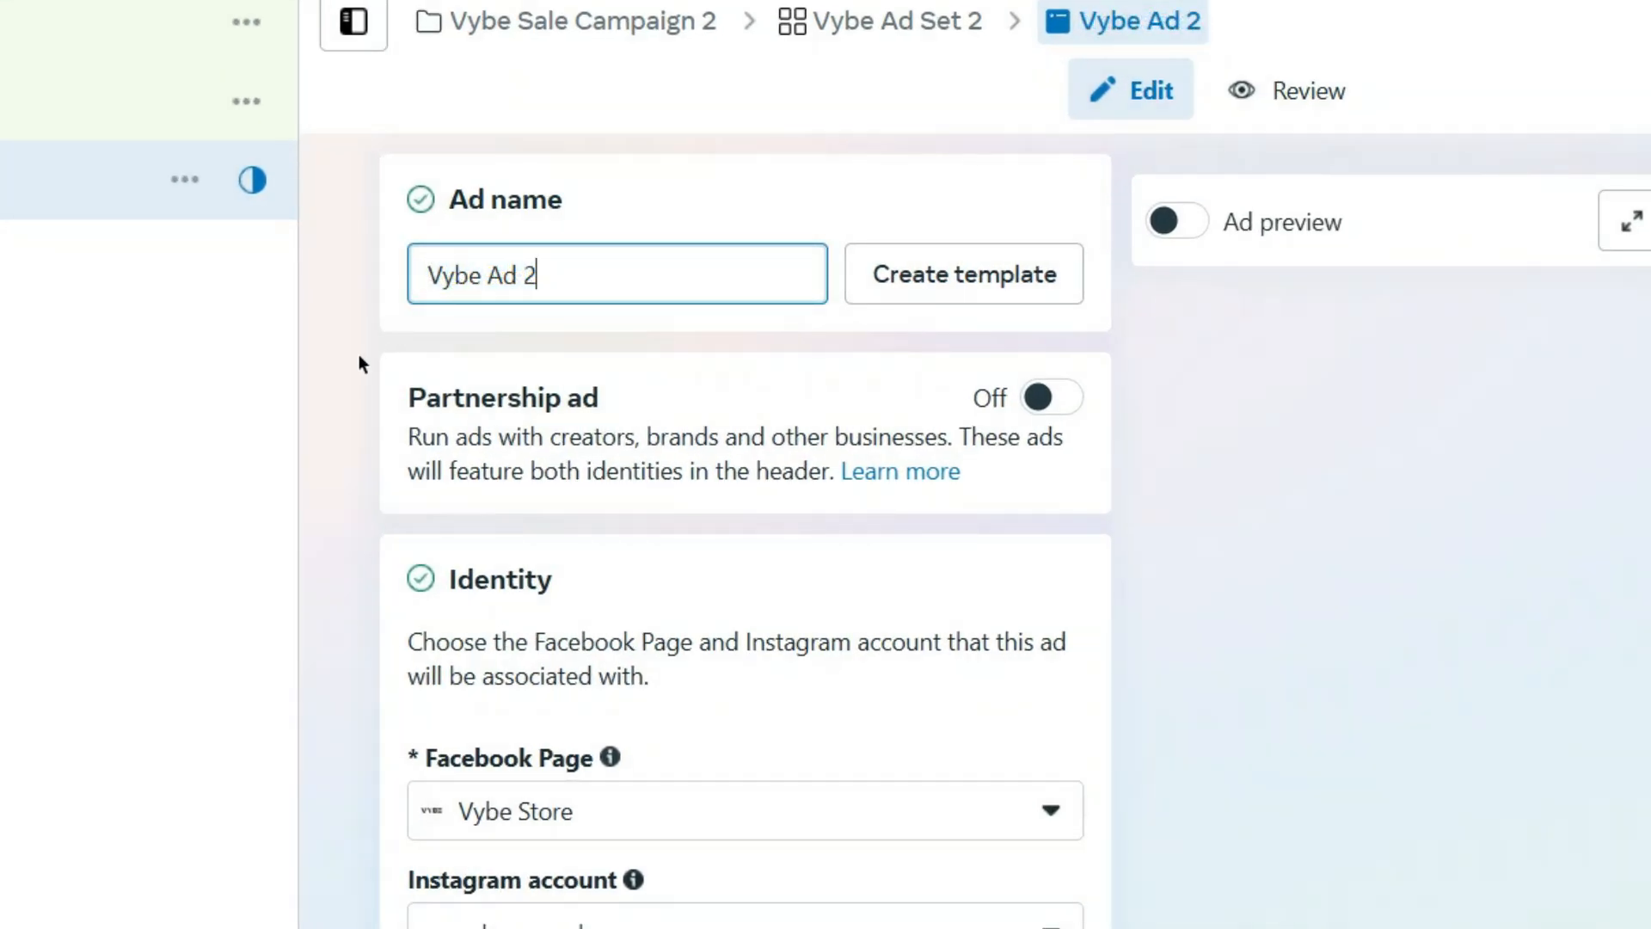
click(338, 382)
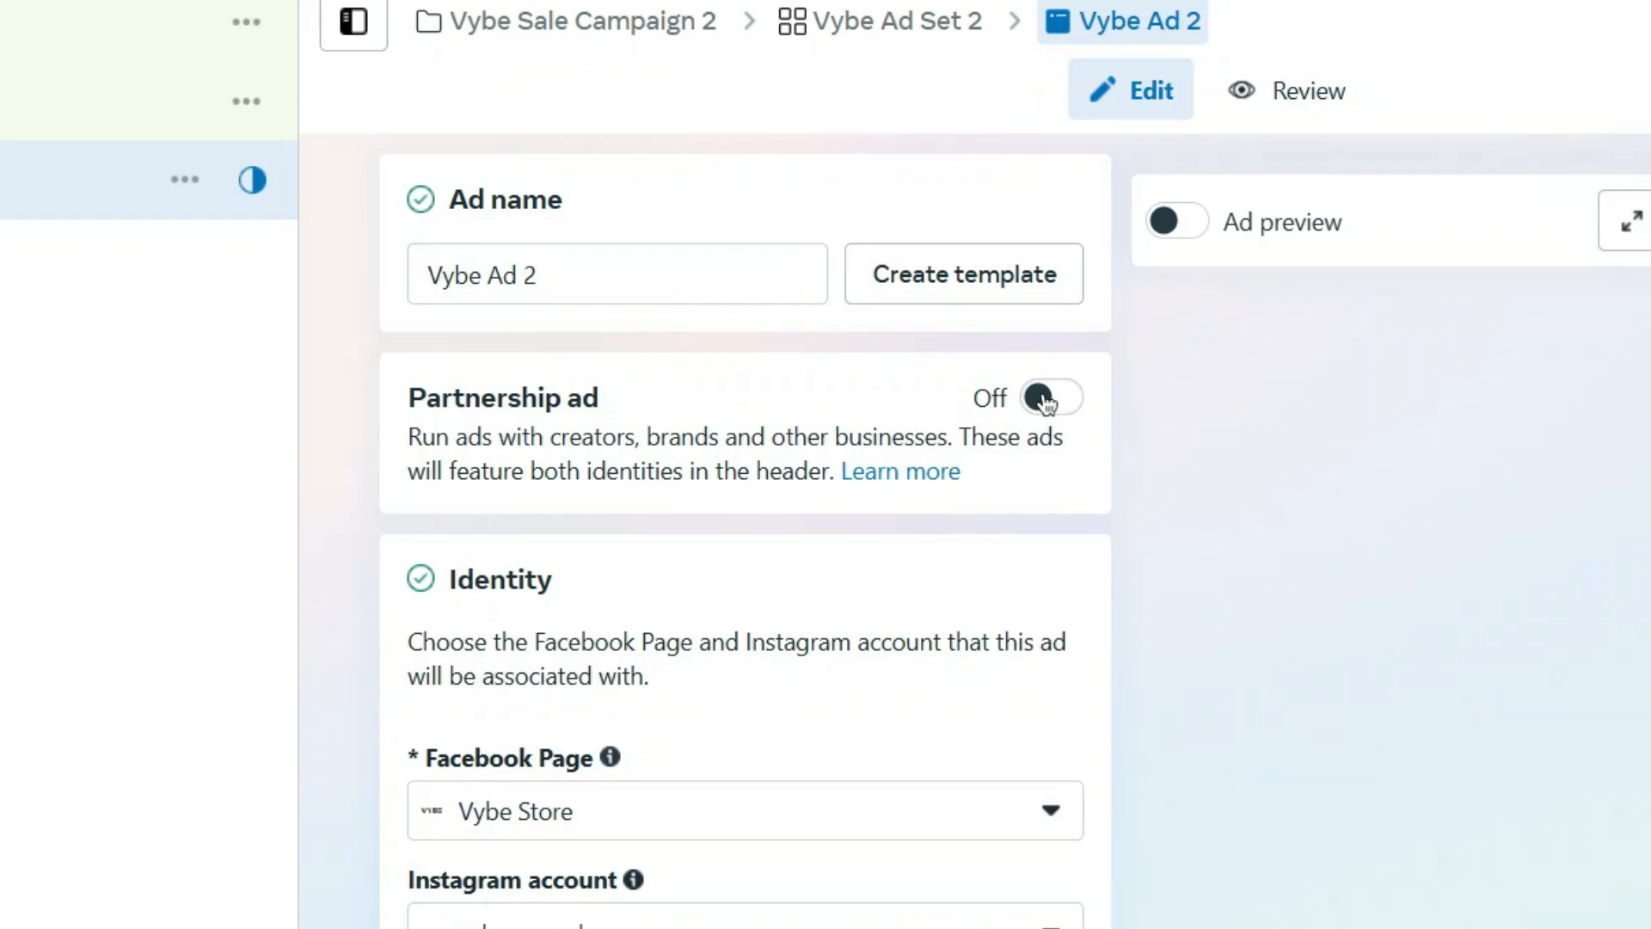
Check the Facebook Page and Instagram account choices available for the ad's identity
scroll(814, 594, down, 4)
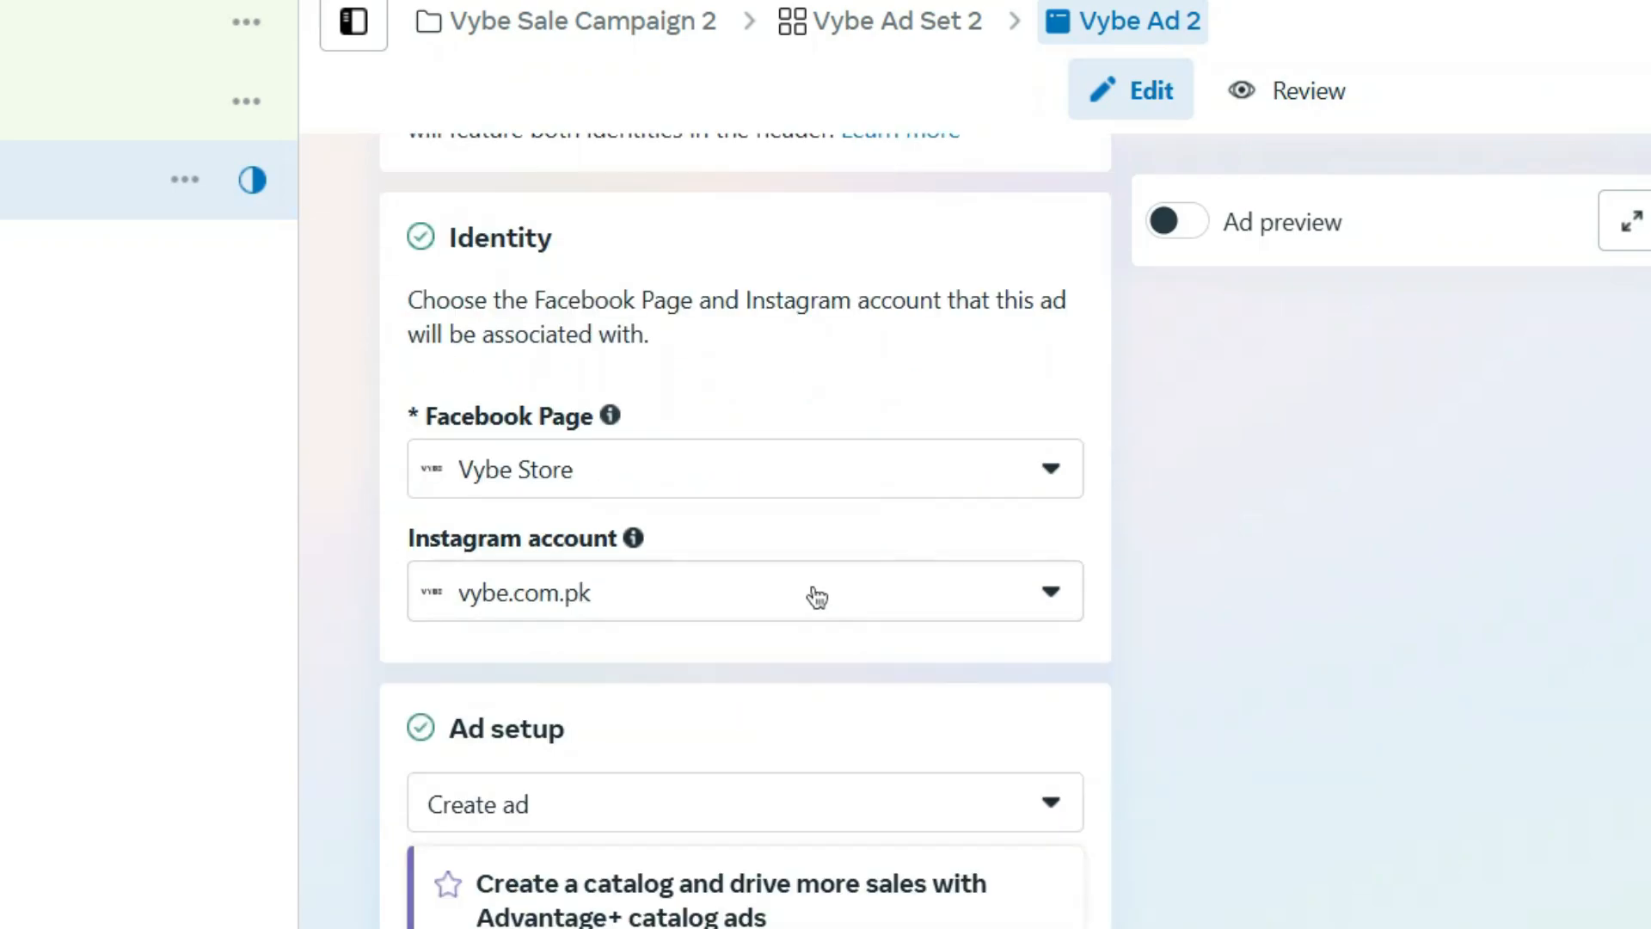
click(714, 479)
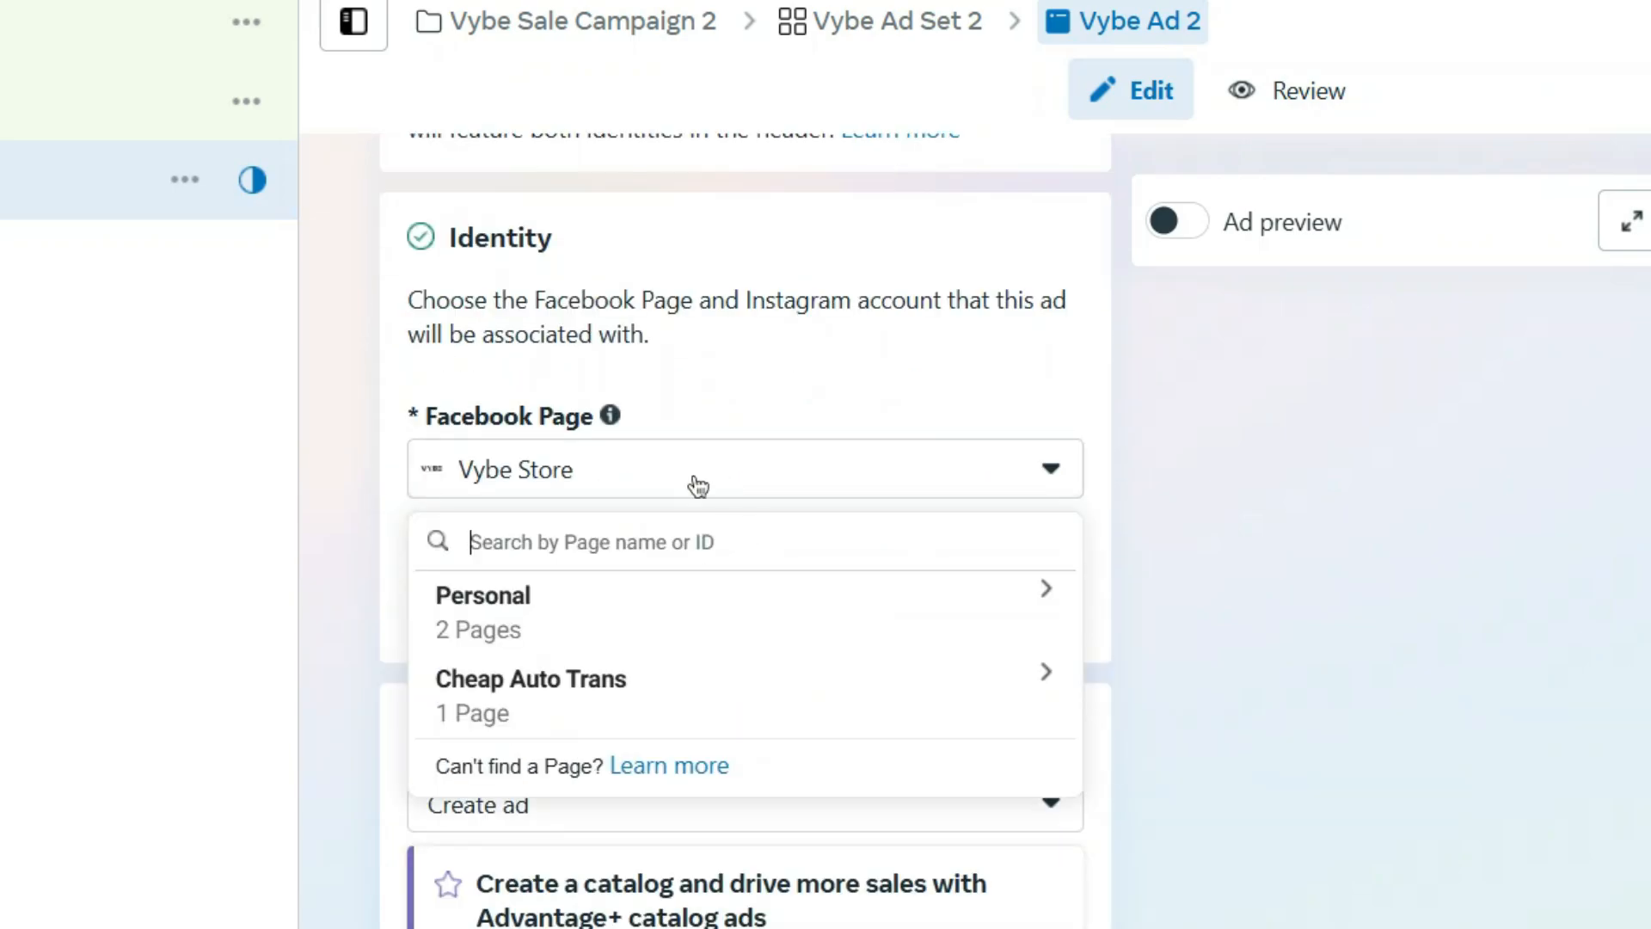
click(693, 408)
click(699, 614)
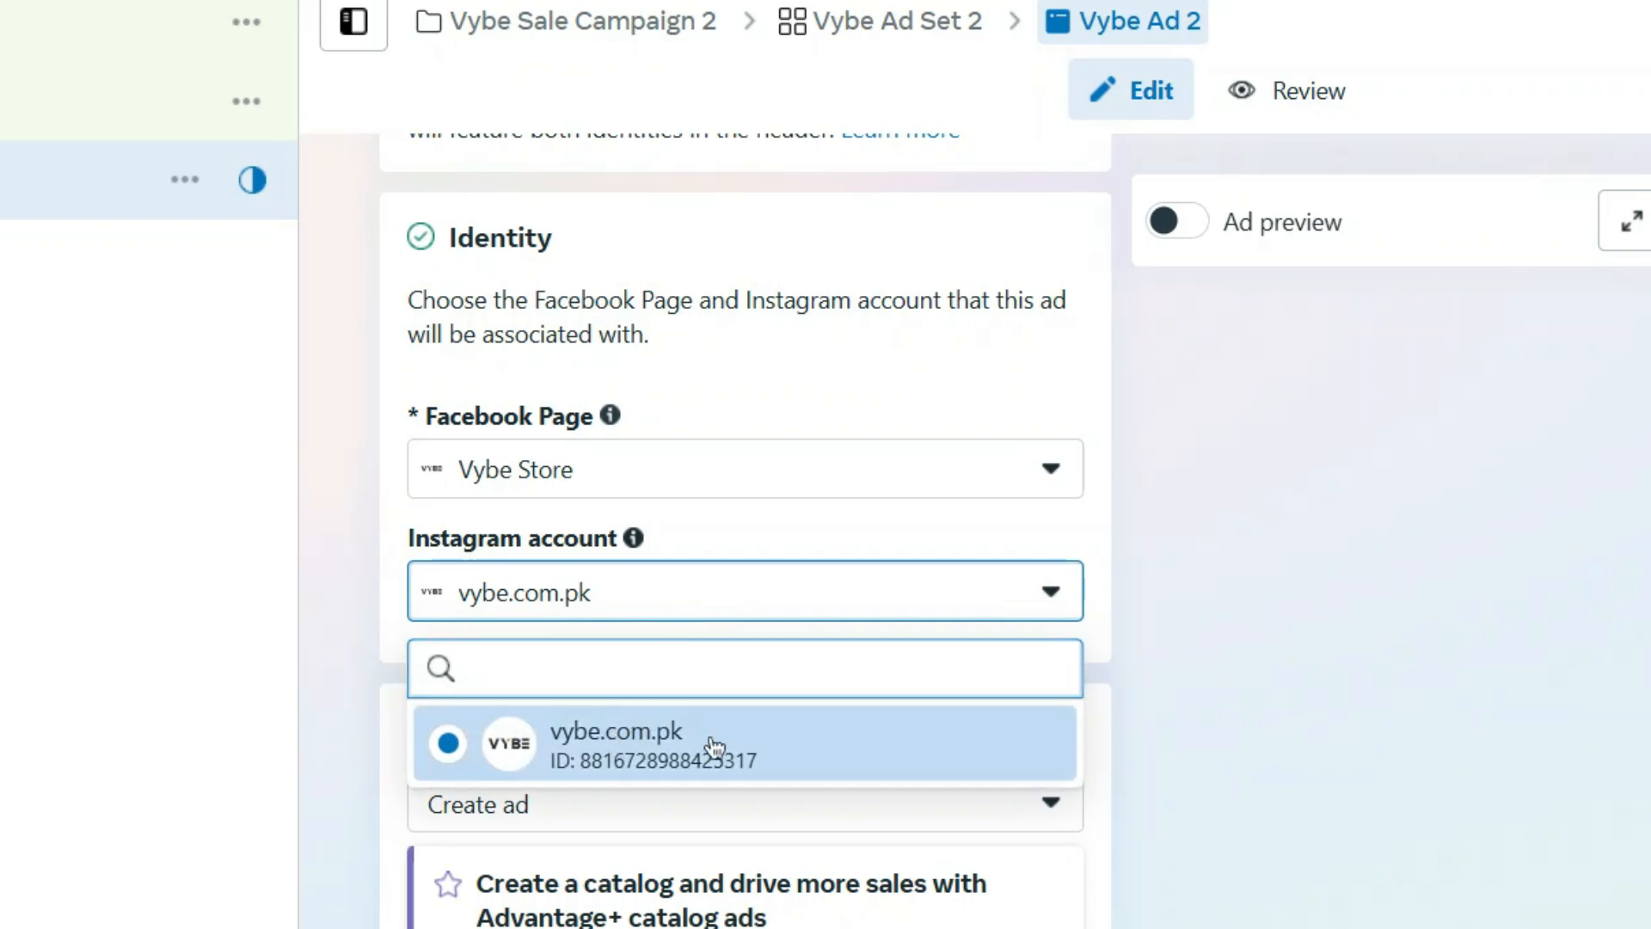
click(1146, 600)
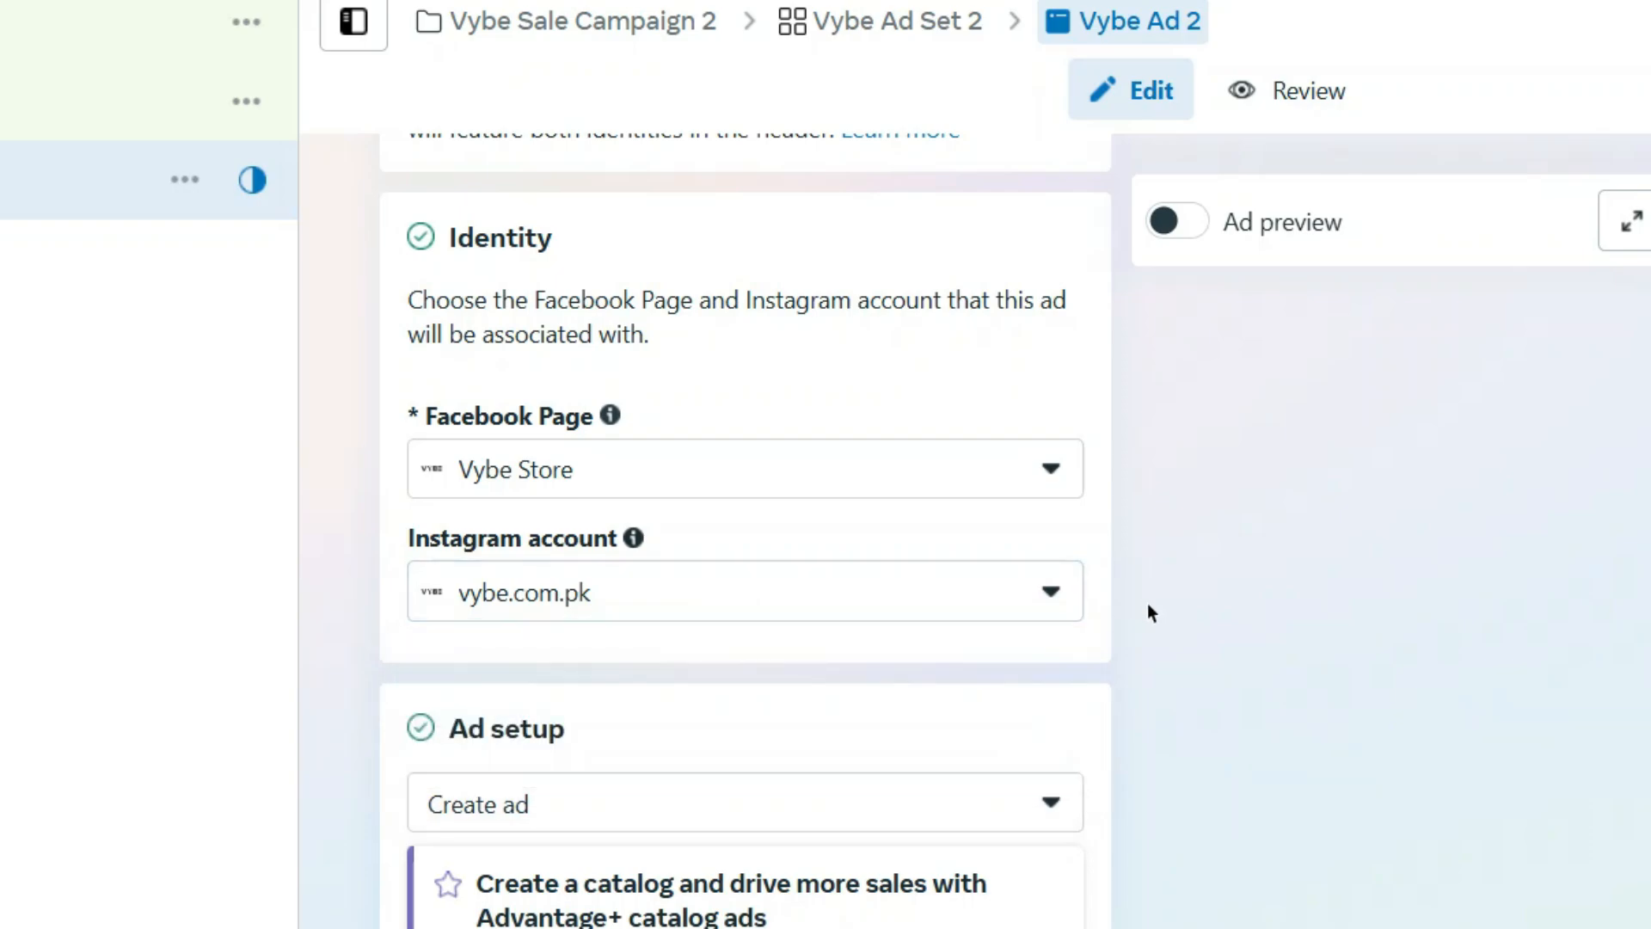
Choose Carousel as the ad format in the ad setup
scroll(1147, 607, down, 8)
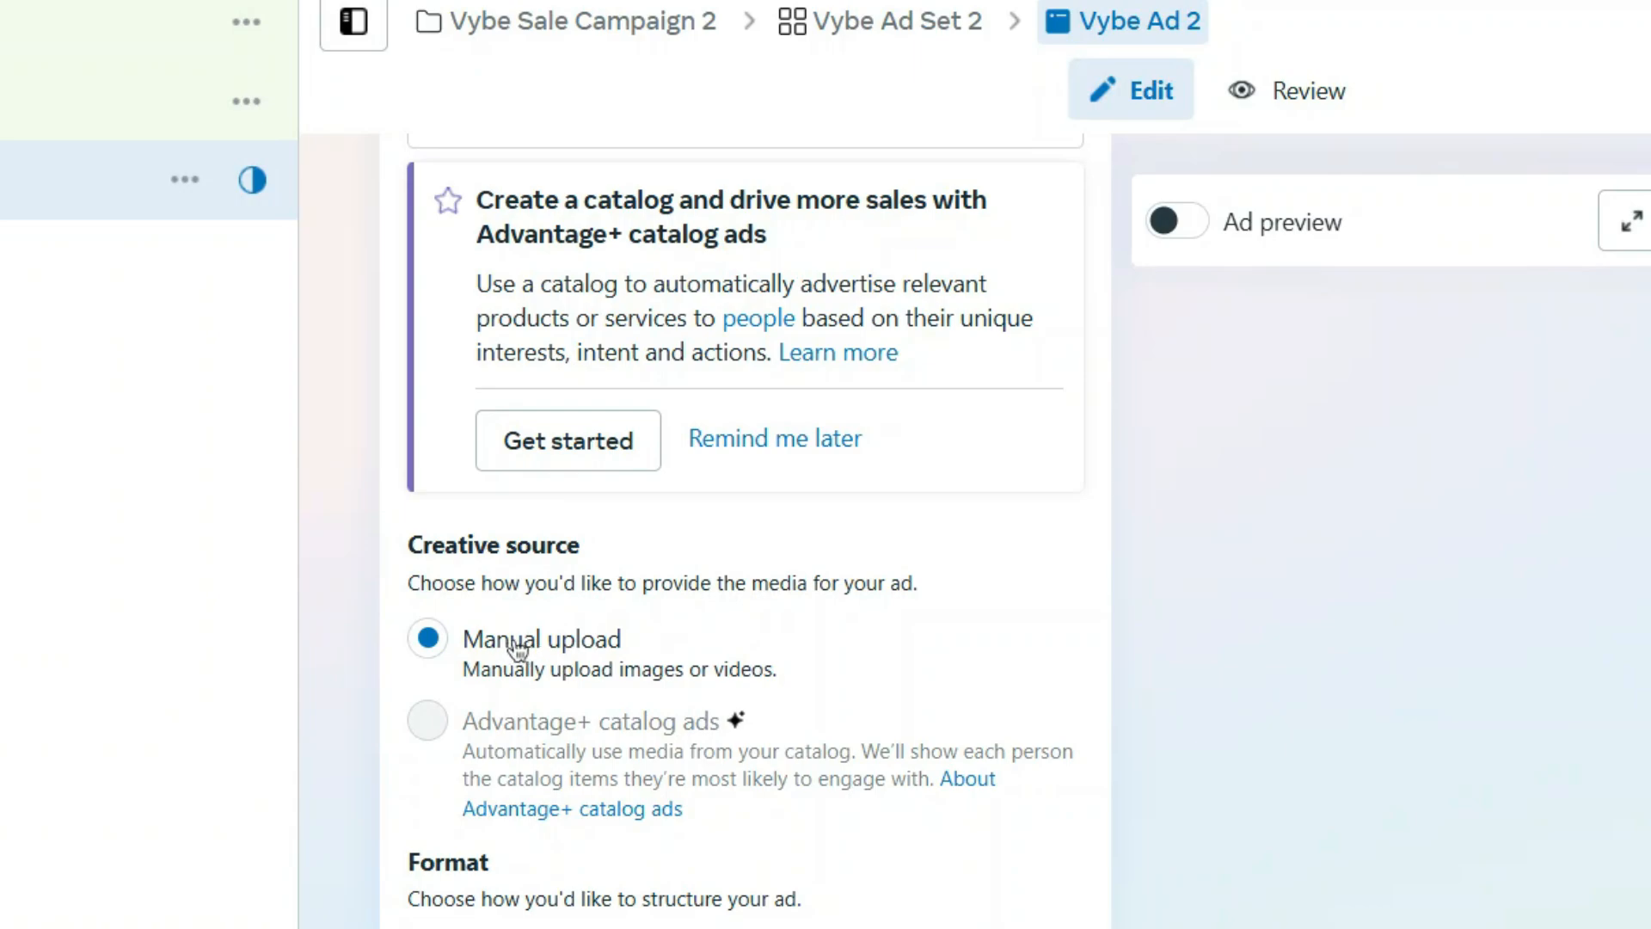
scroll(1066, 638, down, 4)
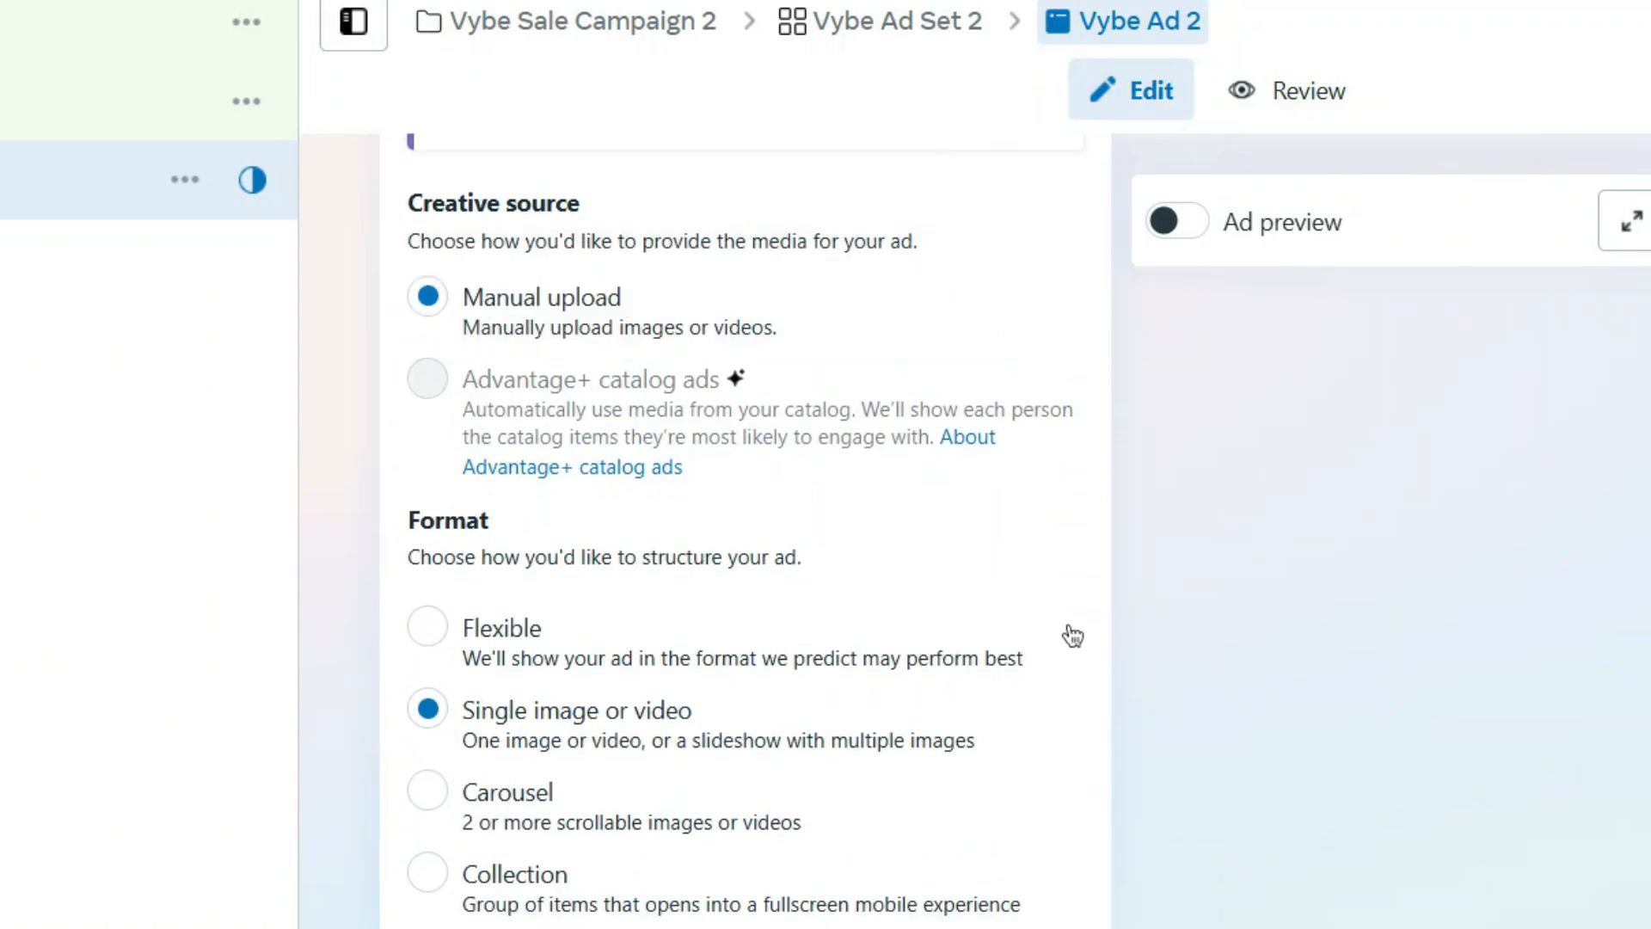
scroll(1071, 638, down, 2)
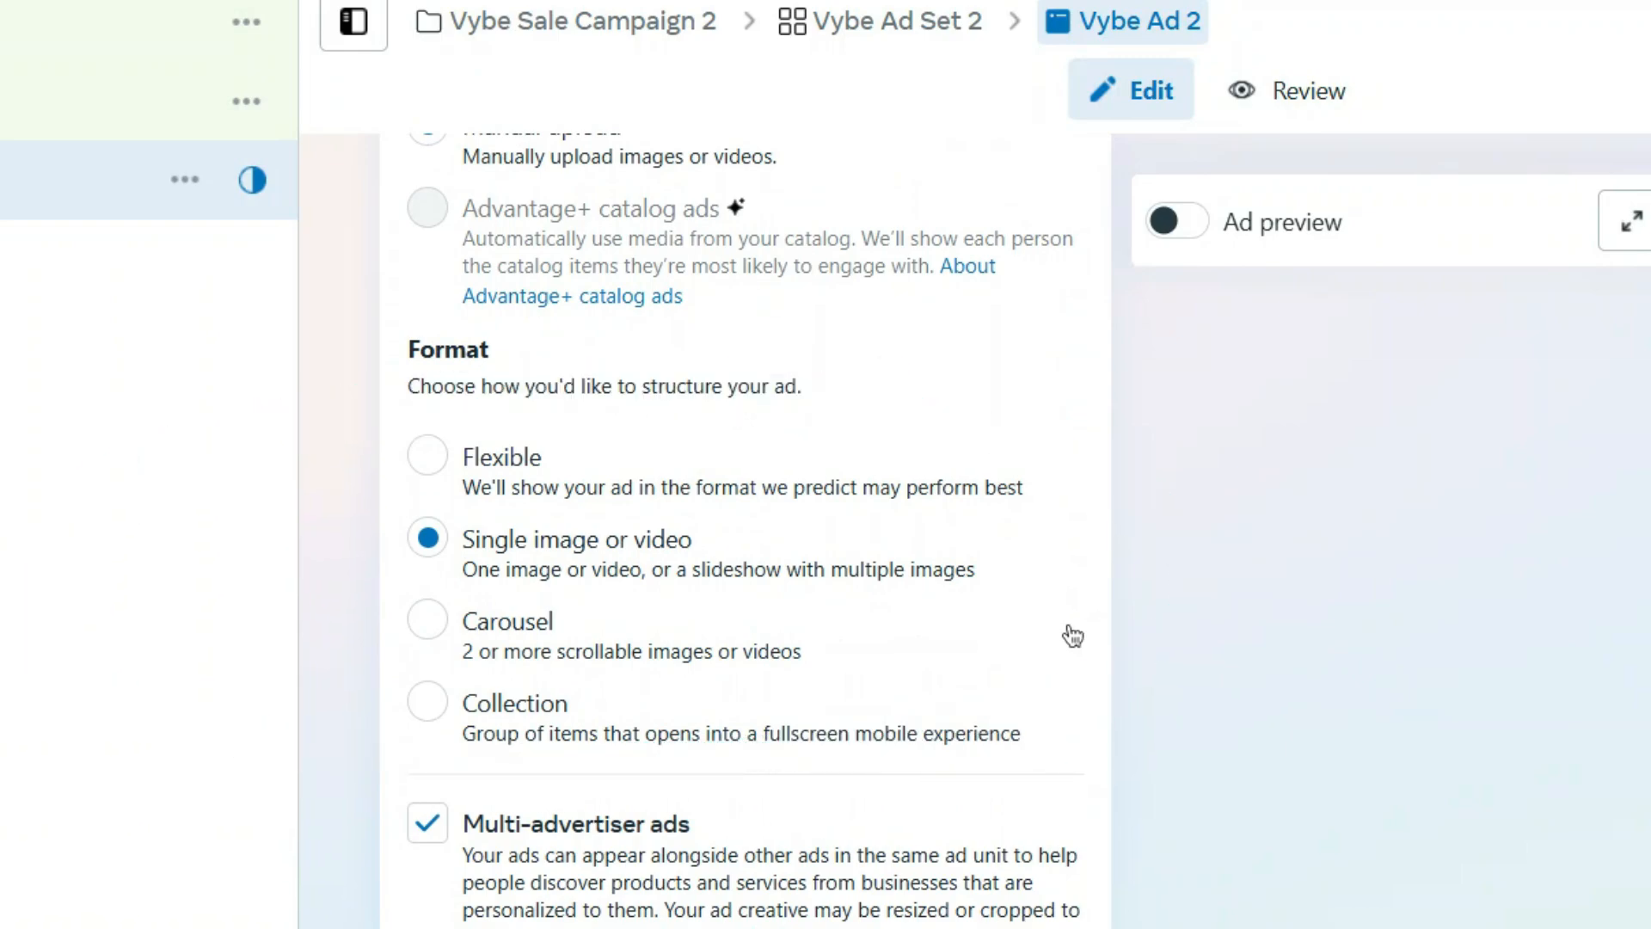
click(566, 645)
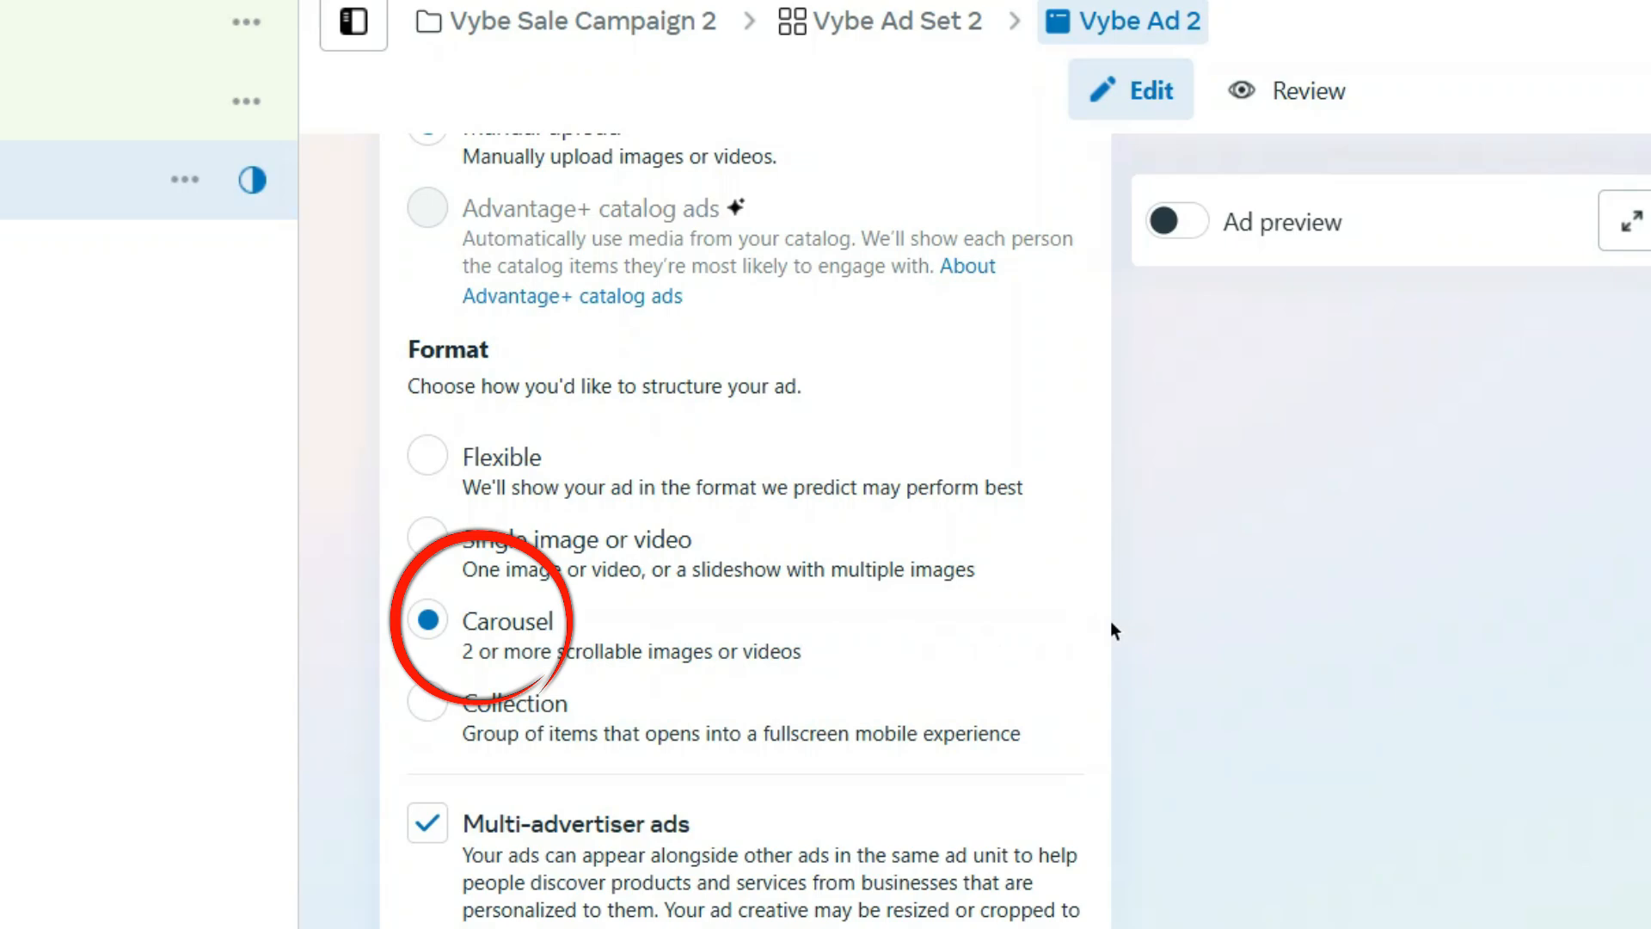
Turn on the ad preview while working on the ad's destination section
scroll(1127, 621, down, 5)
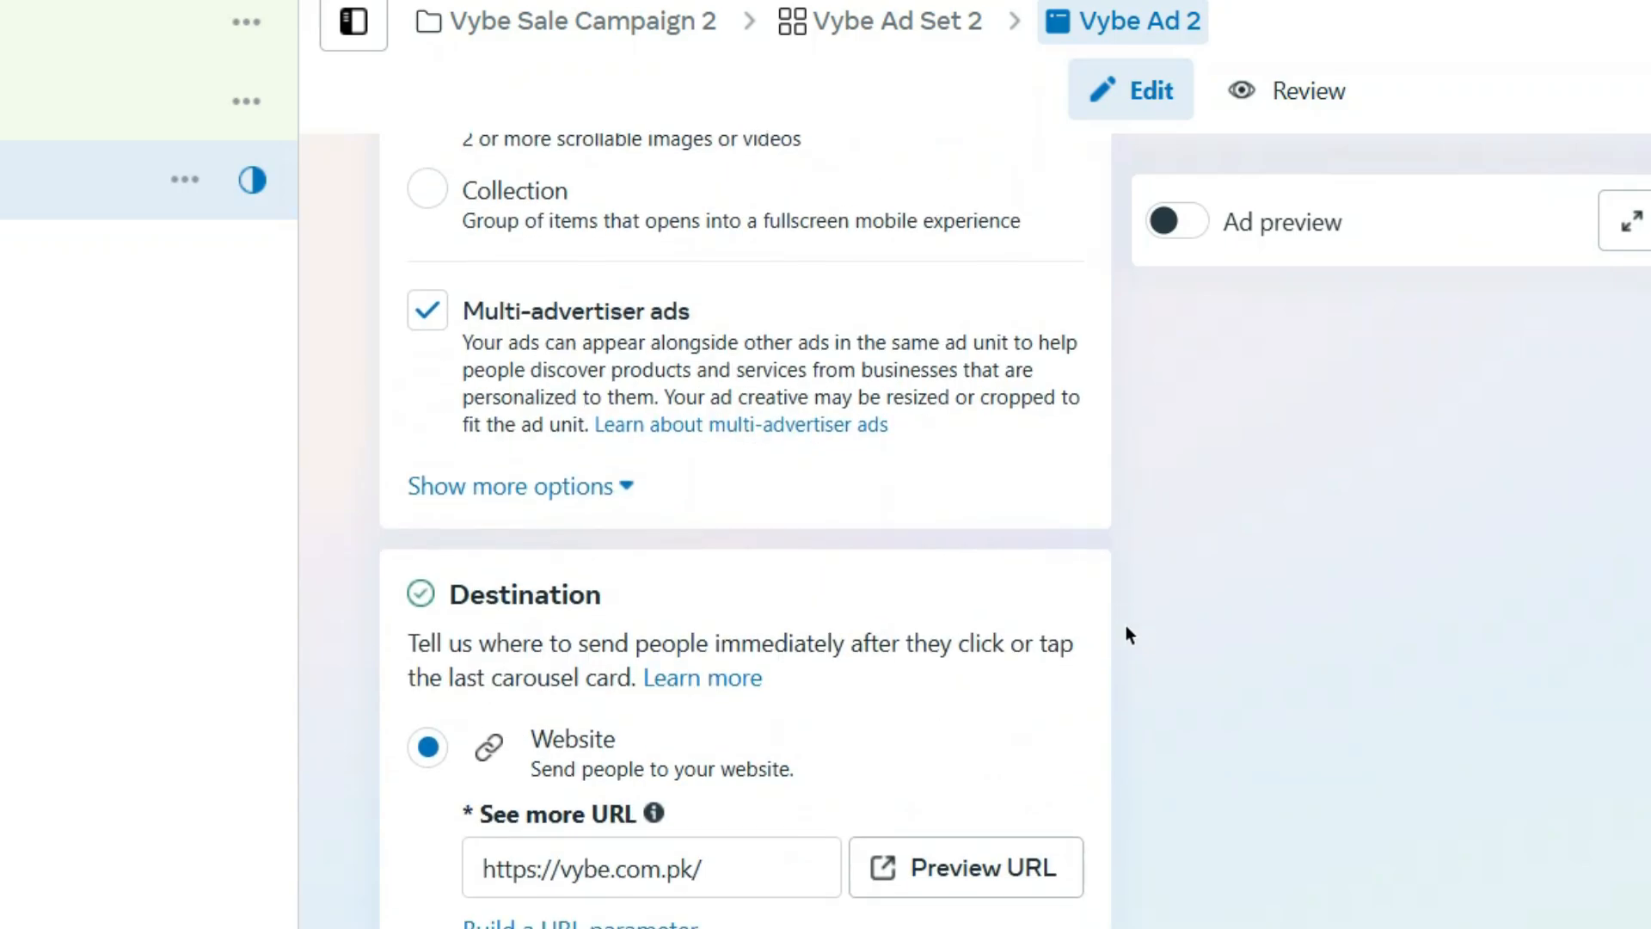
scroll(1129, 634, down, 2)
scroll(1126, 627, down, 2)
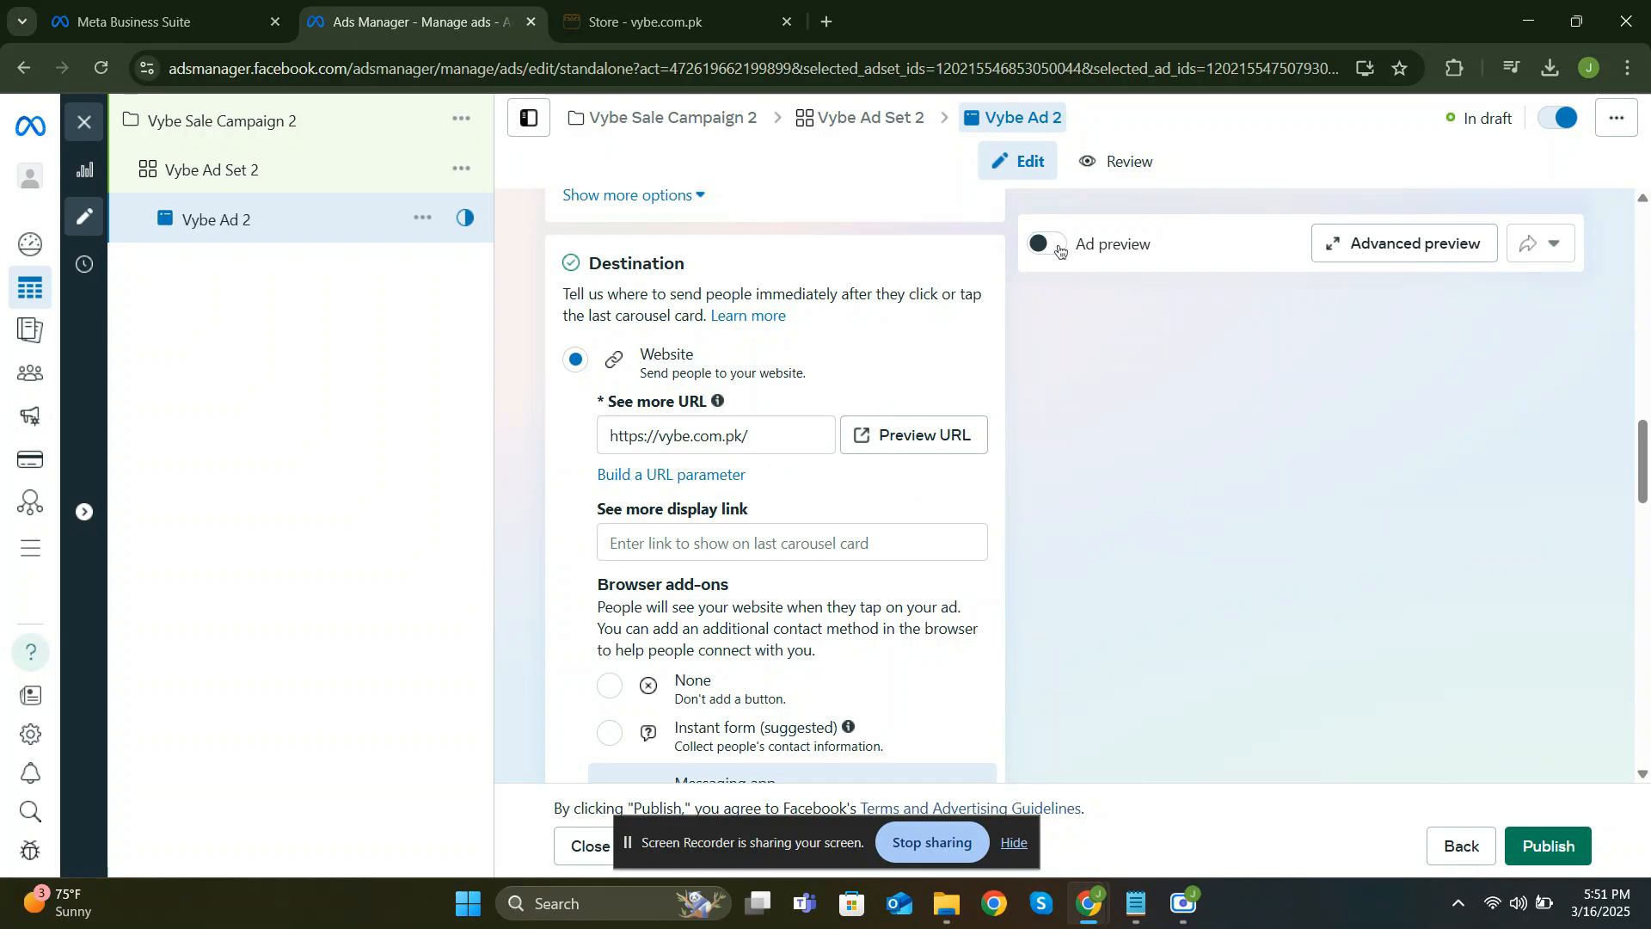
click(1198, 222)
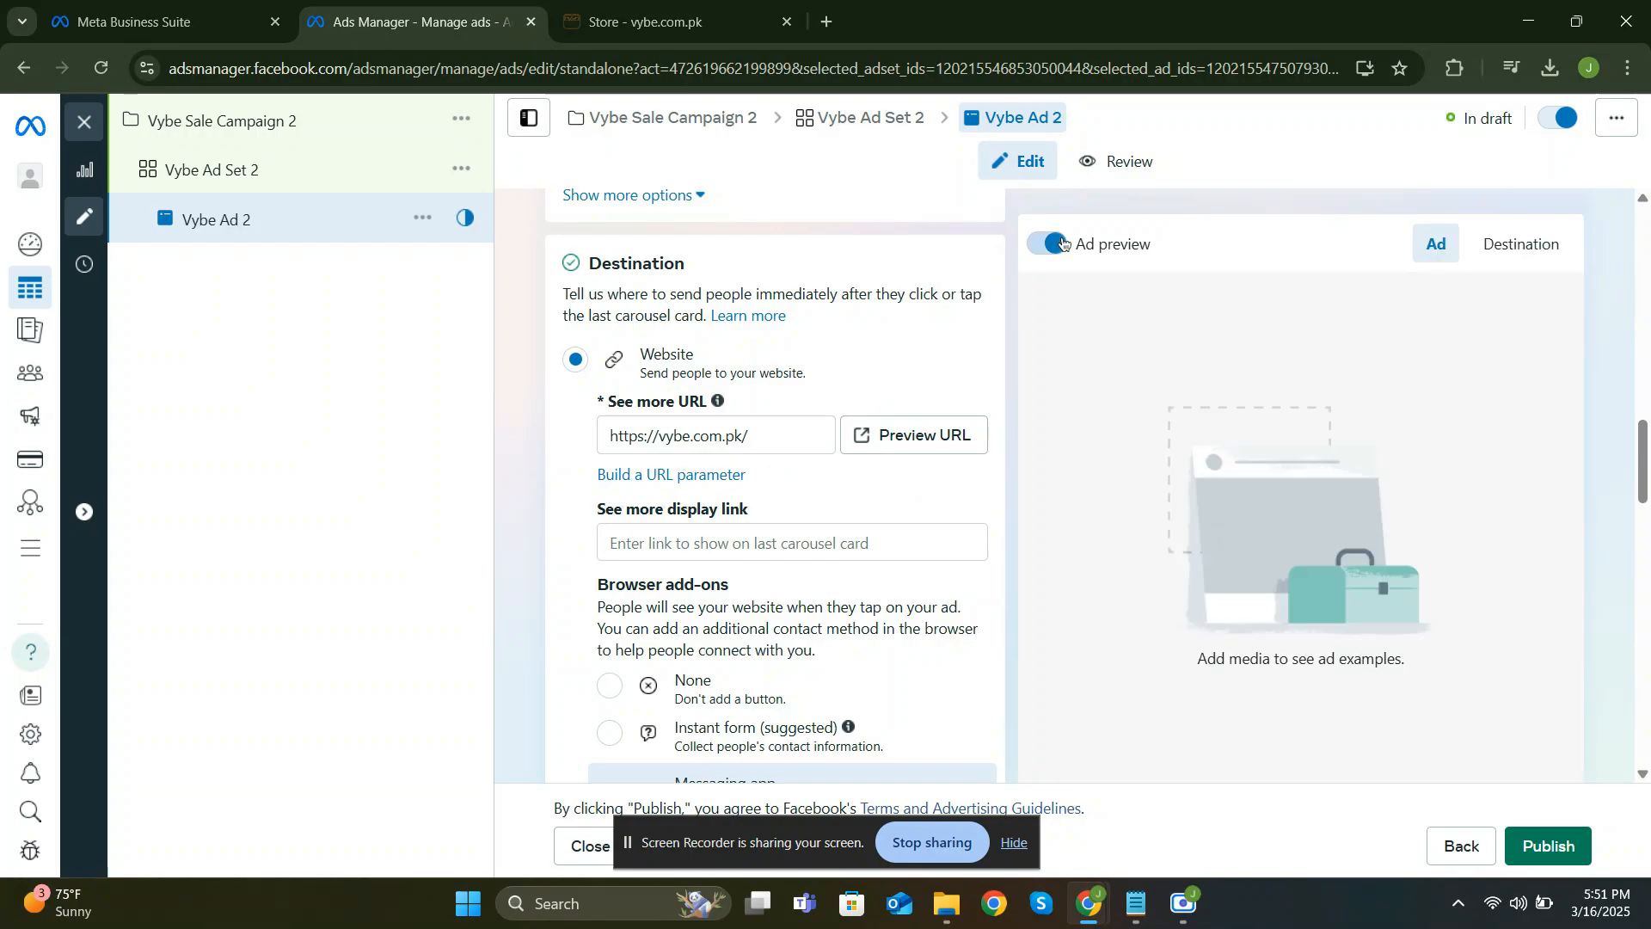
Switch to the open Vybe store page and copy its web address, vybe.com.pk/store/
click(627, 34)
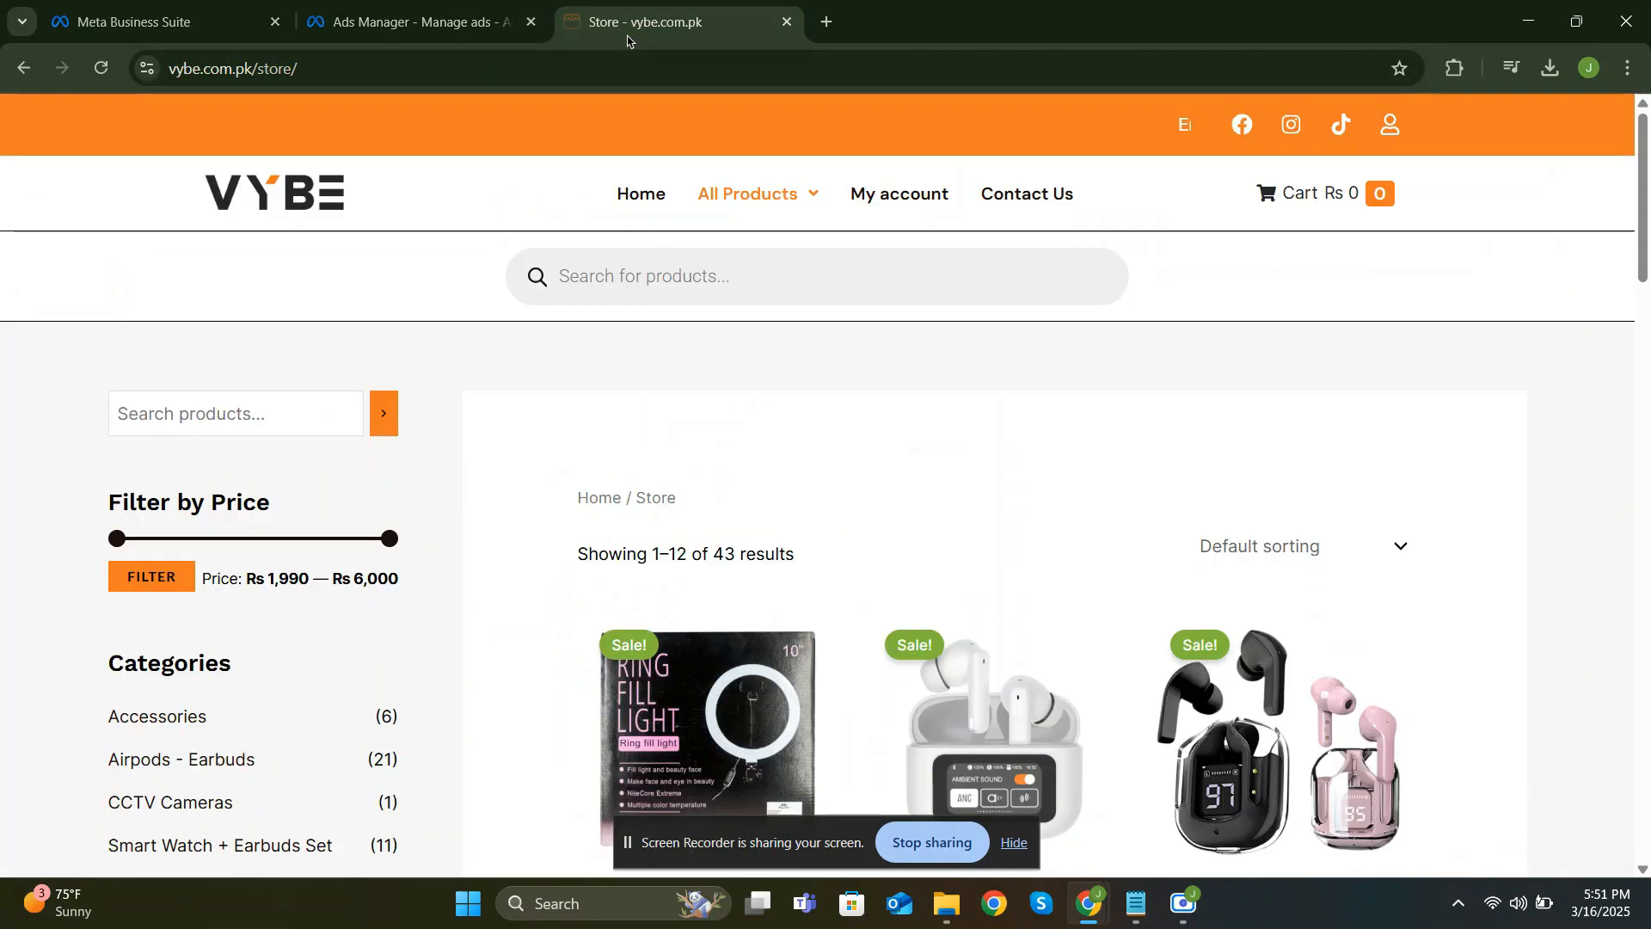
scroll(636, 361, down, 7)
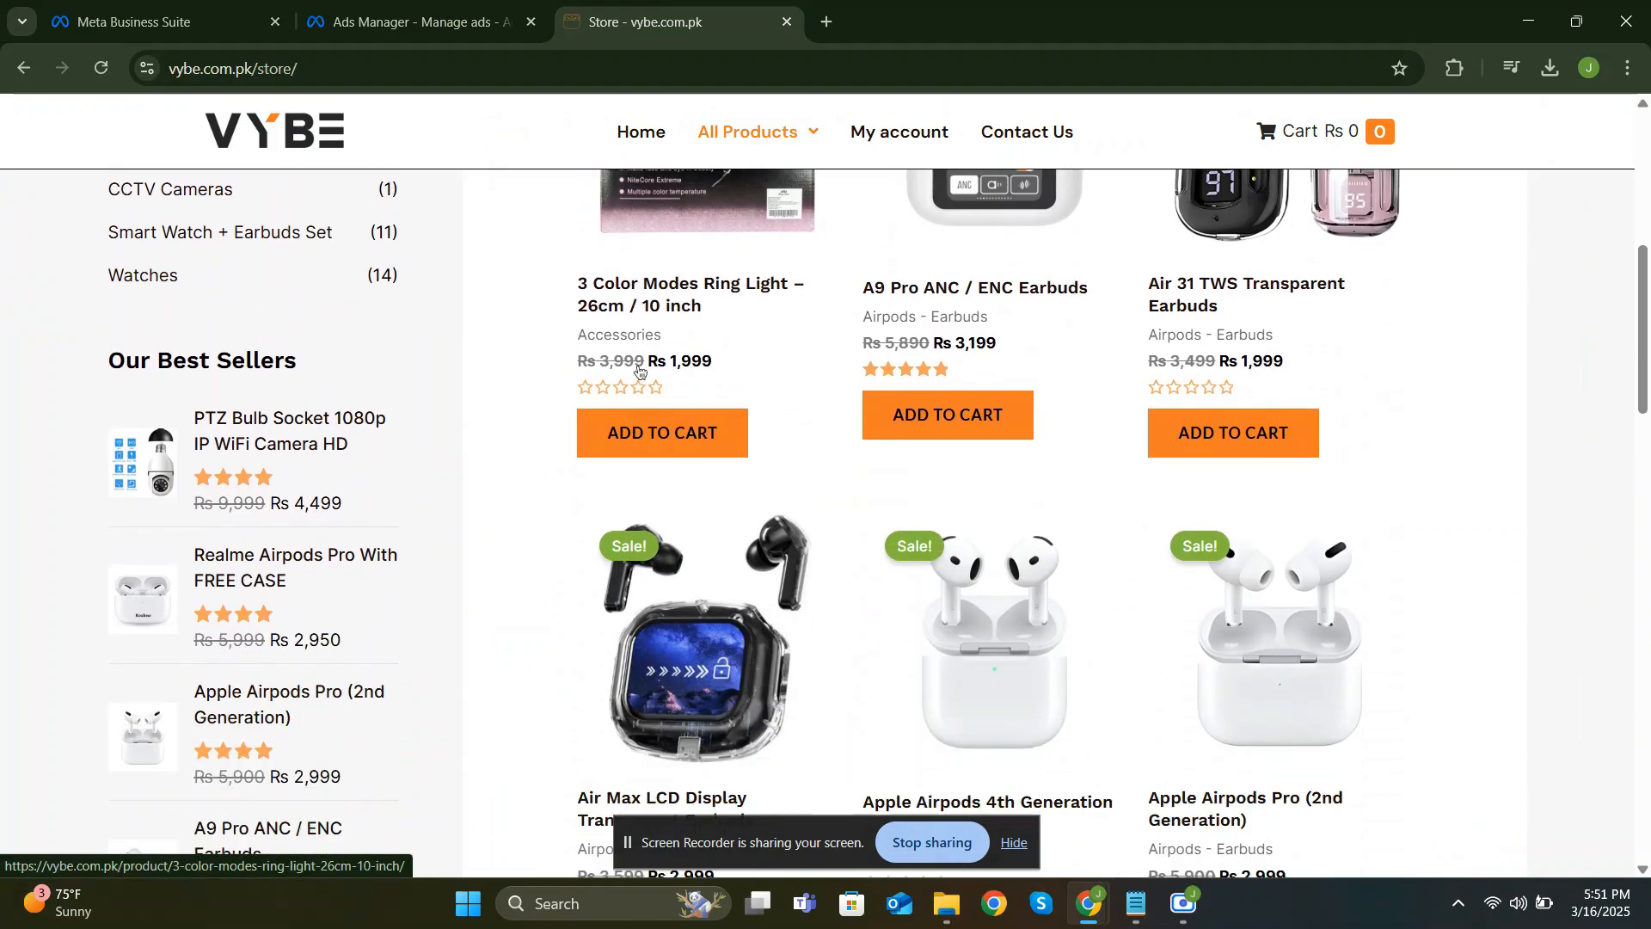
scroll(638, 370, down, 3)
click(378, 70)
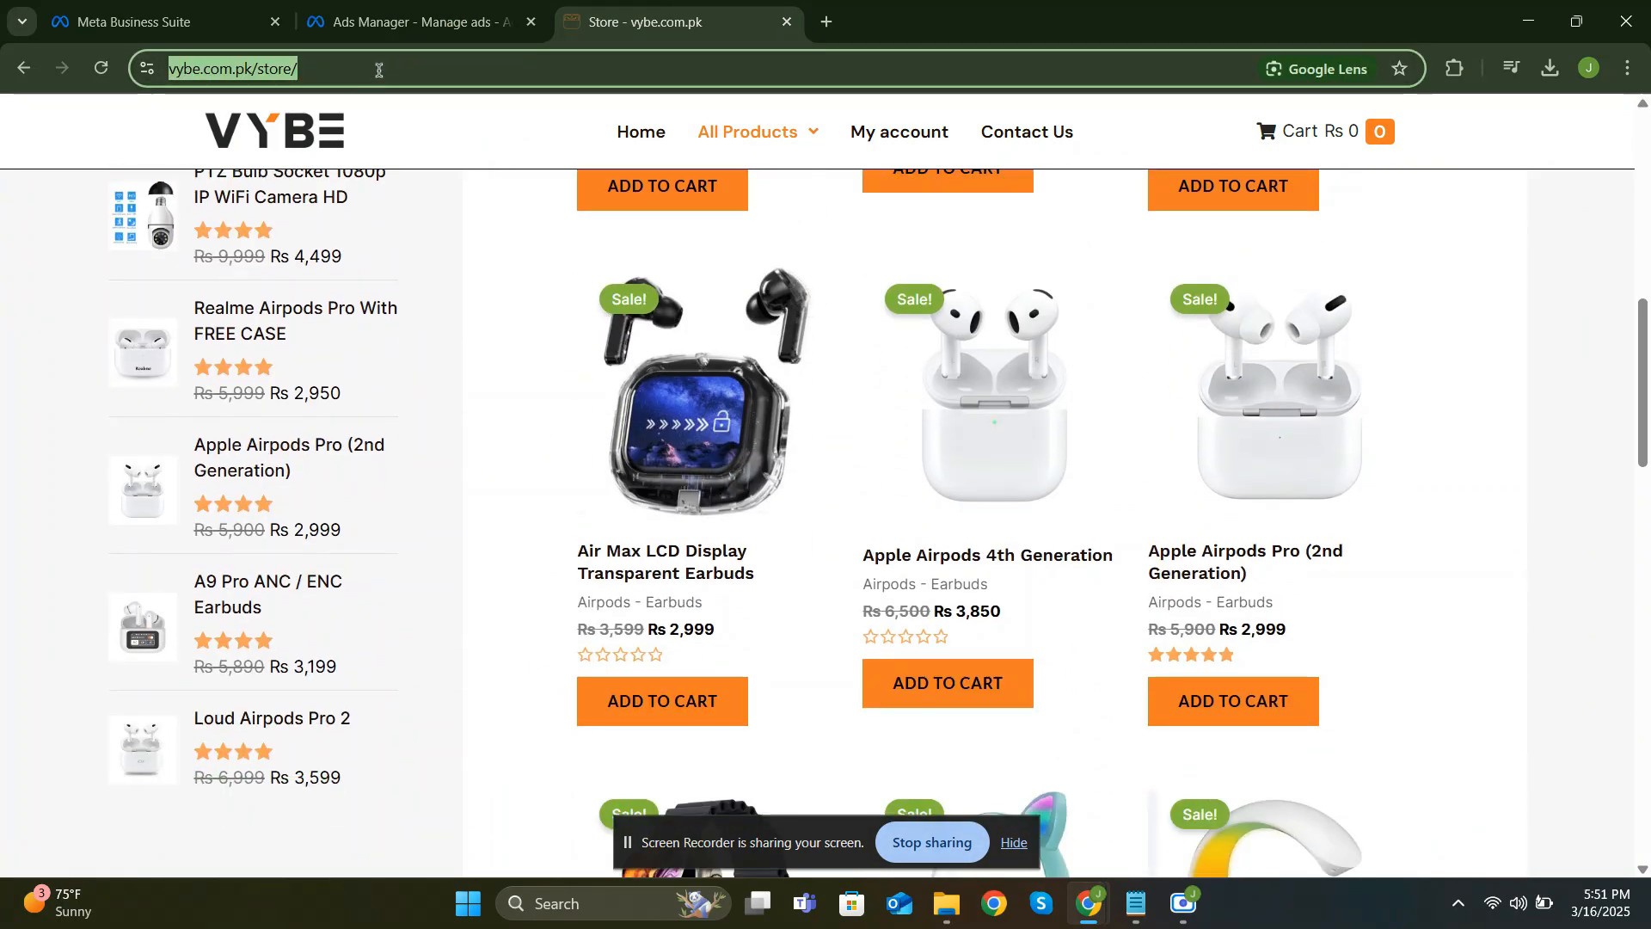
right_click(265, 74)
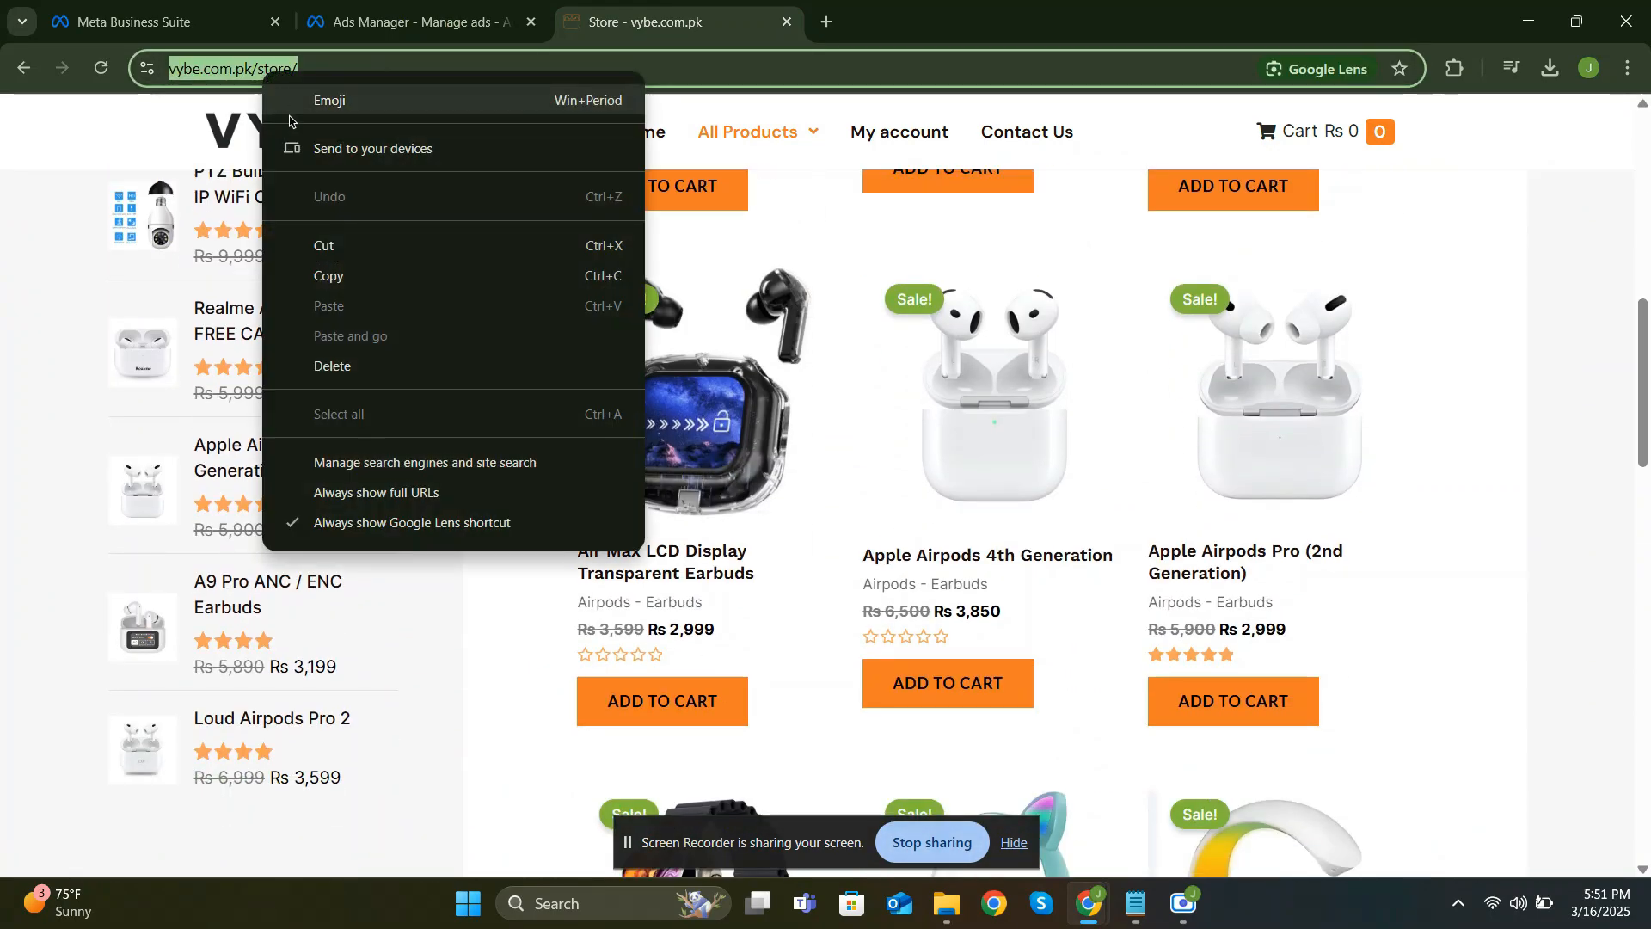
click(363, 274)
click(413, 21)
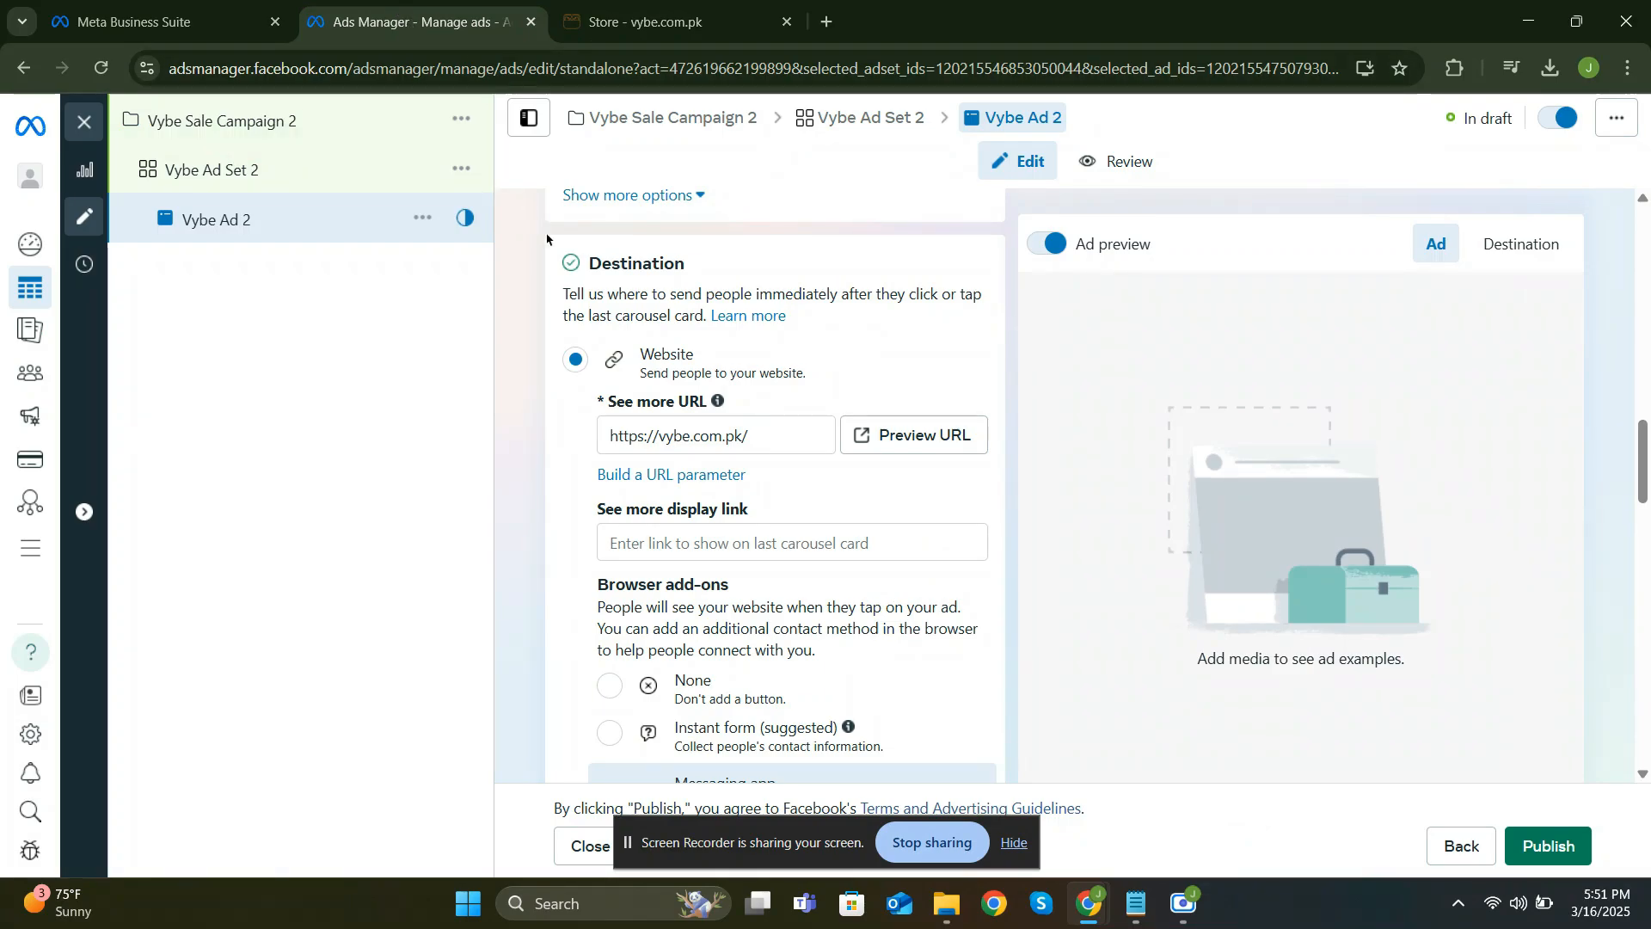
drag(749, 436, 607, 436)
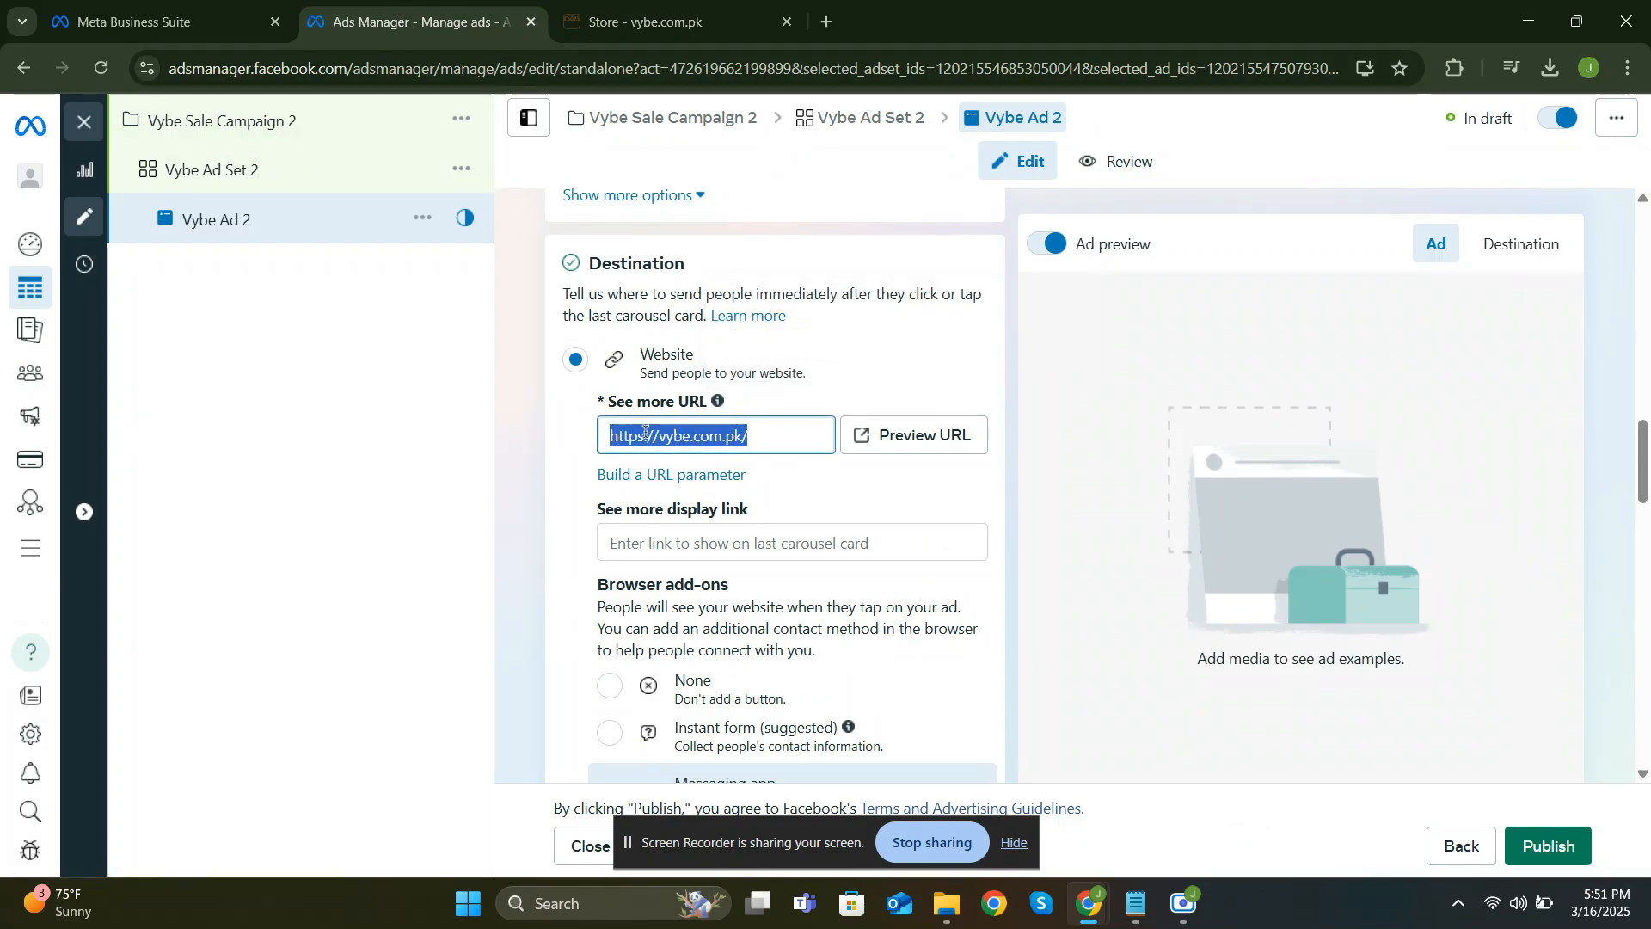
right_click(644, 433)
click(762, 414)
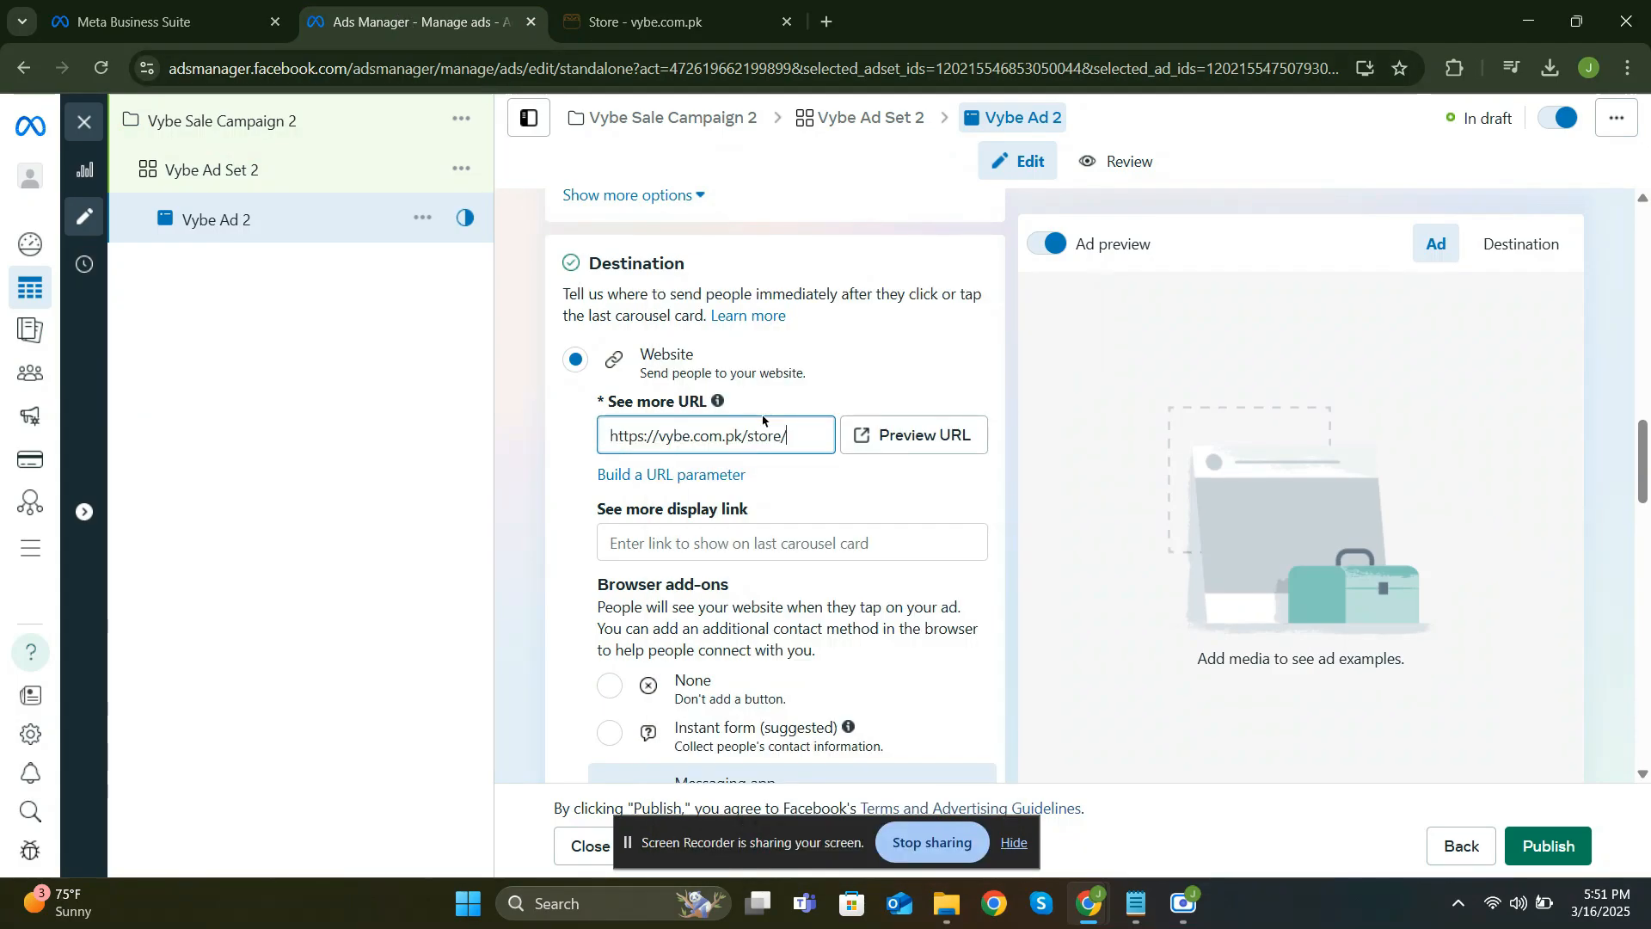
click(692, 546)
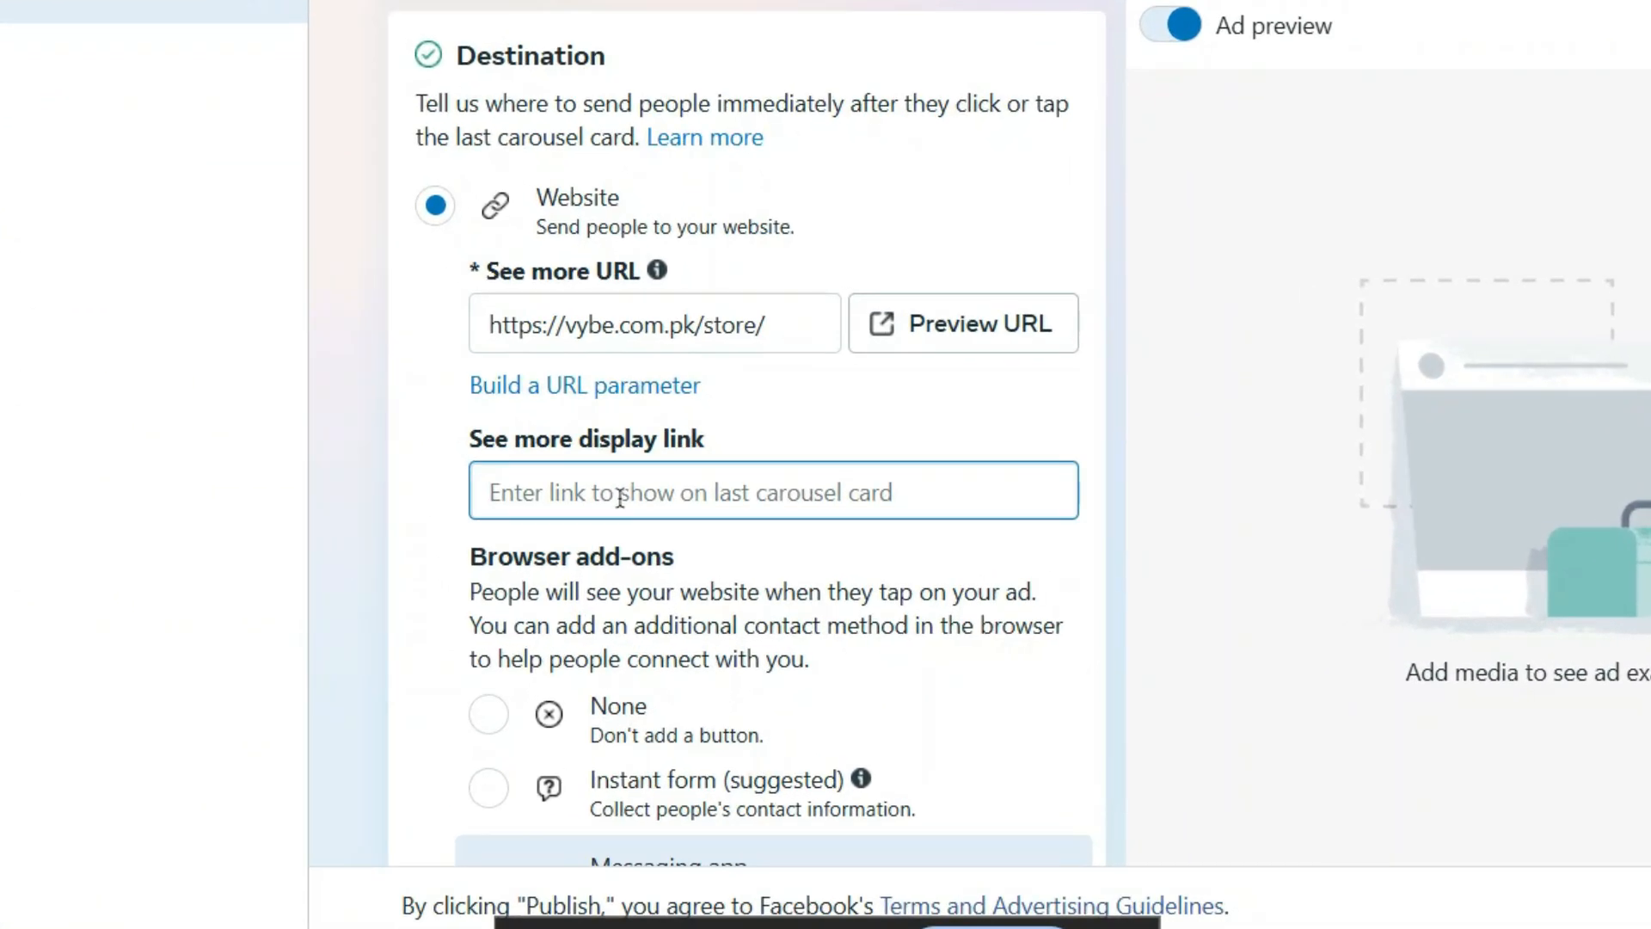
key(ctrl+v)
click(356, 466)
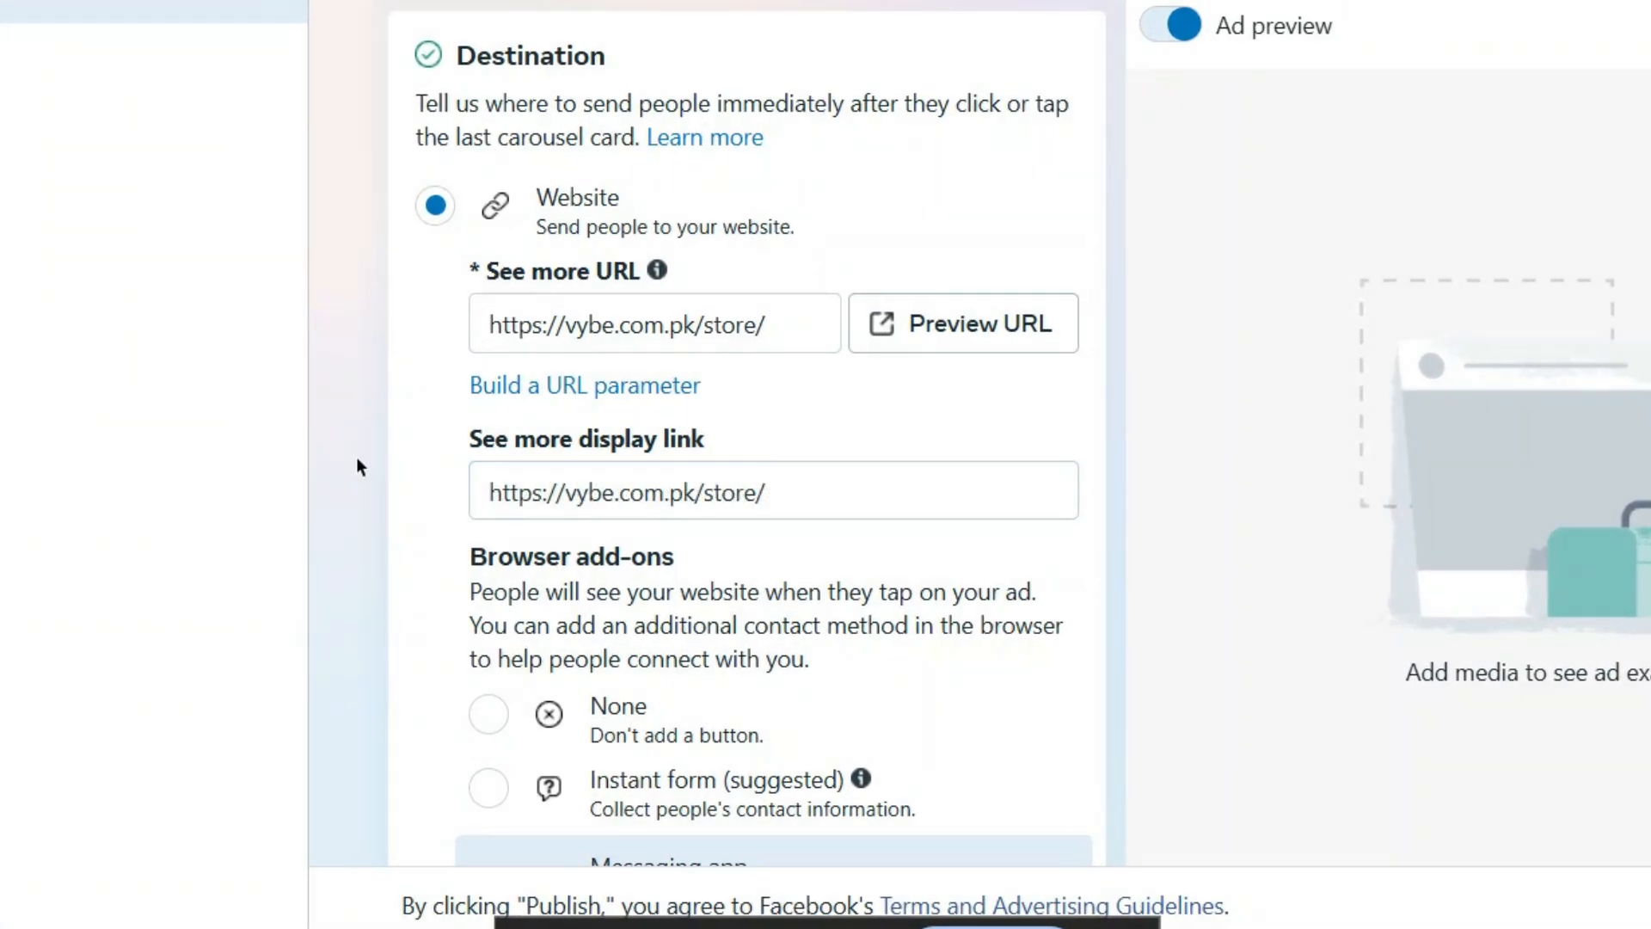
Add an image card to the carousel using the recommended picture Bulb-Holder-Camera-Gallery-Image.png
scroll(356, 466, down, 5)
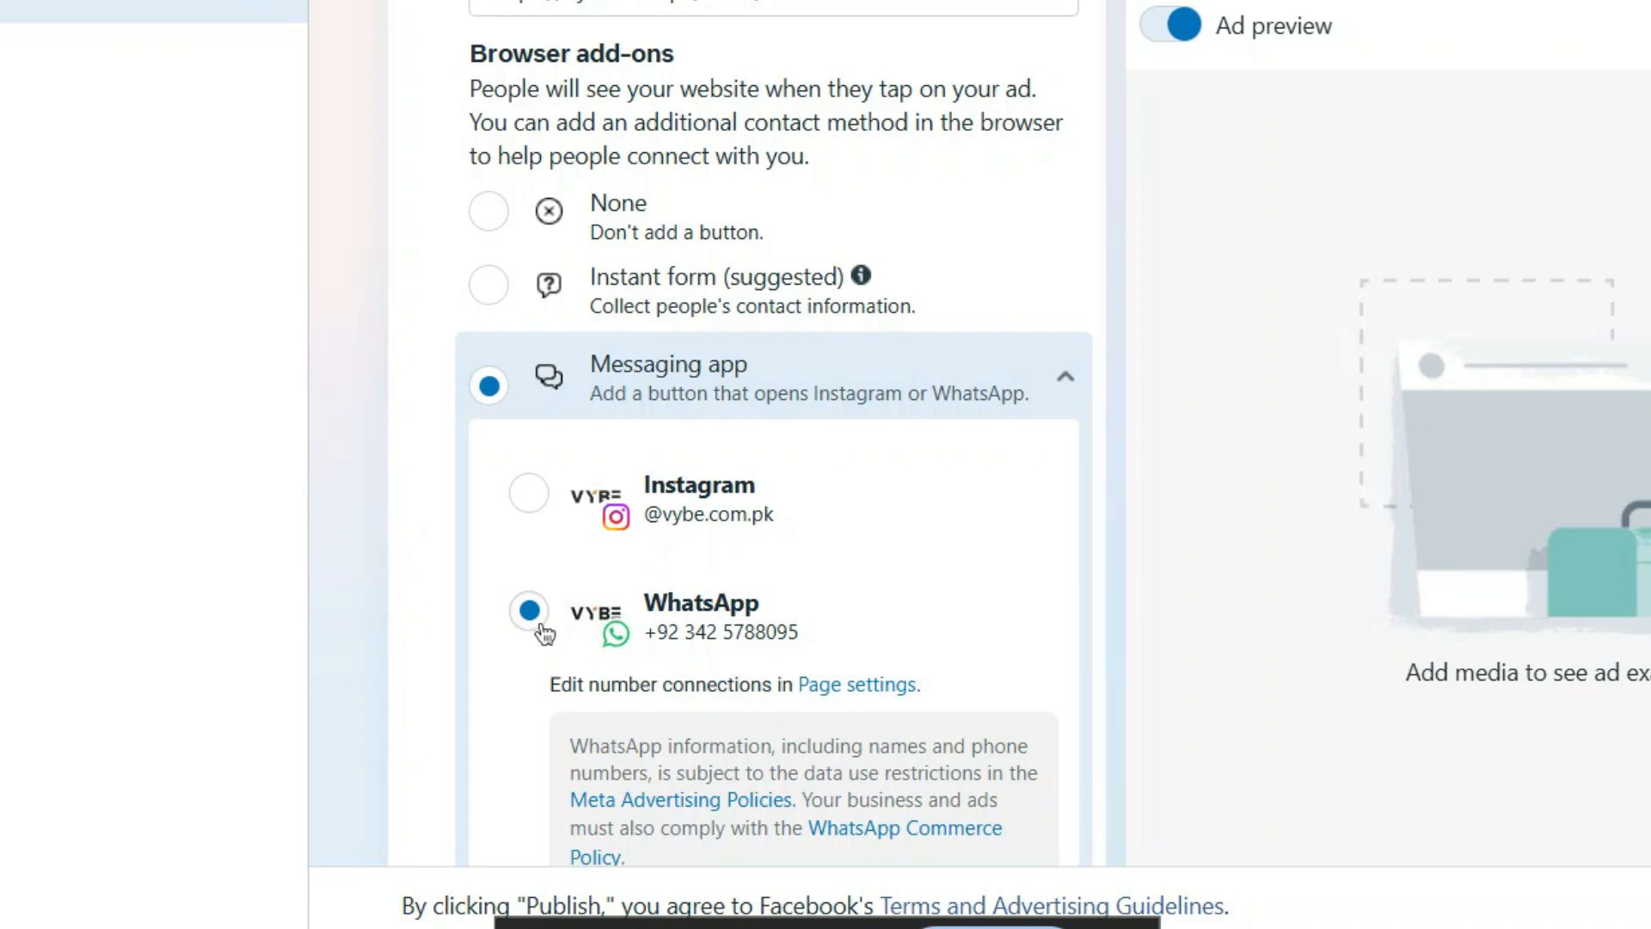
scroll(420, 637, down, 10)
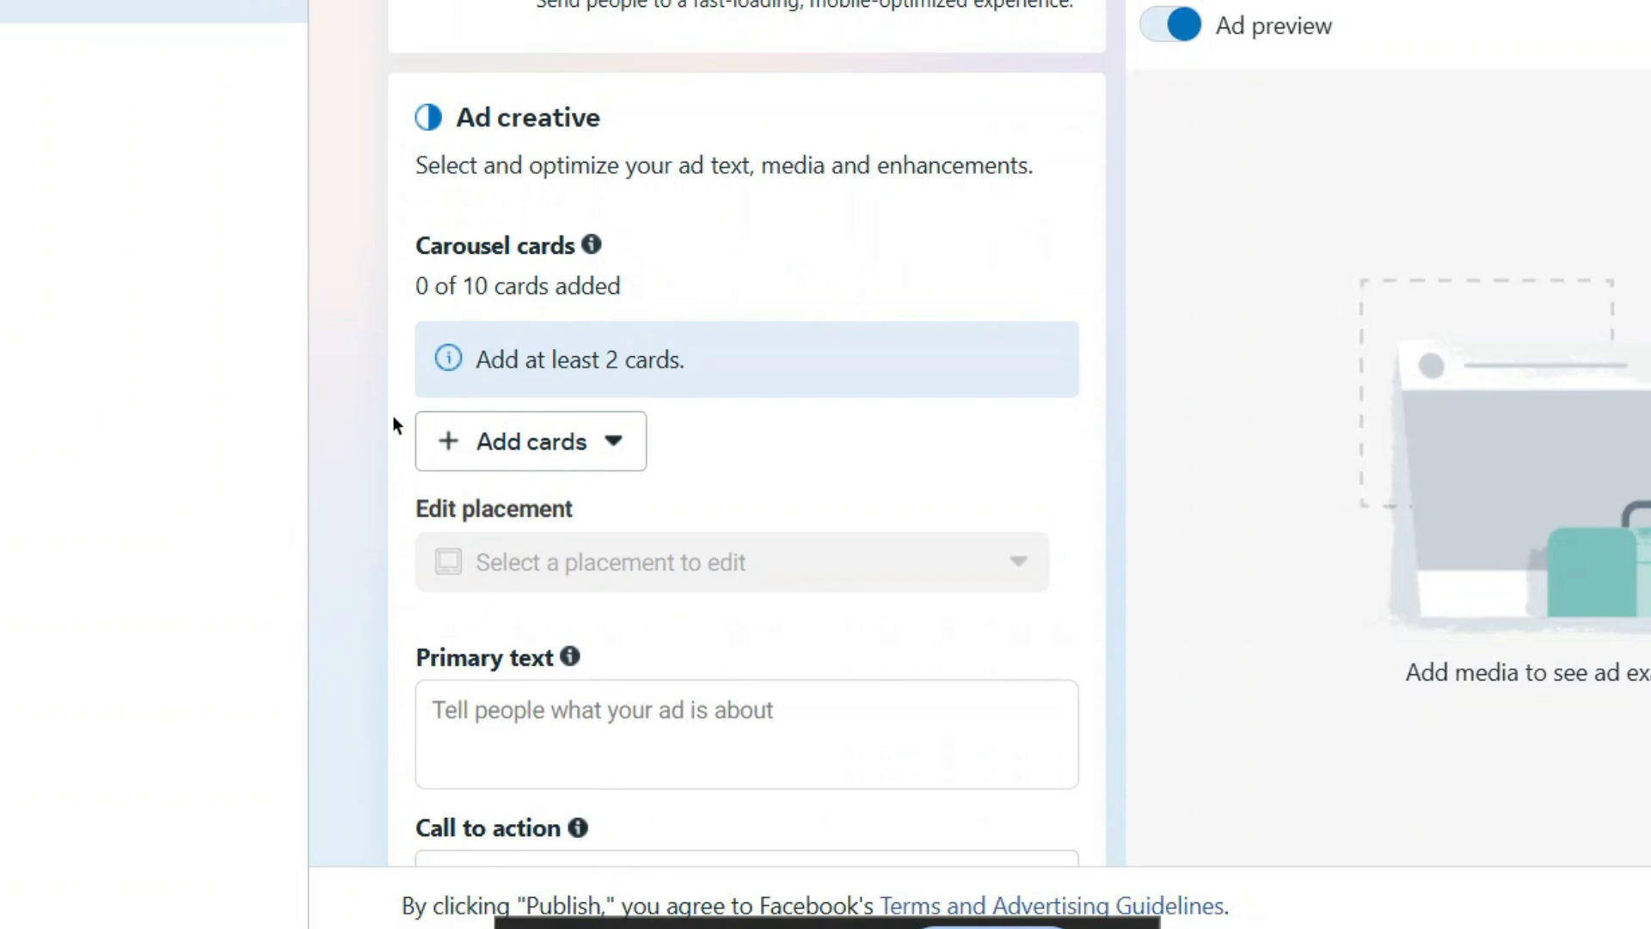
click(536, 454)
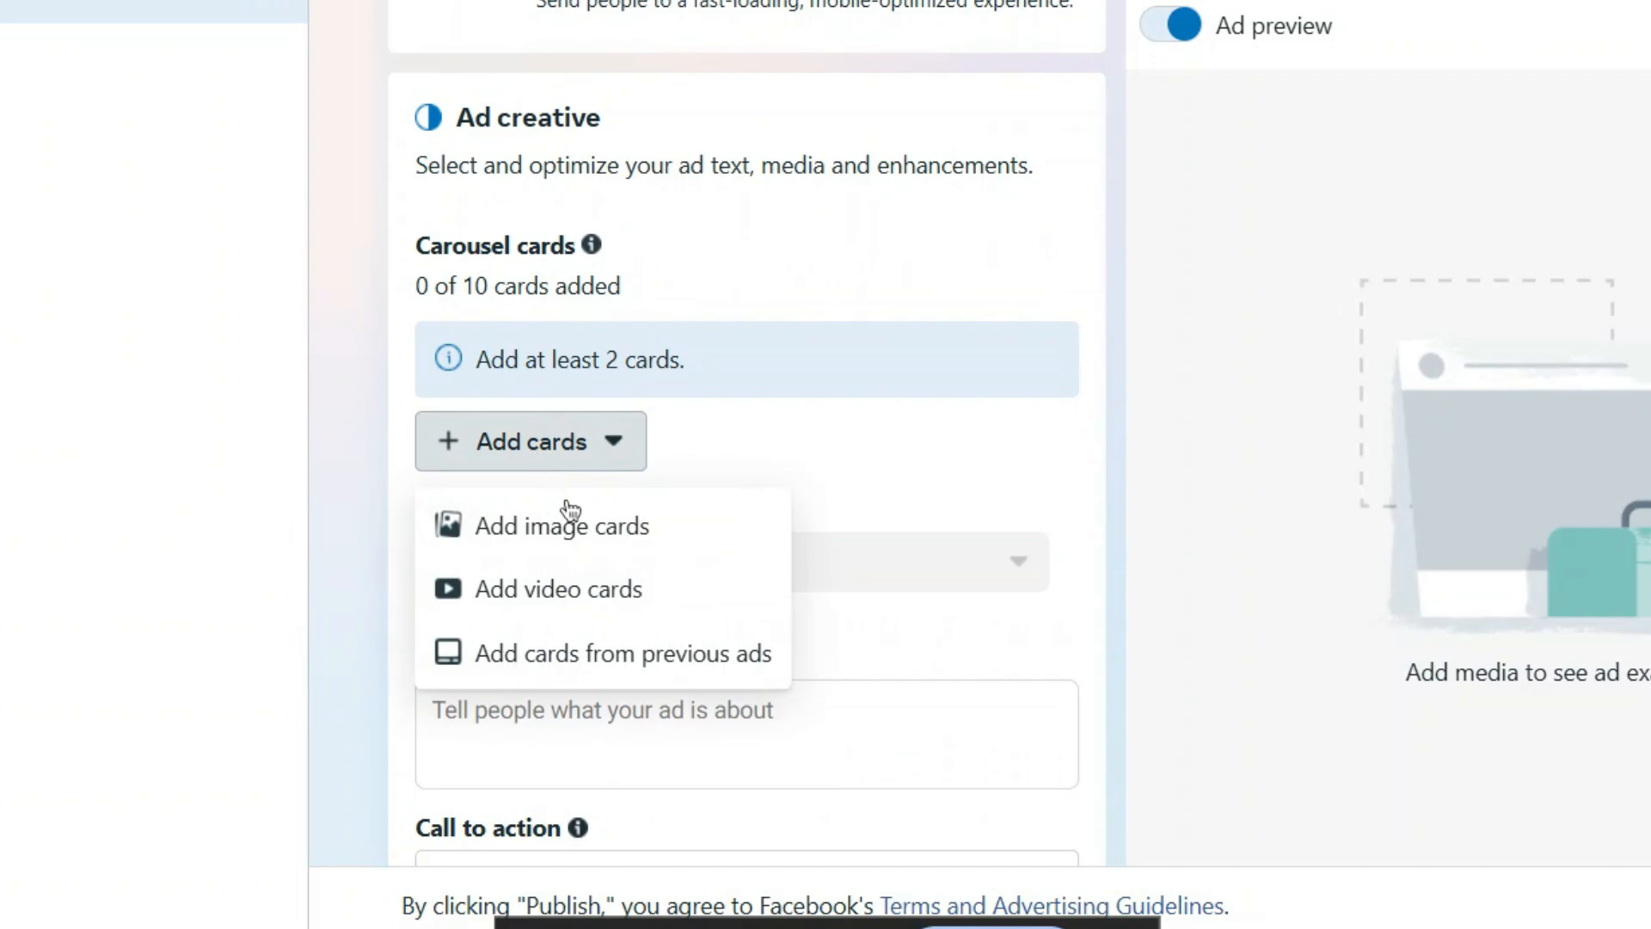
click(578, 532)
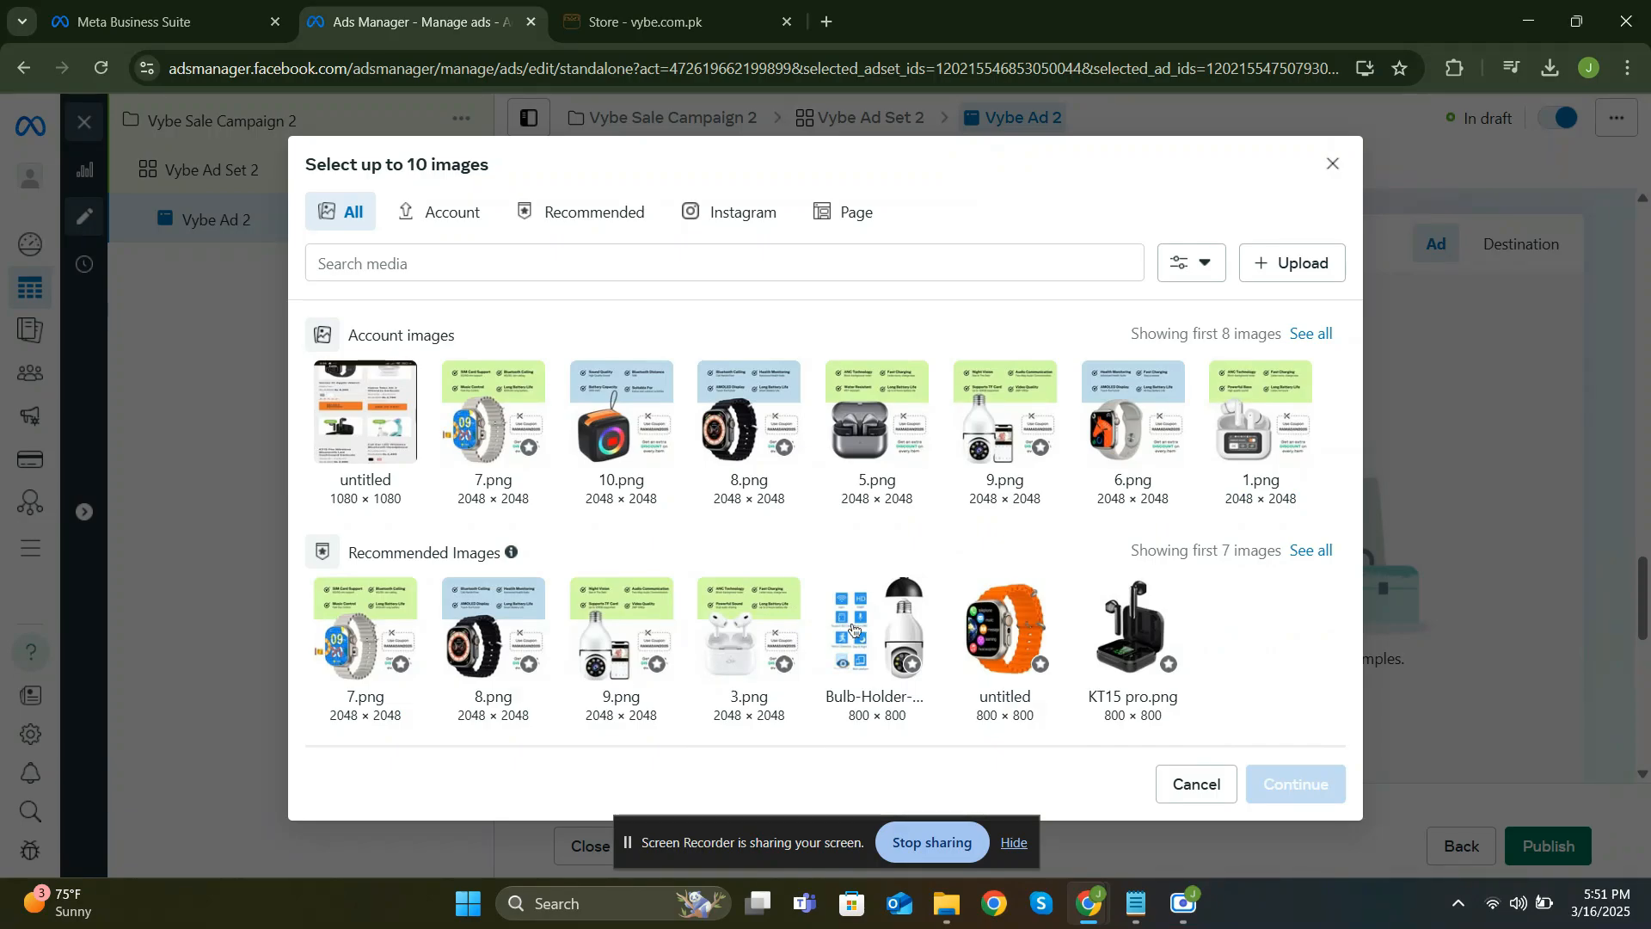
click(842, 658)
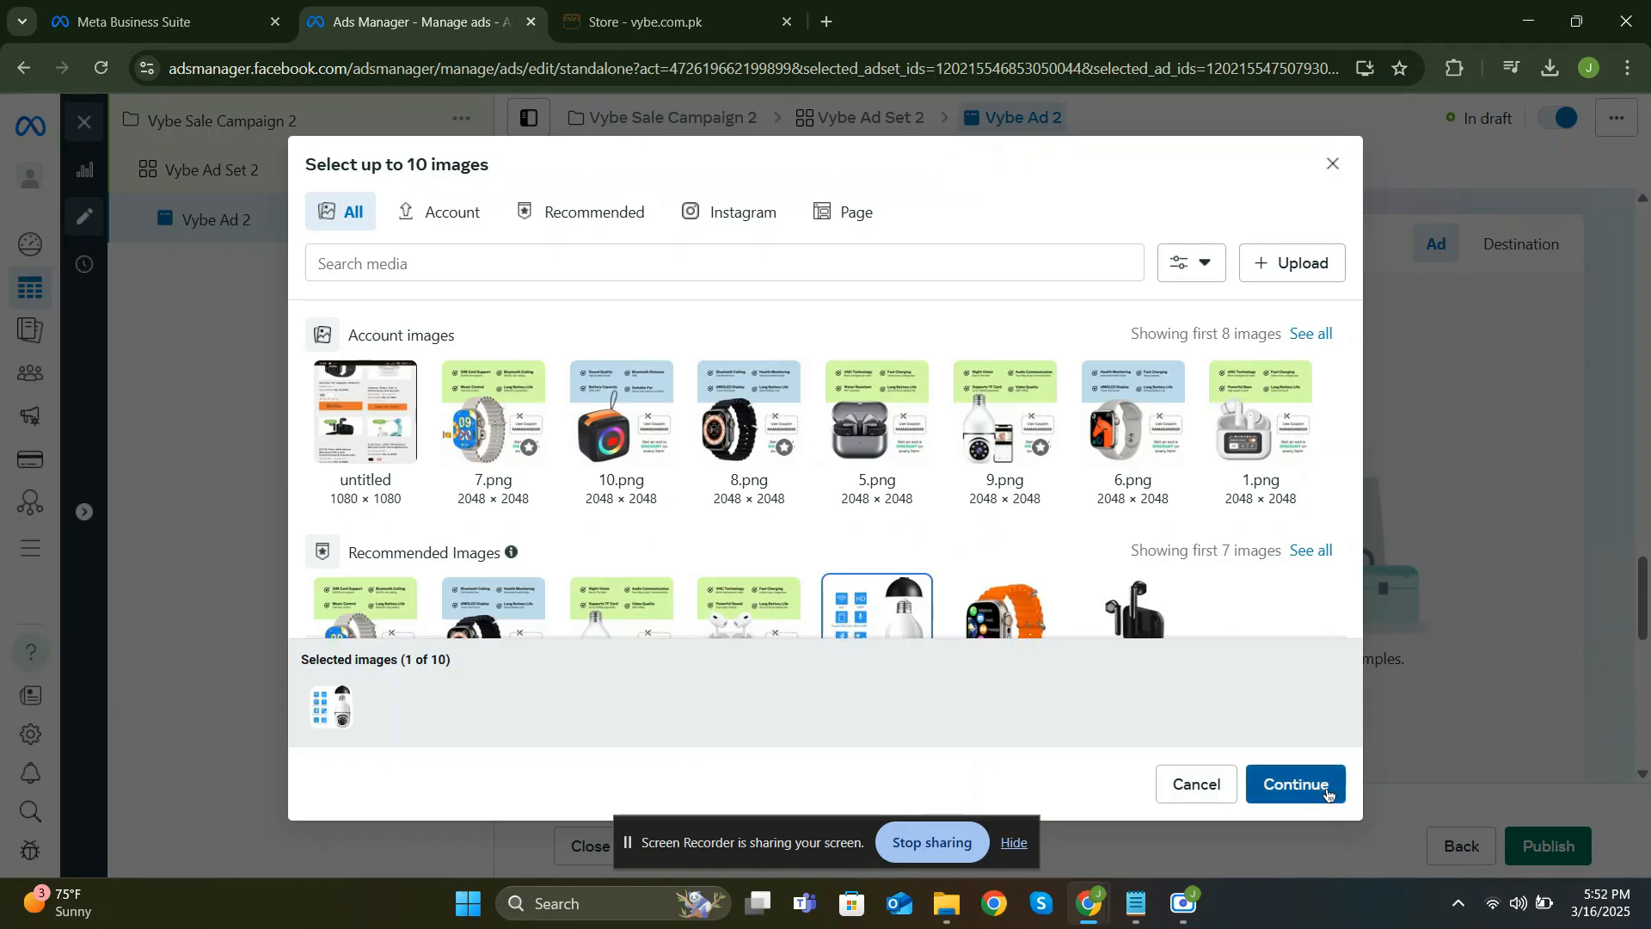
click(1327, 793)
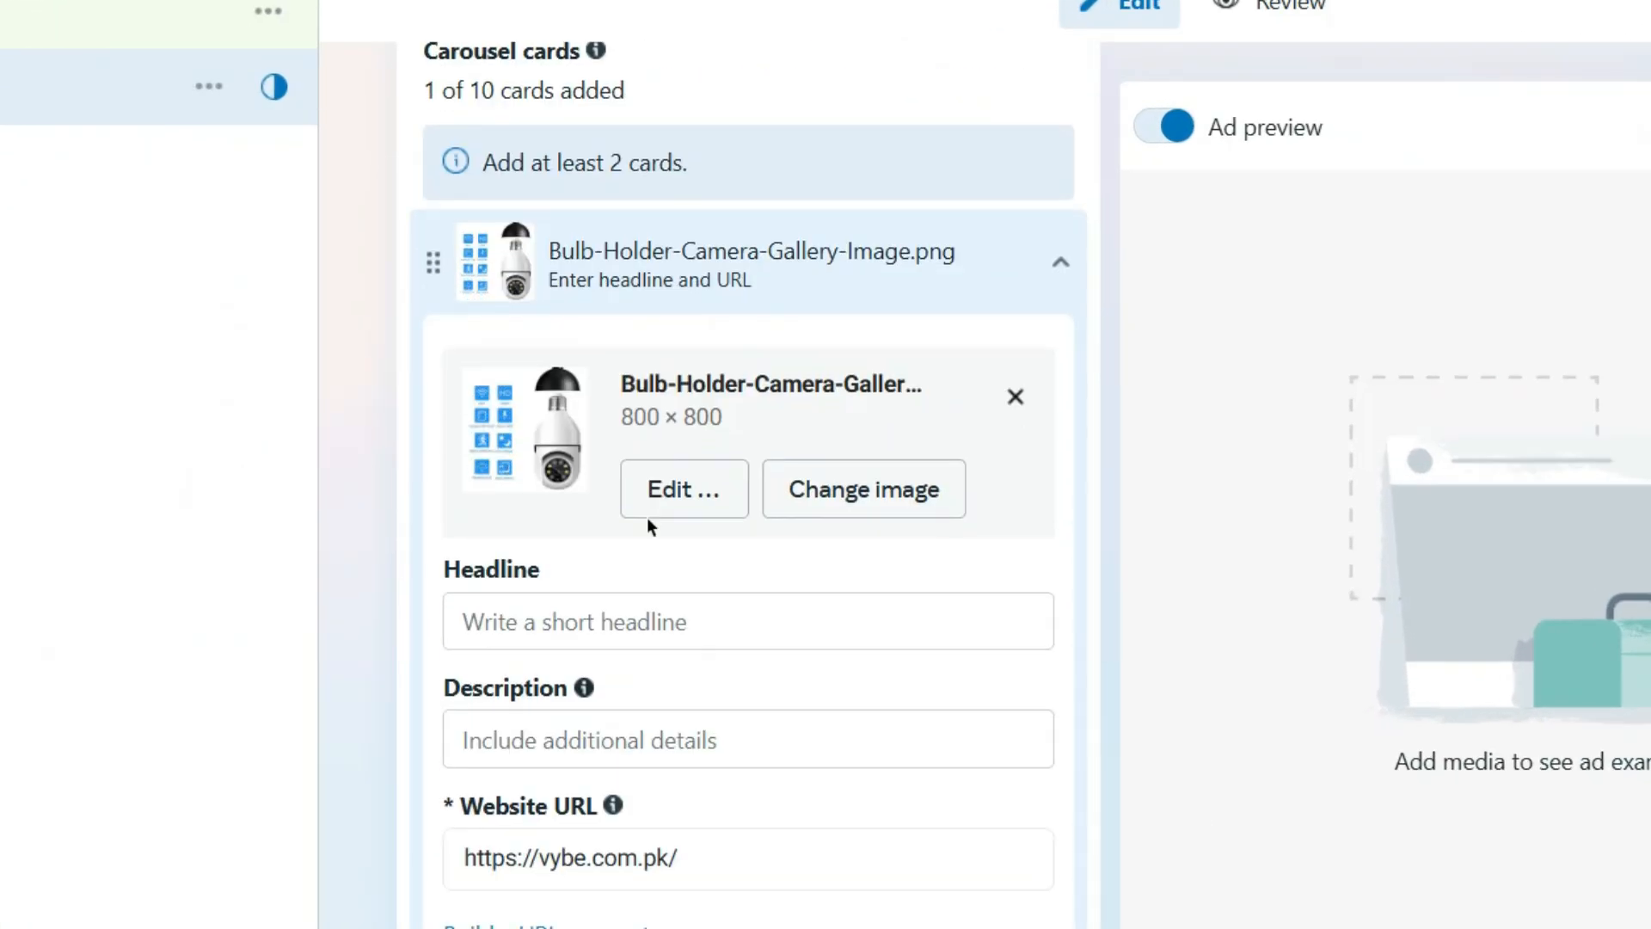
Search the Vybe store for camera, open the PTZ Bulb Socket 1080p IP WiFi Camera HD page and copy "PTZ Bulb Socket" from its title
scroll(648, 519, down, 1)
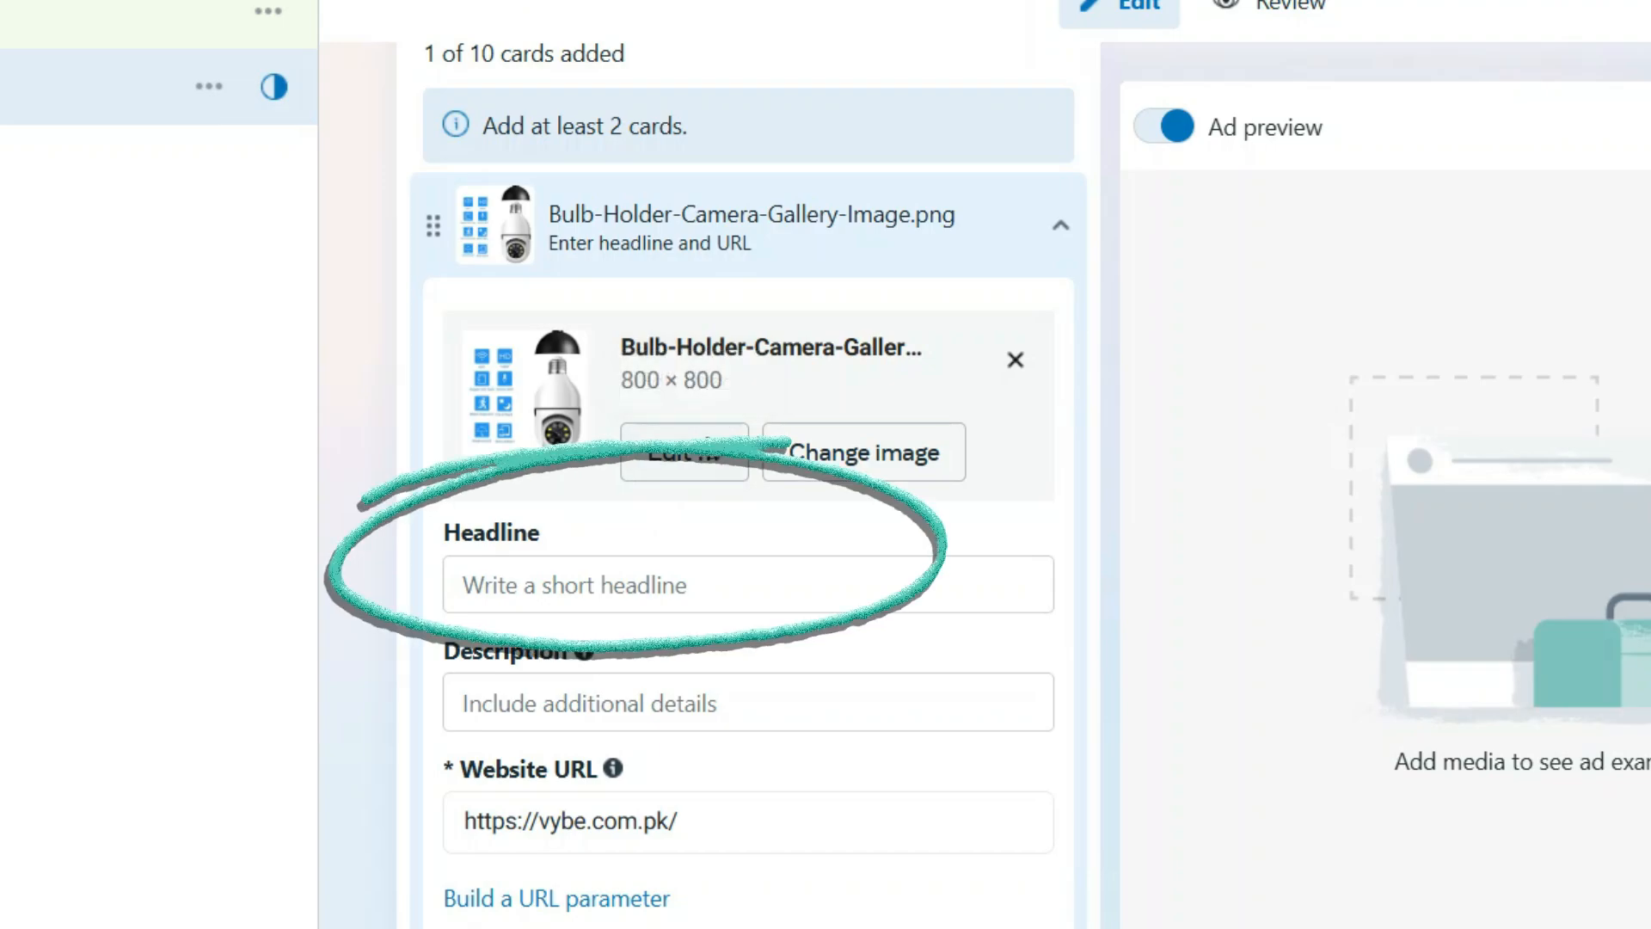
click(590, 585)
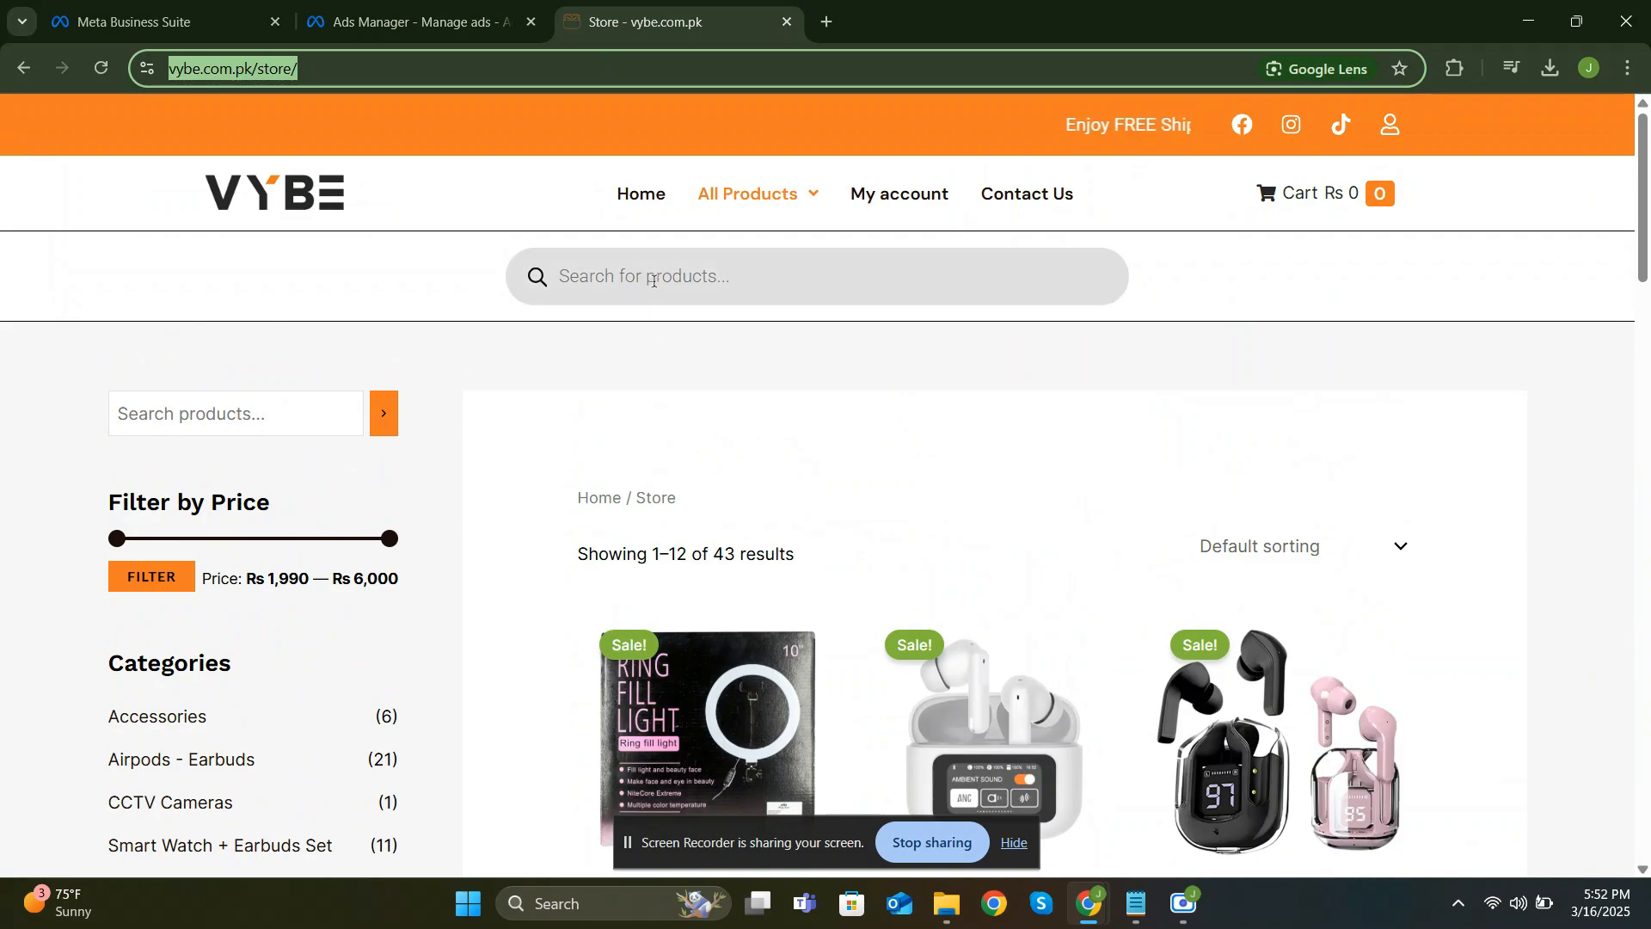
click(654, 280)
text(camera)
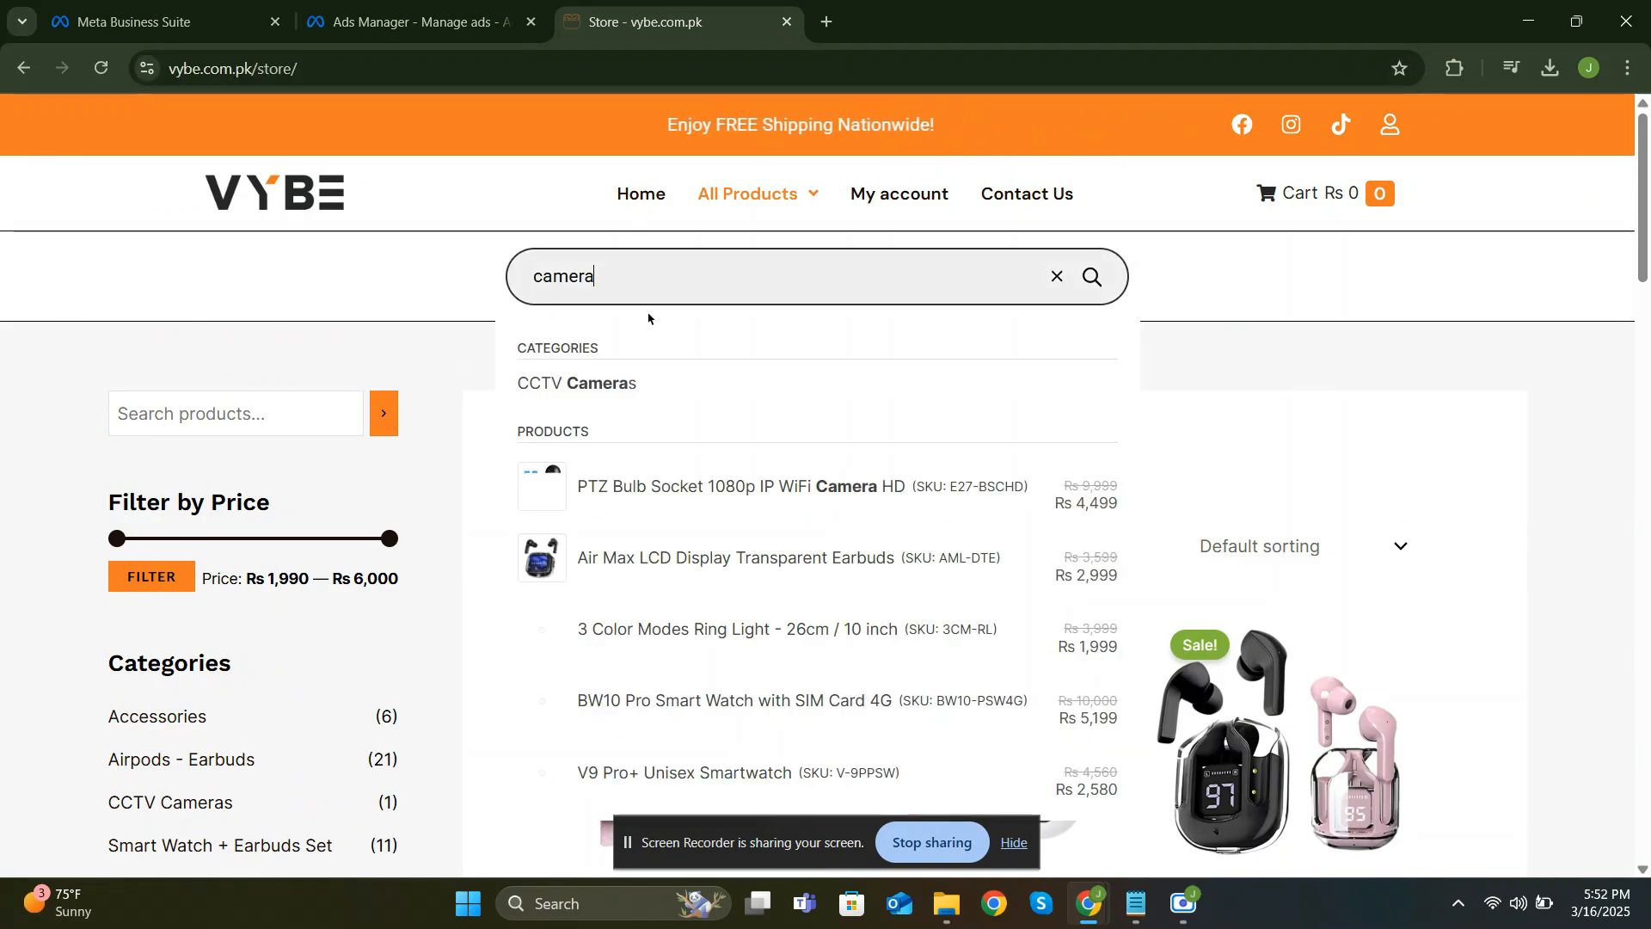
click(602, 487)
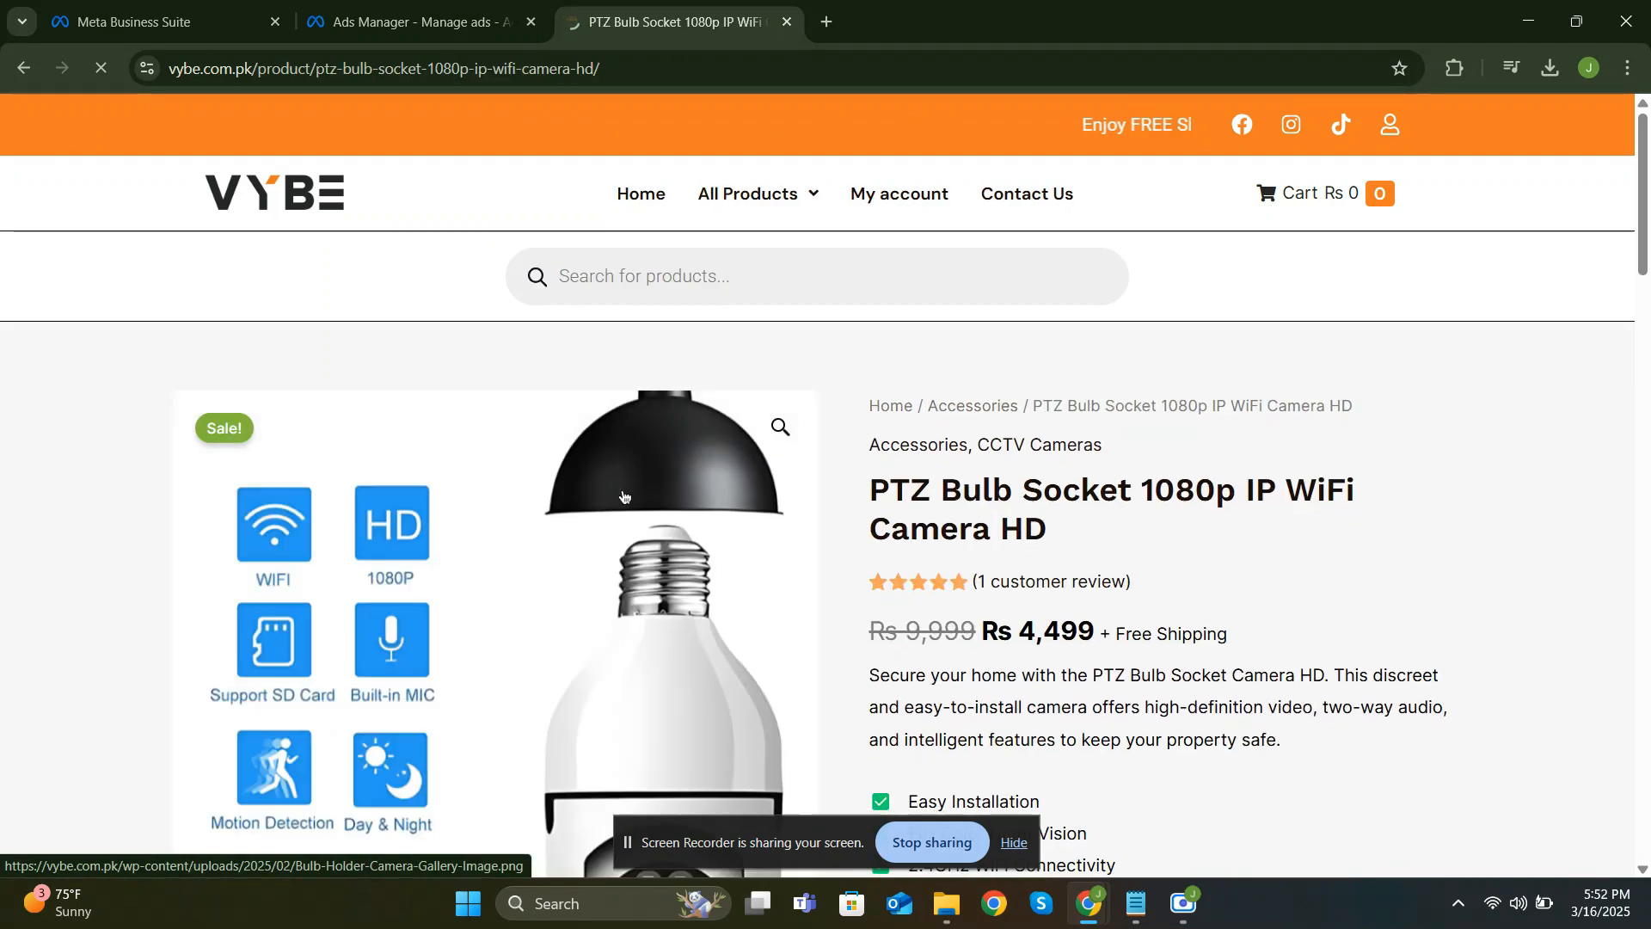
drag(870, 490, 1134, 483)
key(ctrl+c)
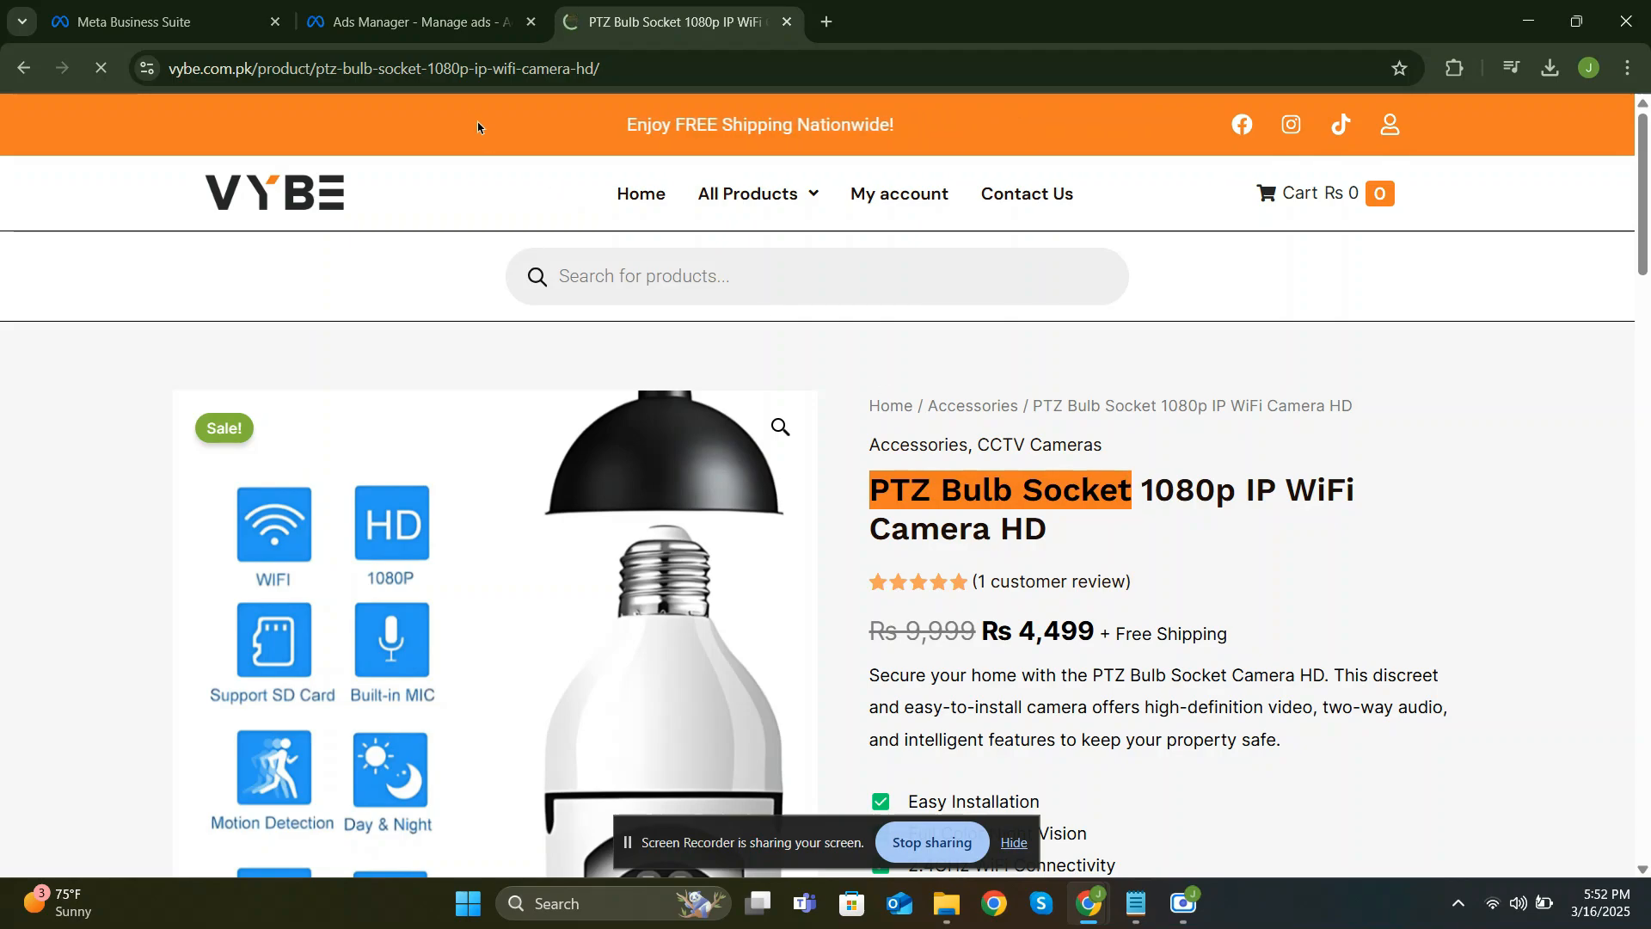
Return to Ads Manager and set the image card's headline to "PTZ Bulb Socket Camera"
click(465, 21)
right_click(696, 547)
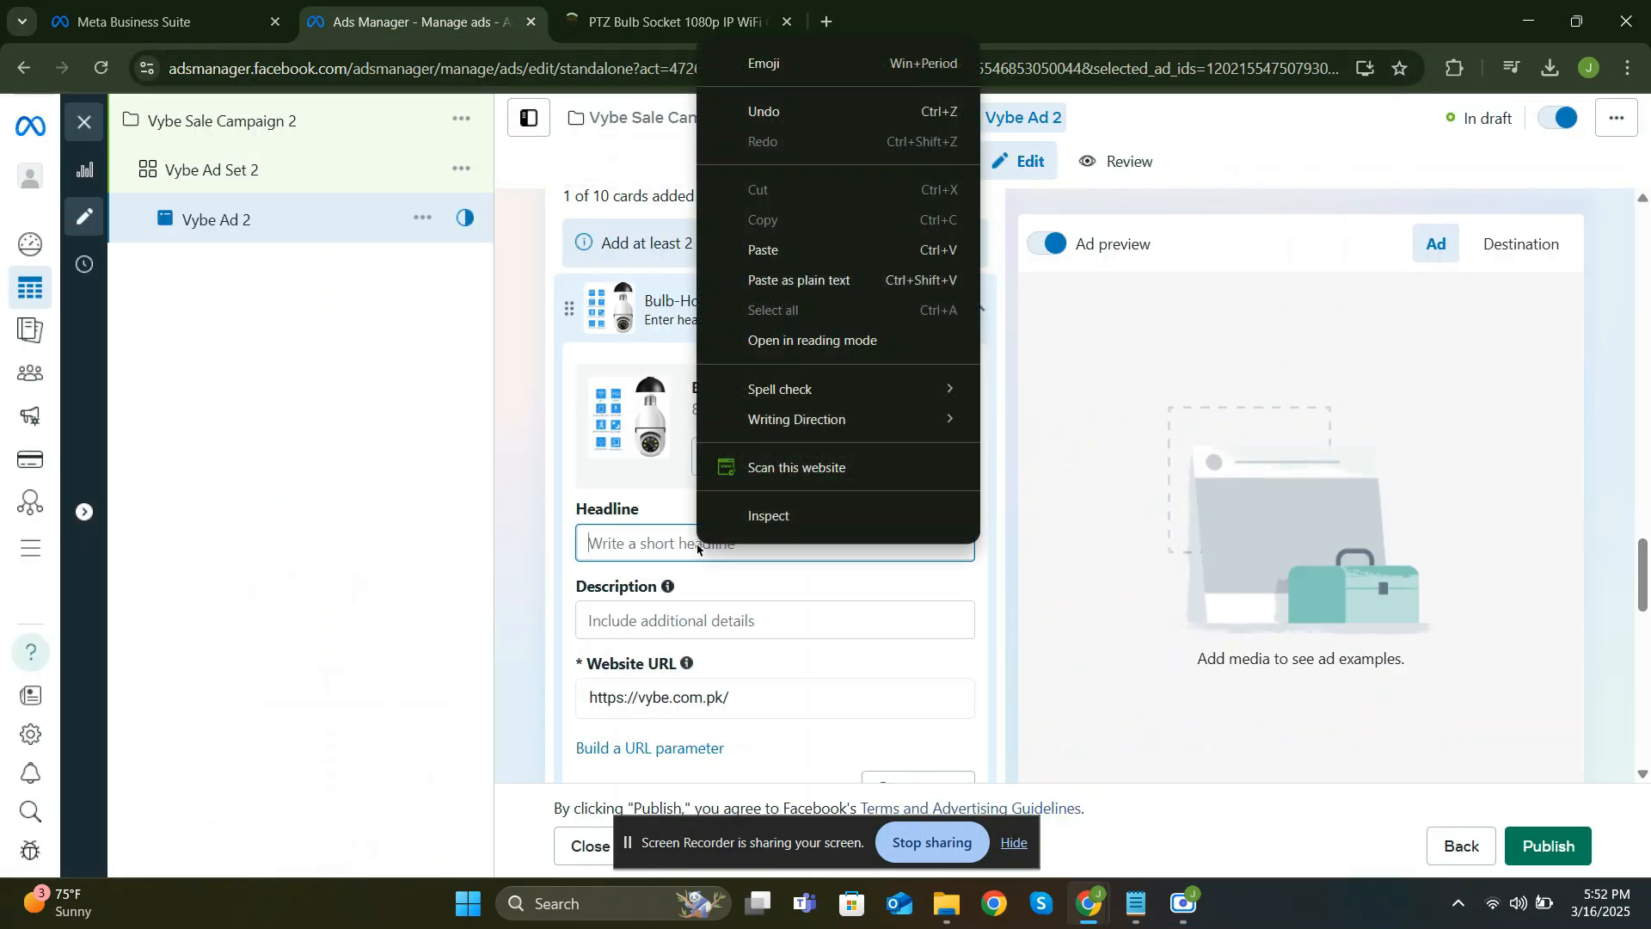
click(778, 250)
text(C)
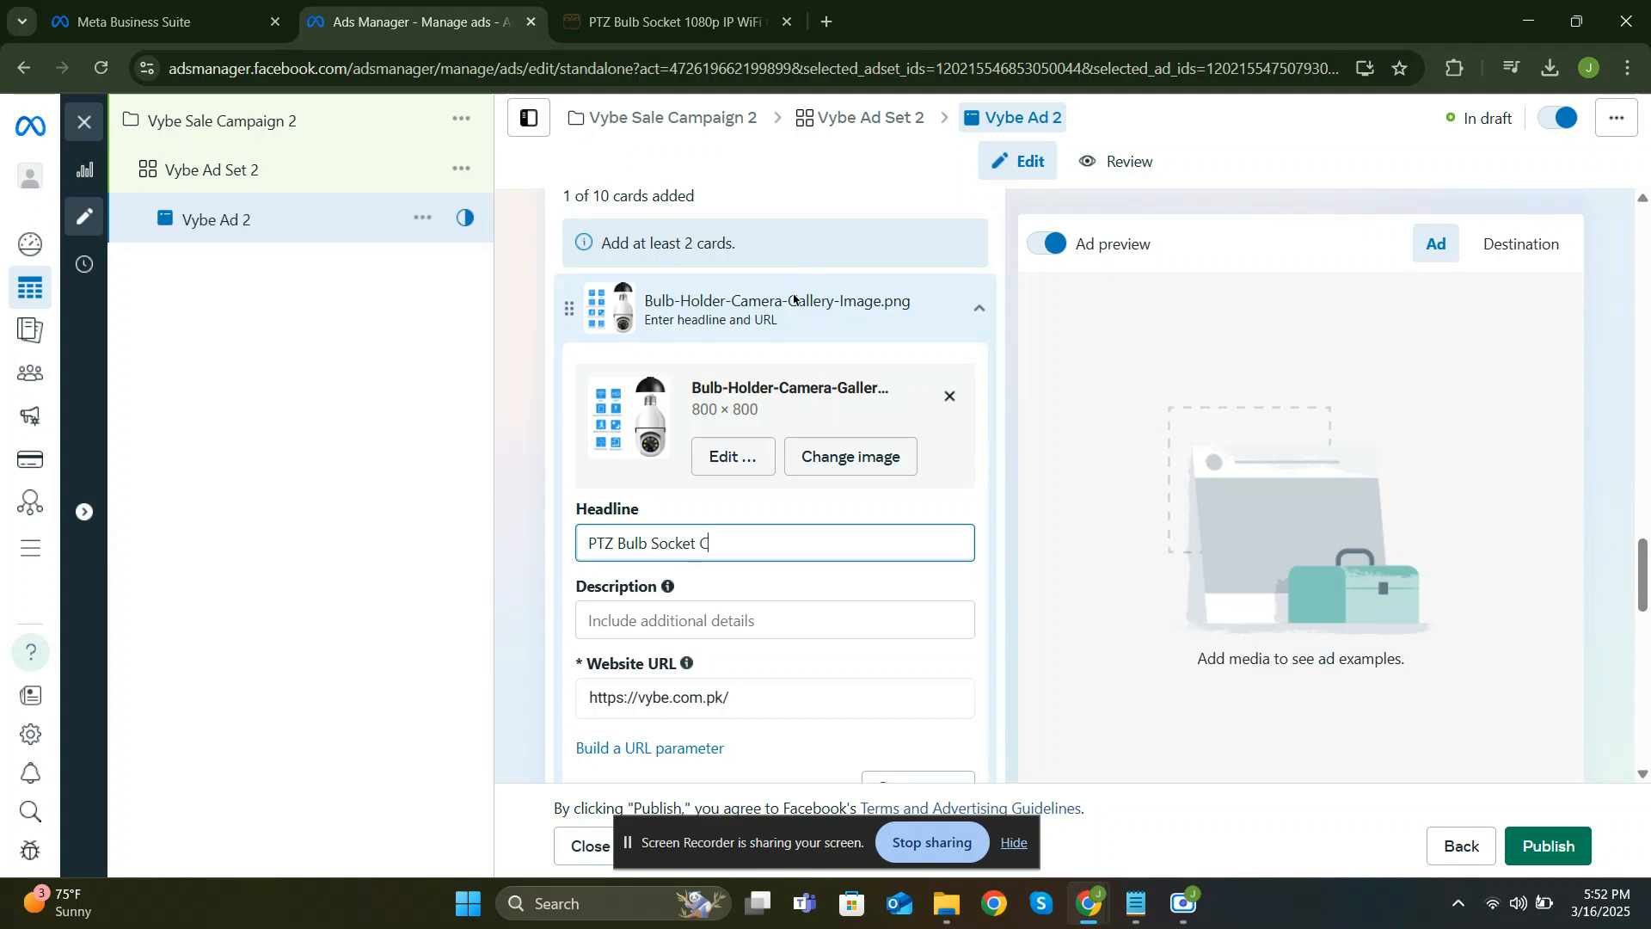
text(amera)
Look up the camera's sale price on its store page and enter 4499 as the card's description in Ads Manager
scroll(794, 301, down, 1)
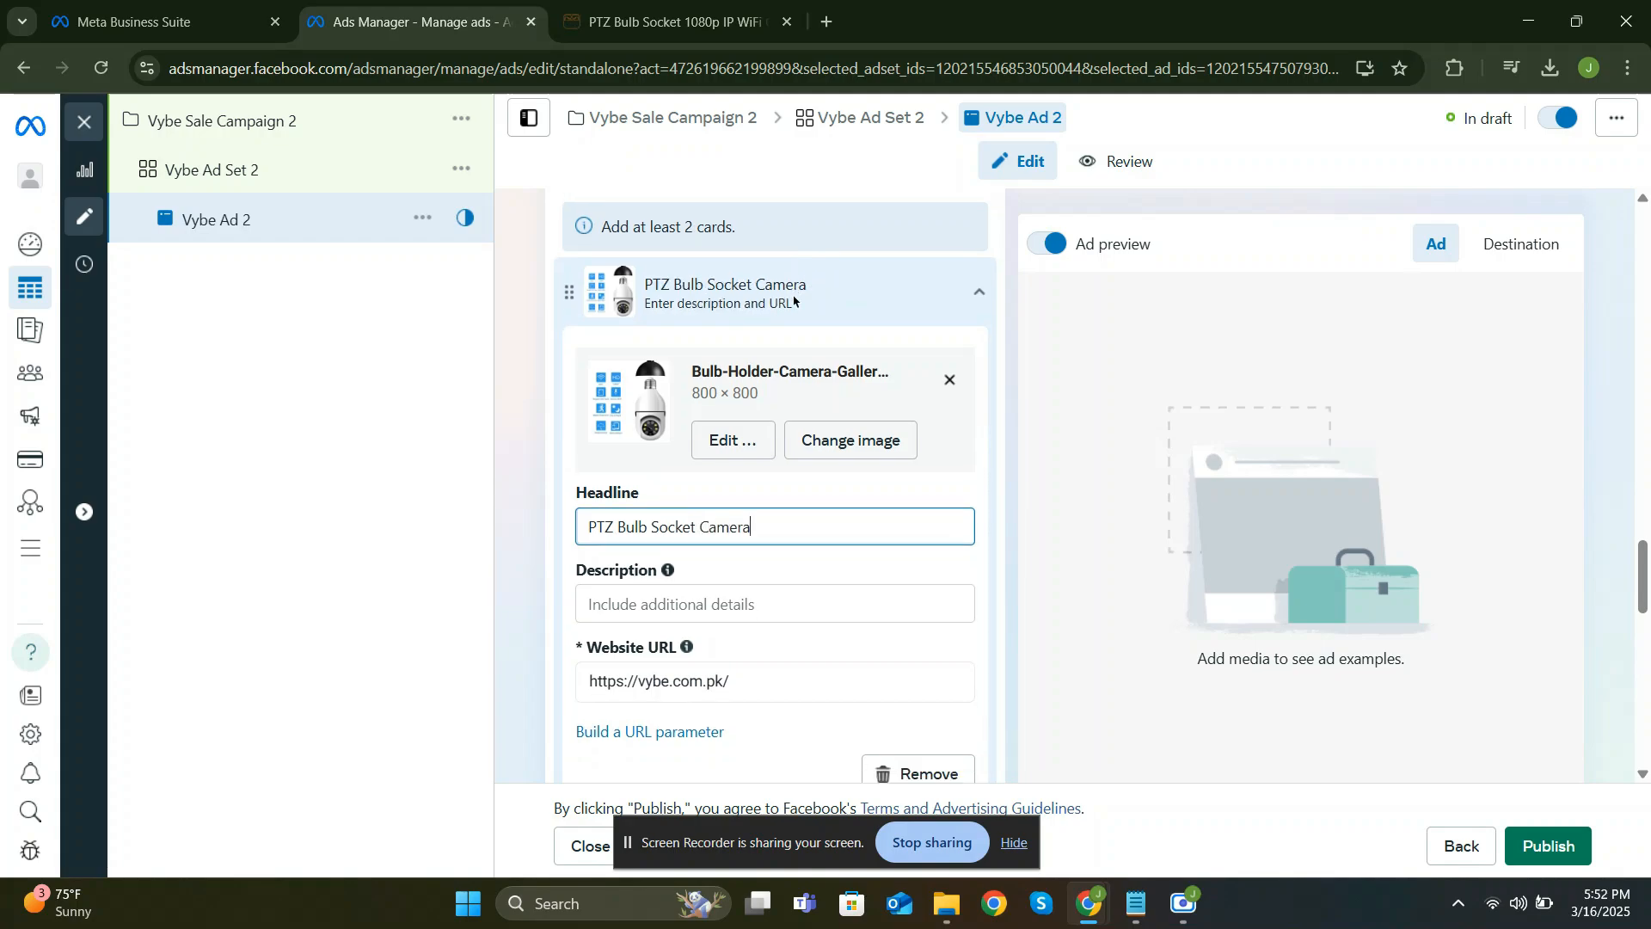
click(753, 509)
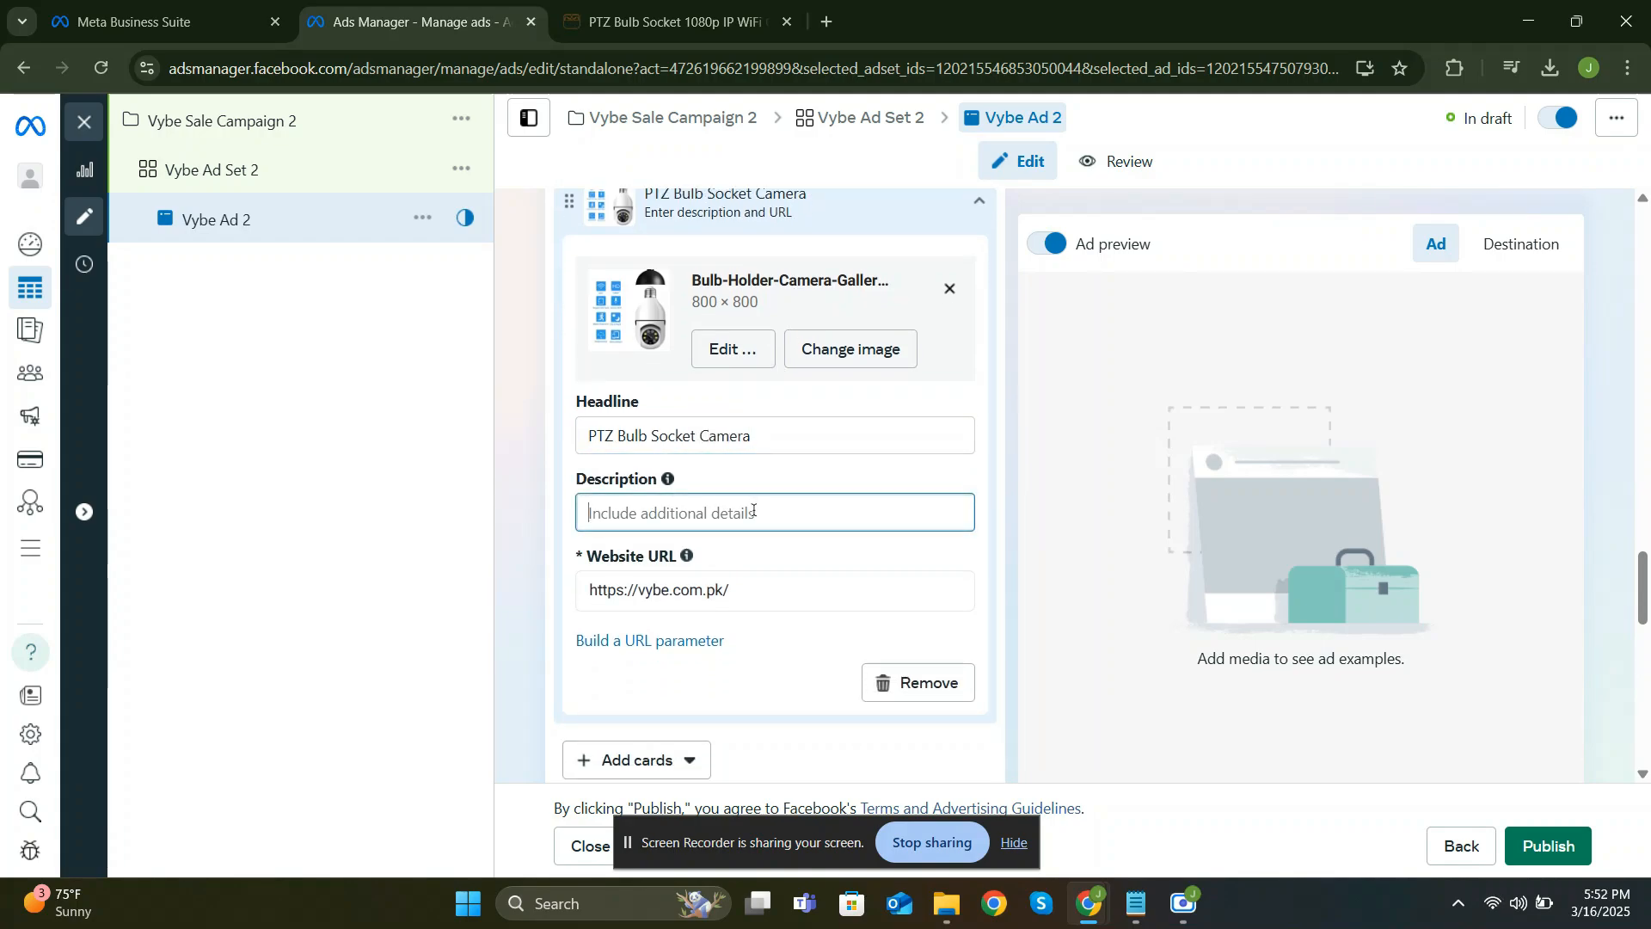
click(663, 21)
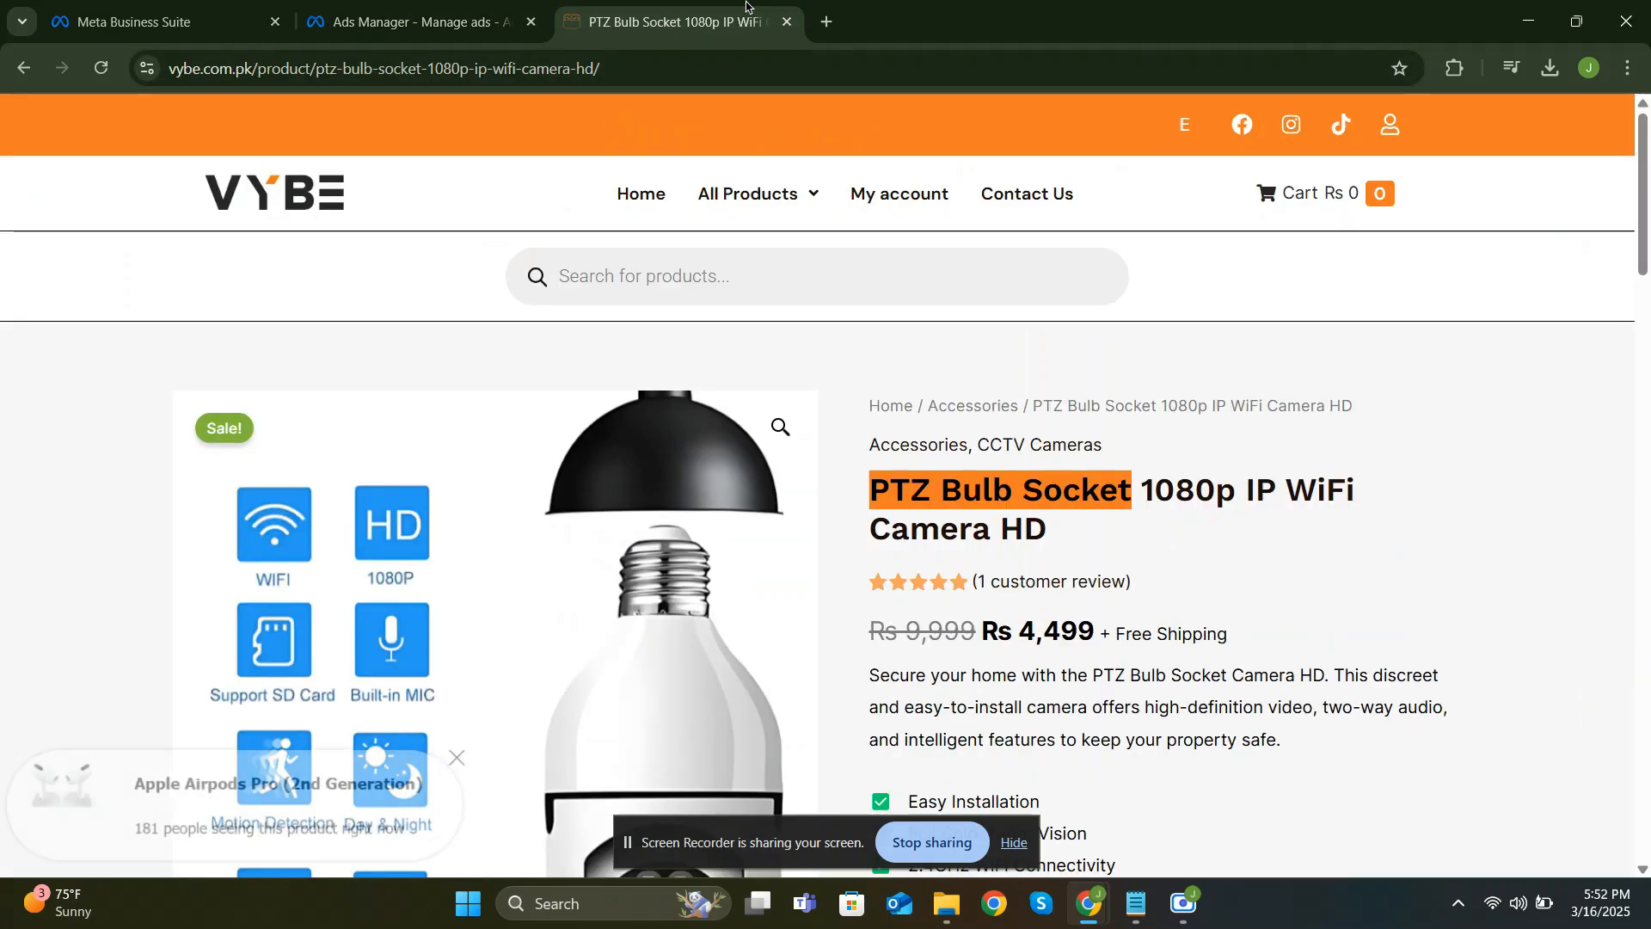
mouse_move(1078, 636)
mouse_down()
mouse_move(1032, 636)
mouse_move(1091, 639)
mouse_up()
click(1089, 638)
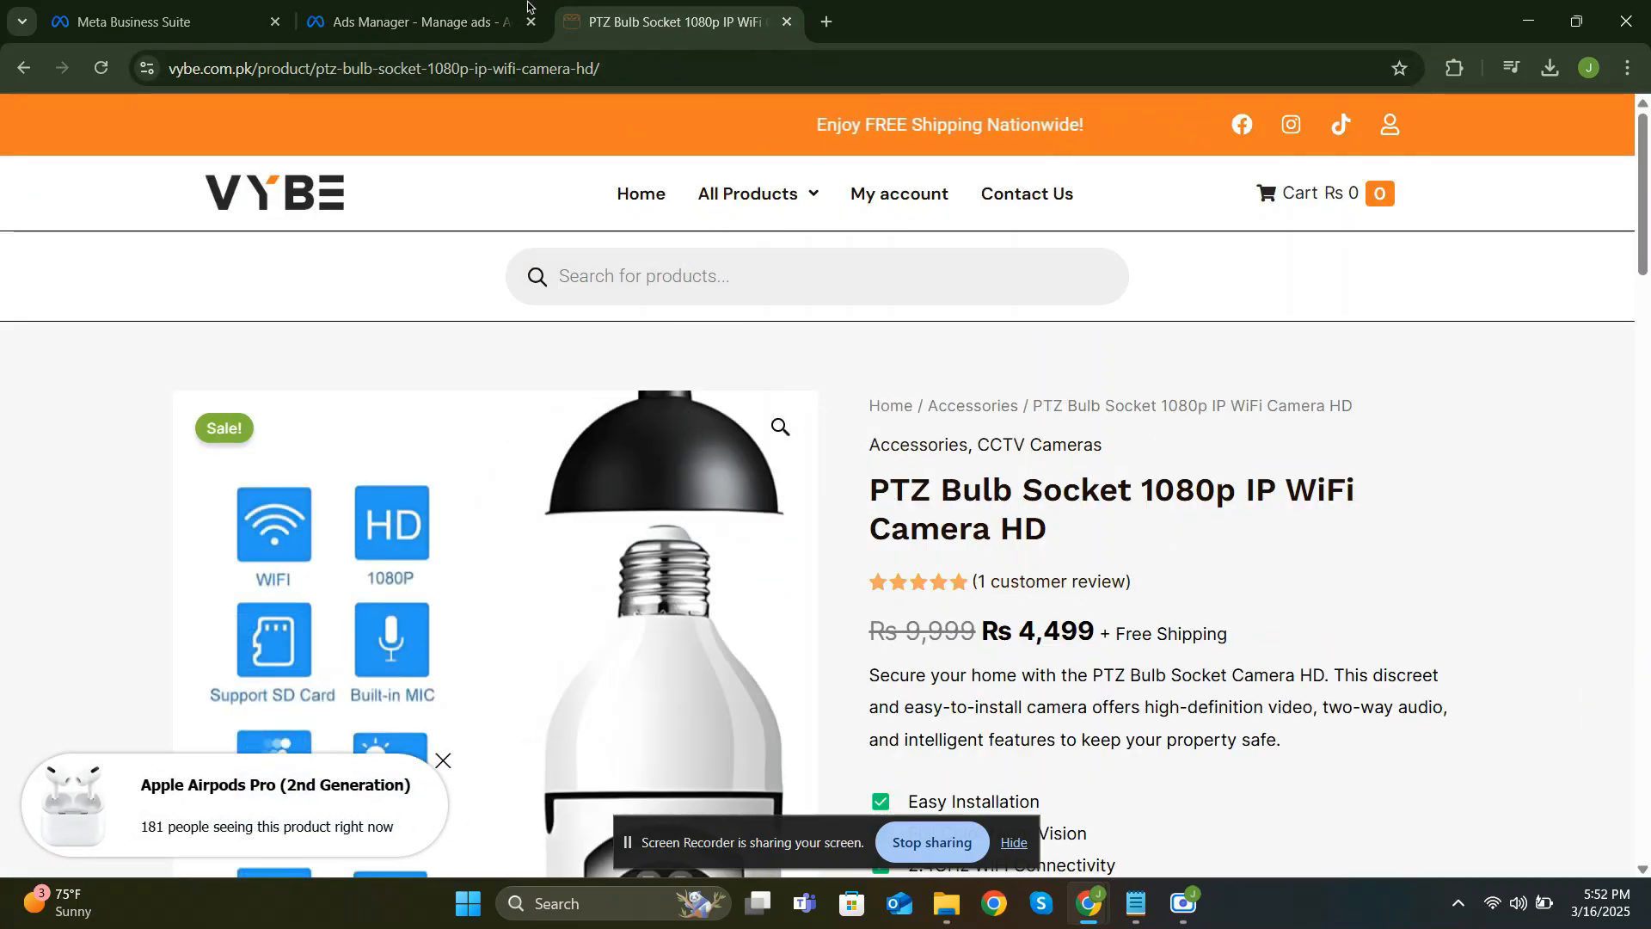
click(486, 7)
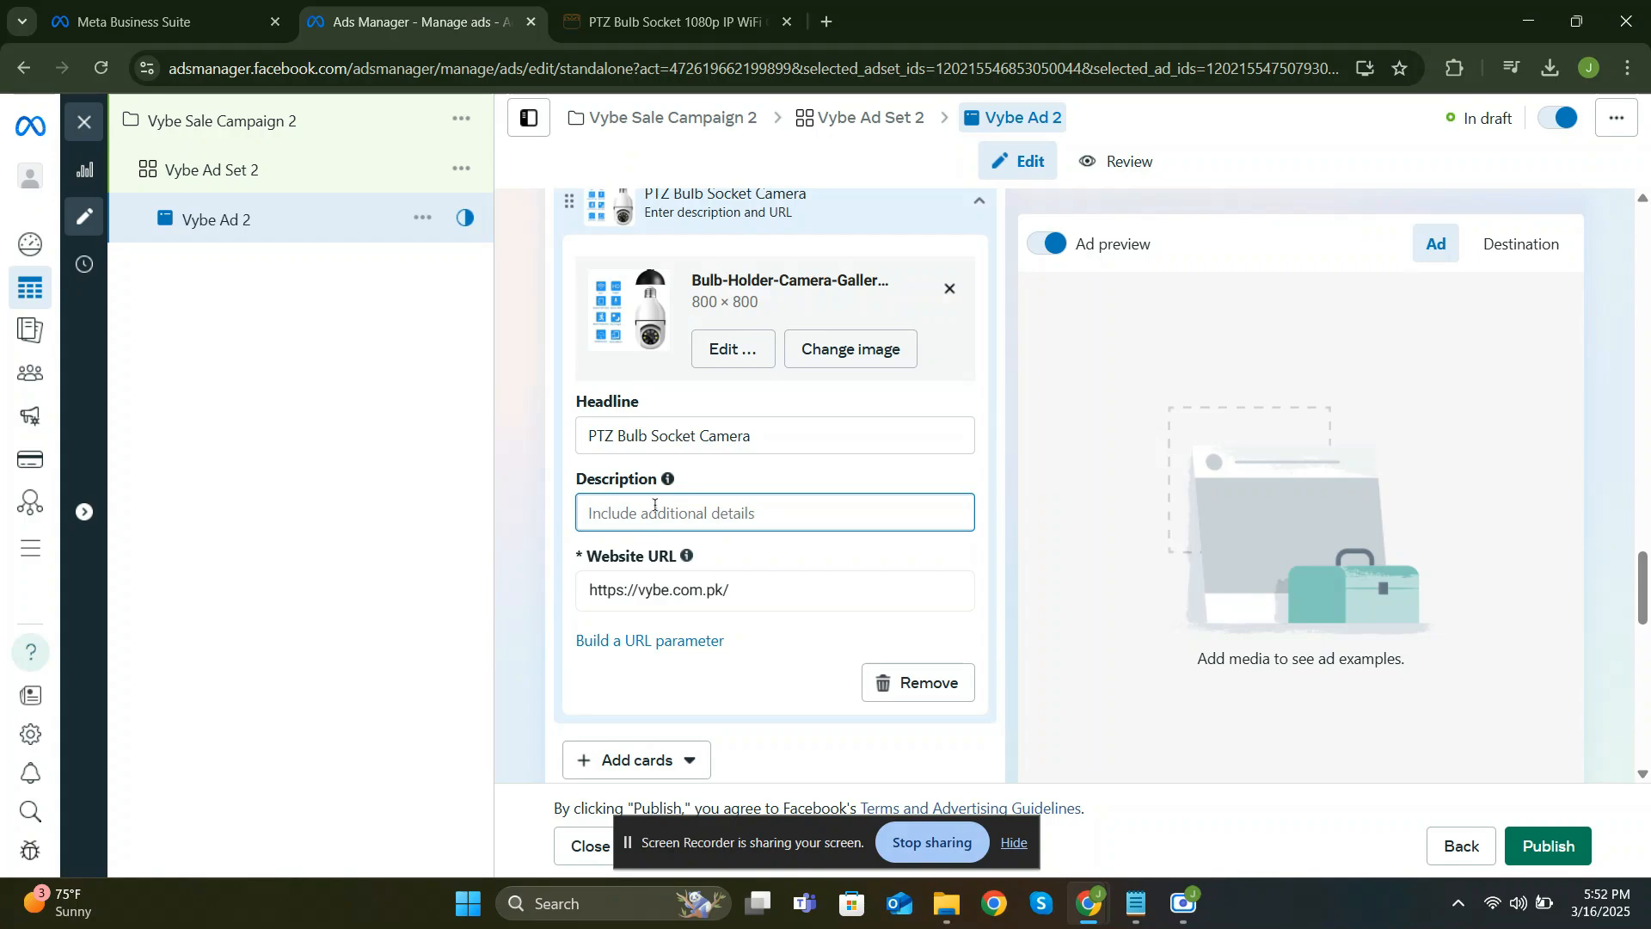
text(4499)
click(538, 518)
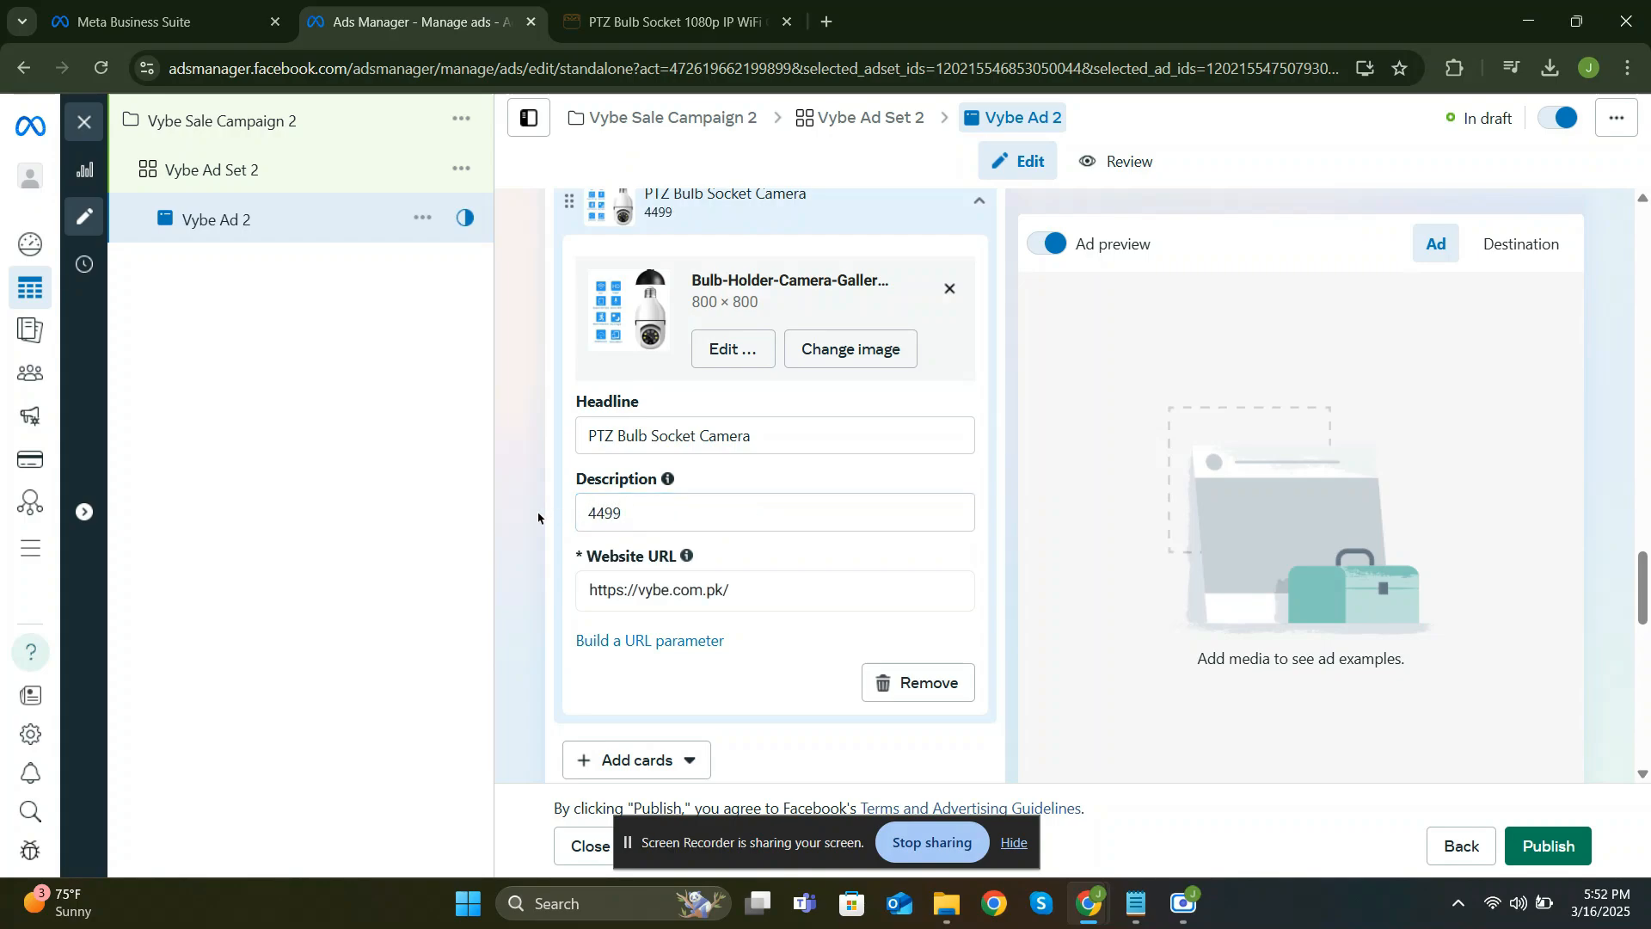
Switch to the camera's product page in the Vybe store and copy its web address
scroll(539, 518, down, 1)
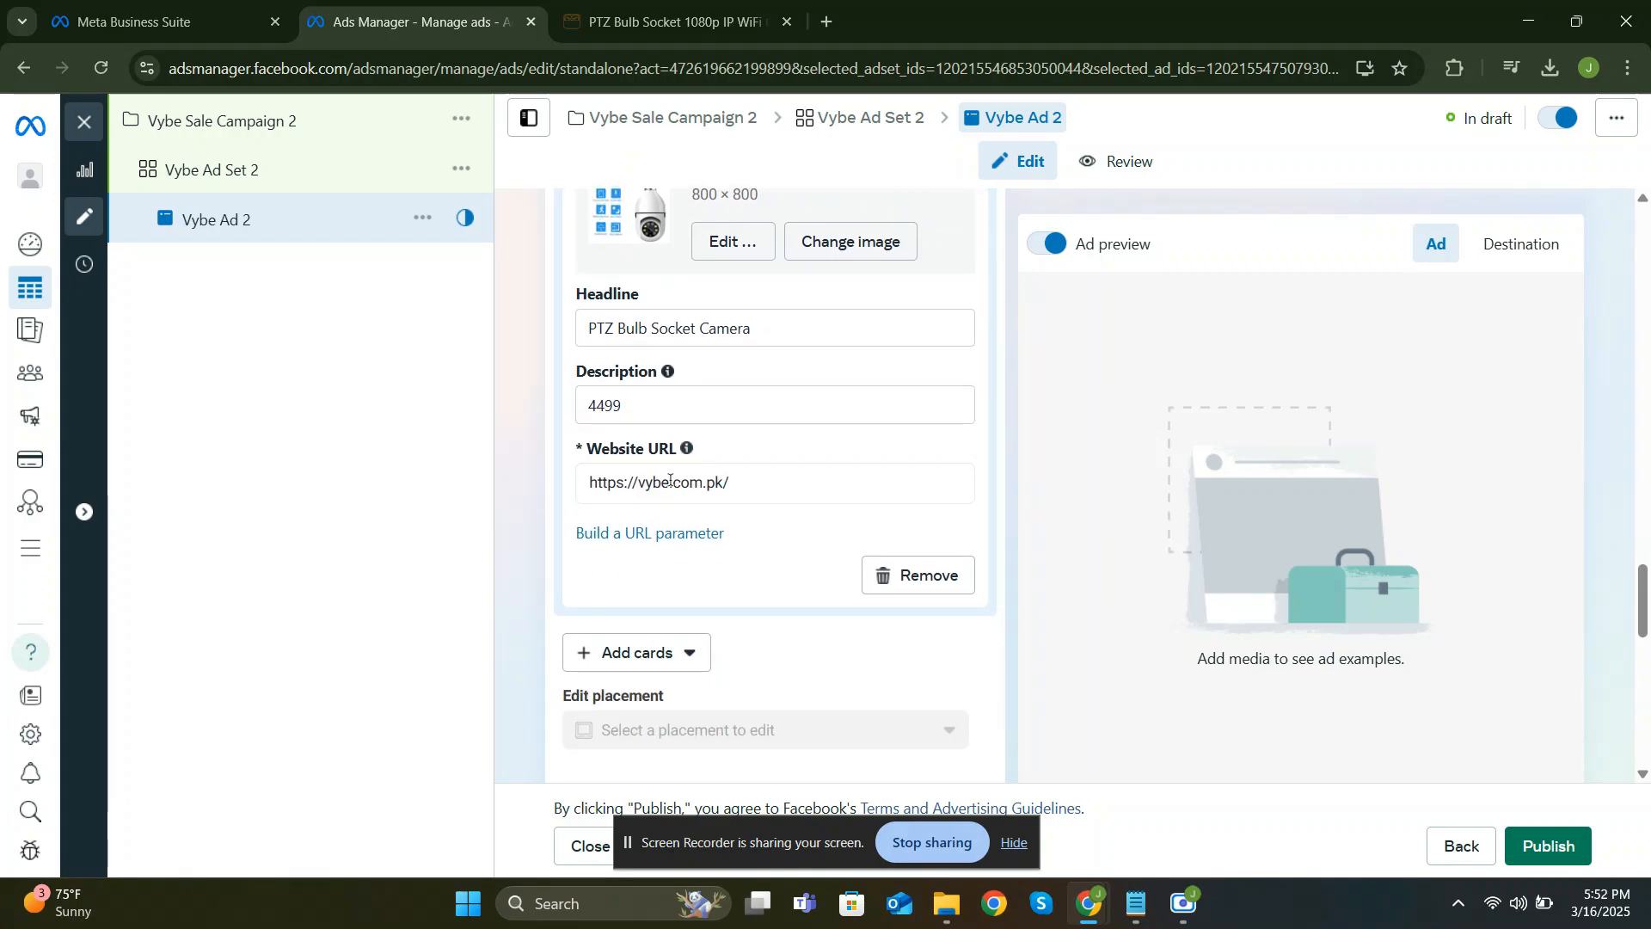
click(688, 20)
click(588, 71)
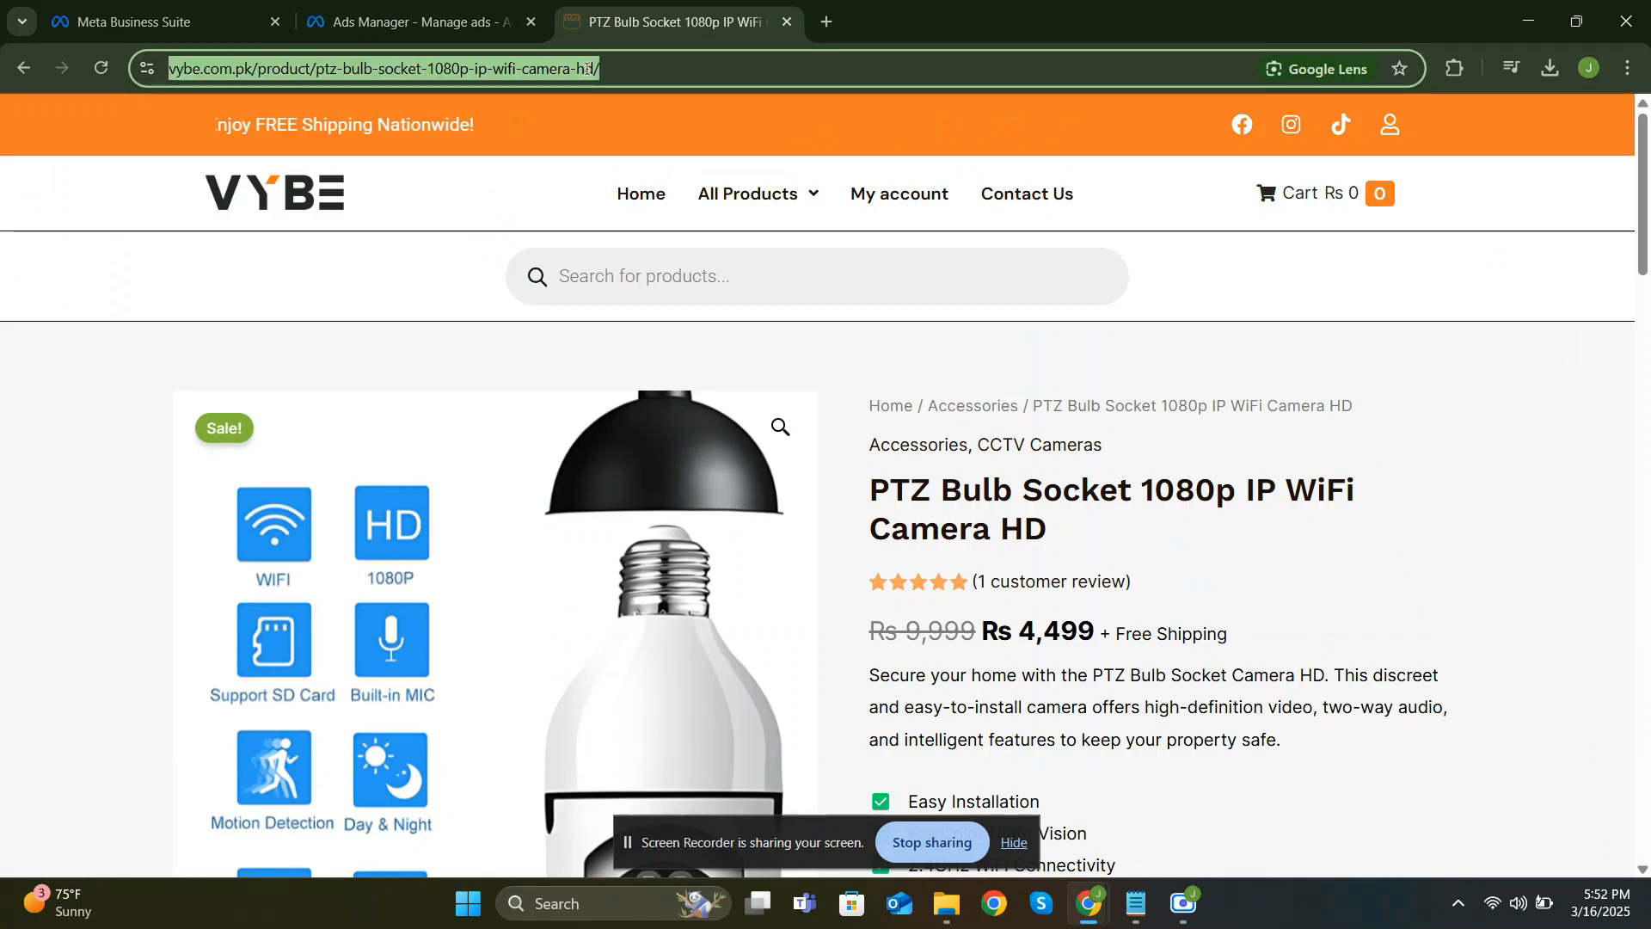
right_click(588, 71)
click(666, 269)
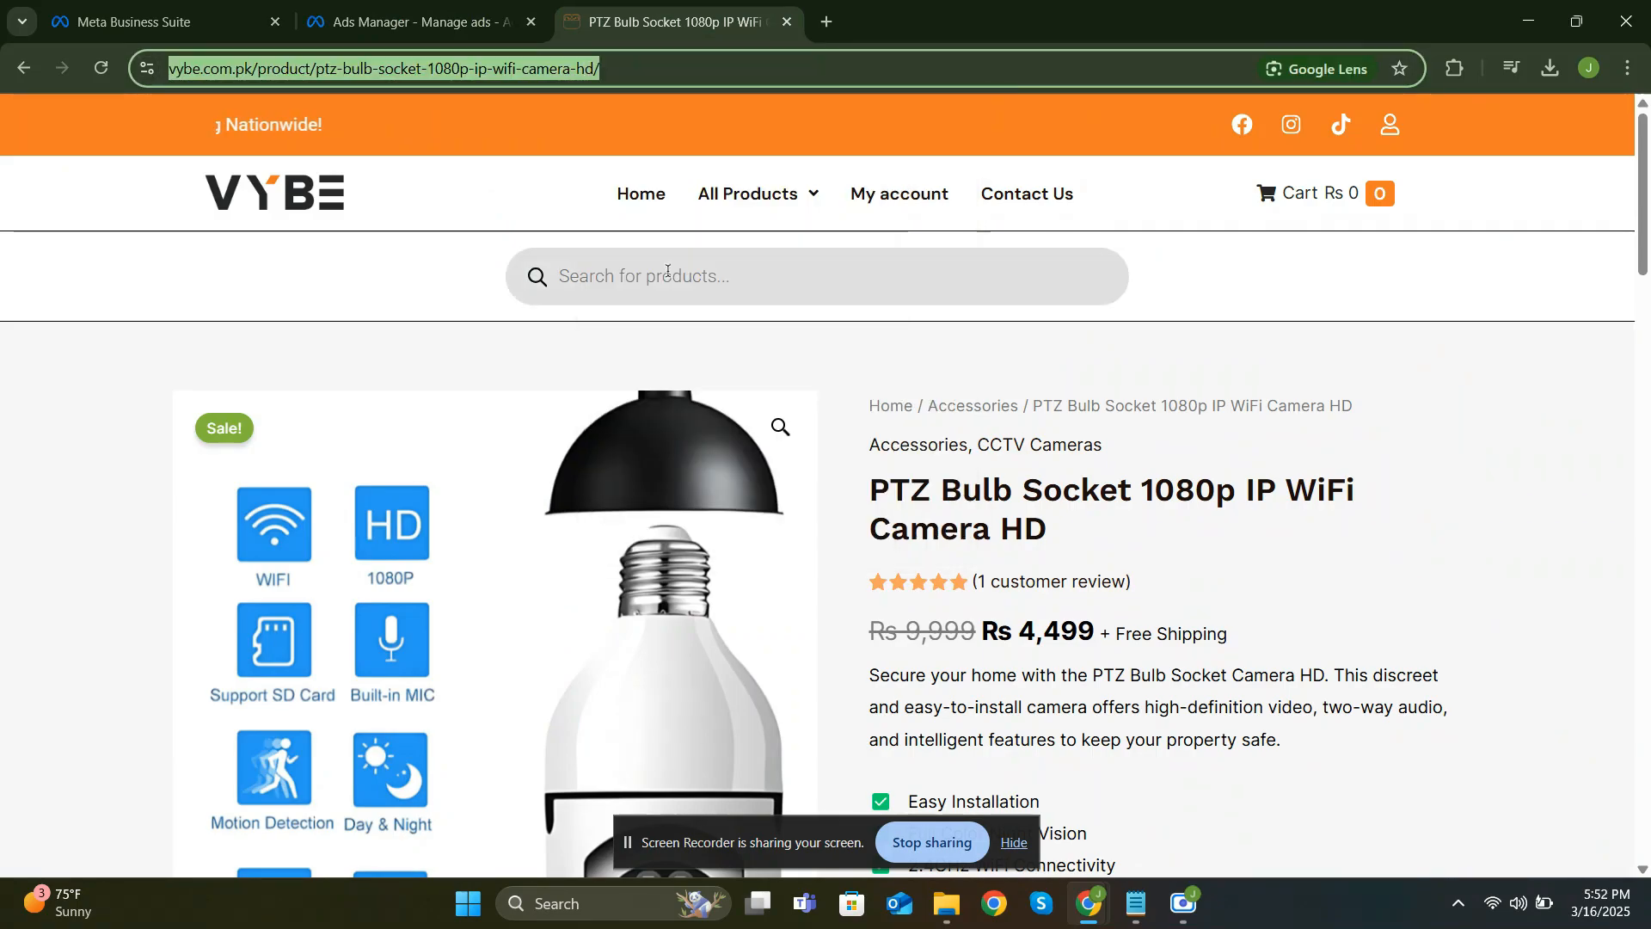
click(413, 22)
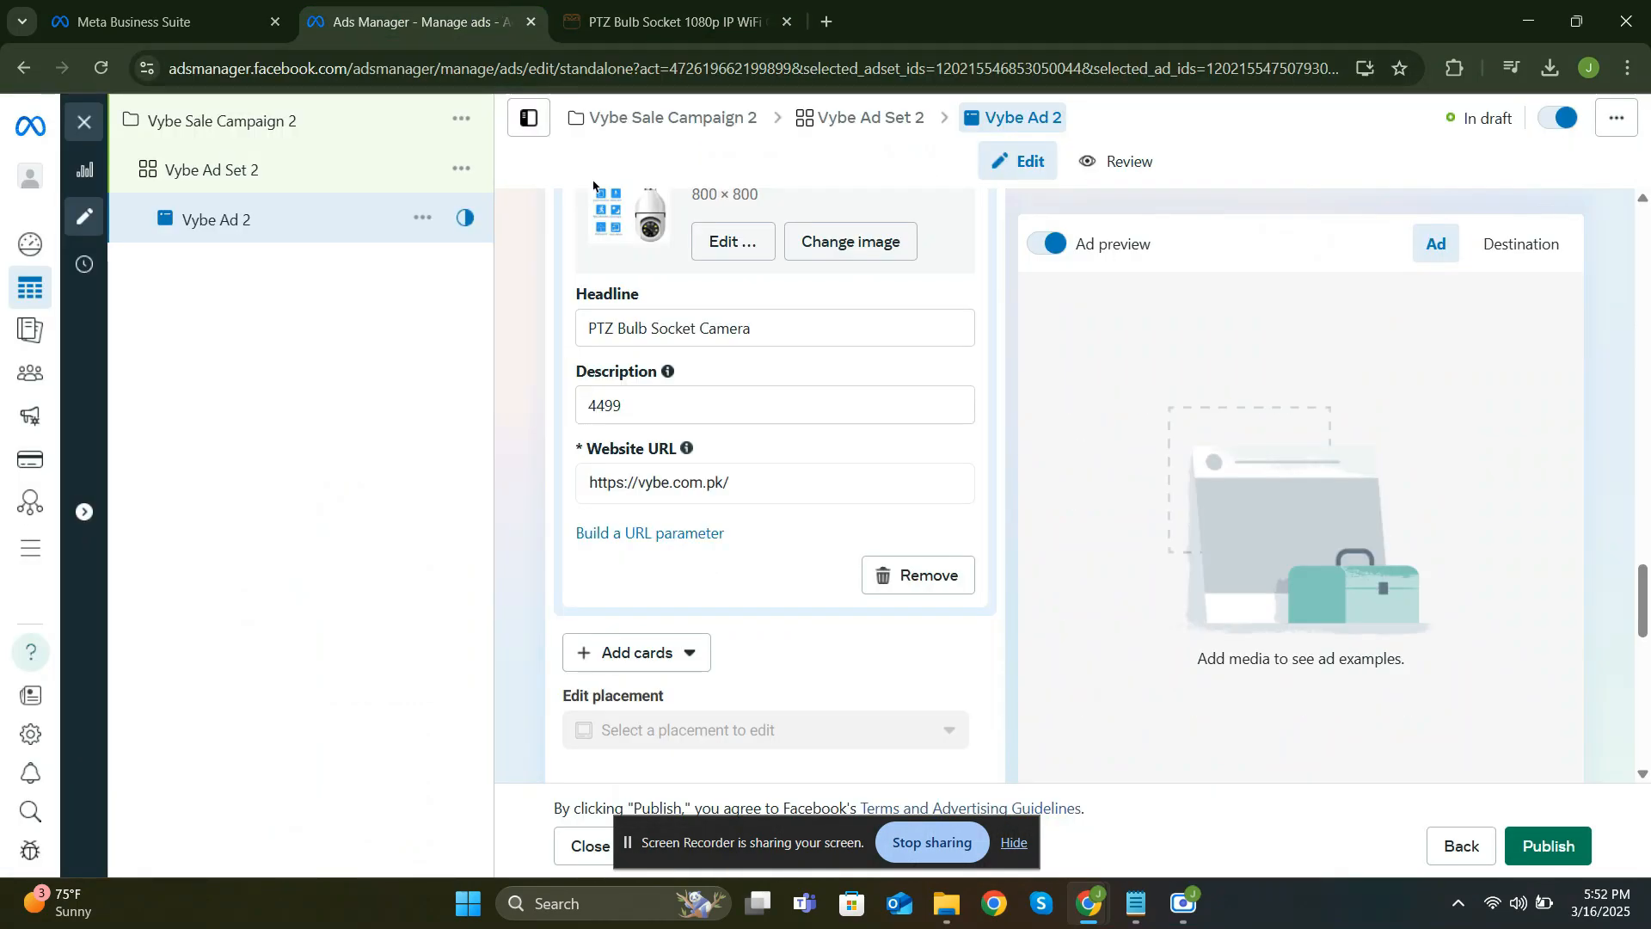
click(661, 486)
key(ctrl+a)
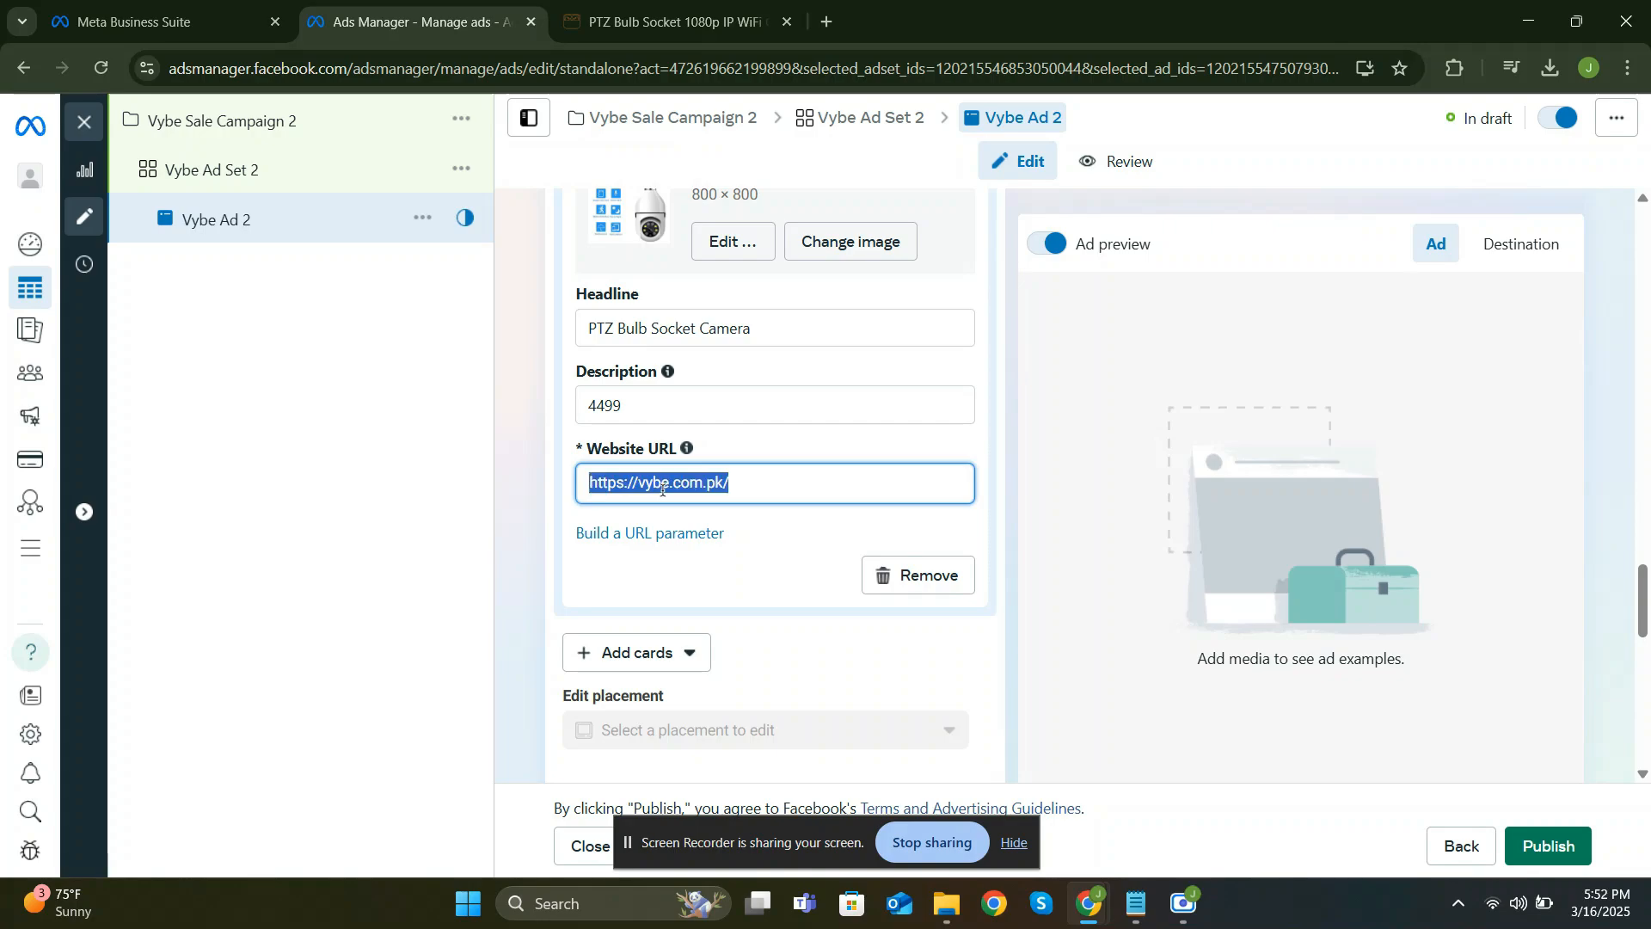
right_click(662, 493)
click(760, 415)
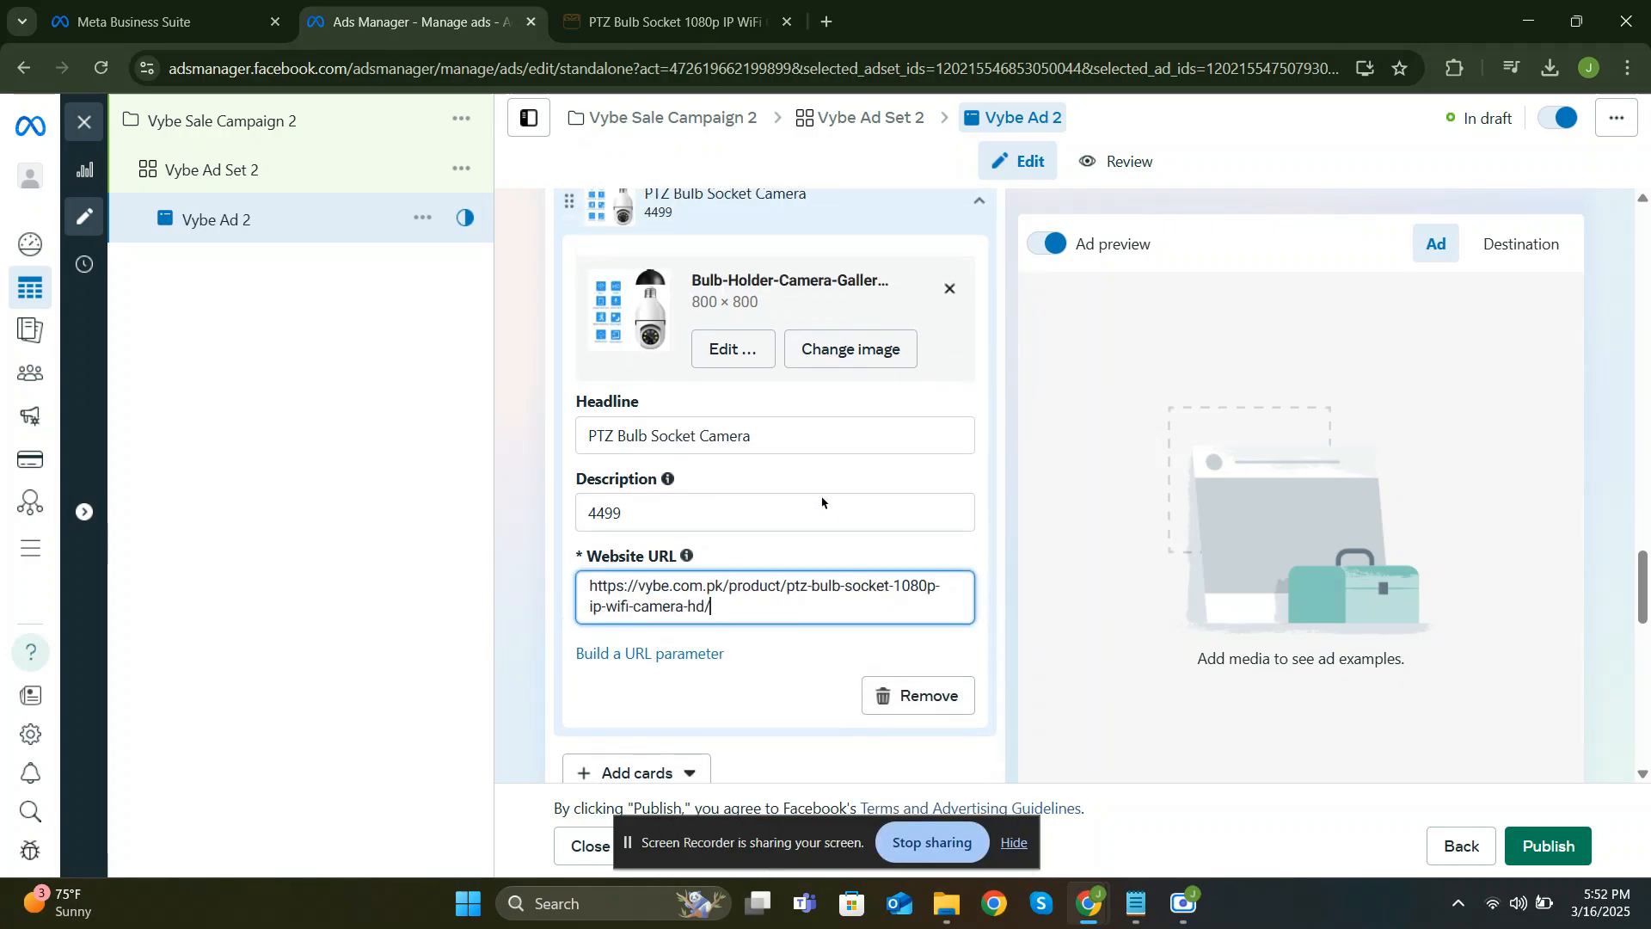
click(979, 311)
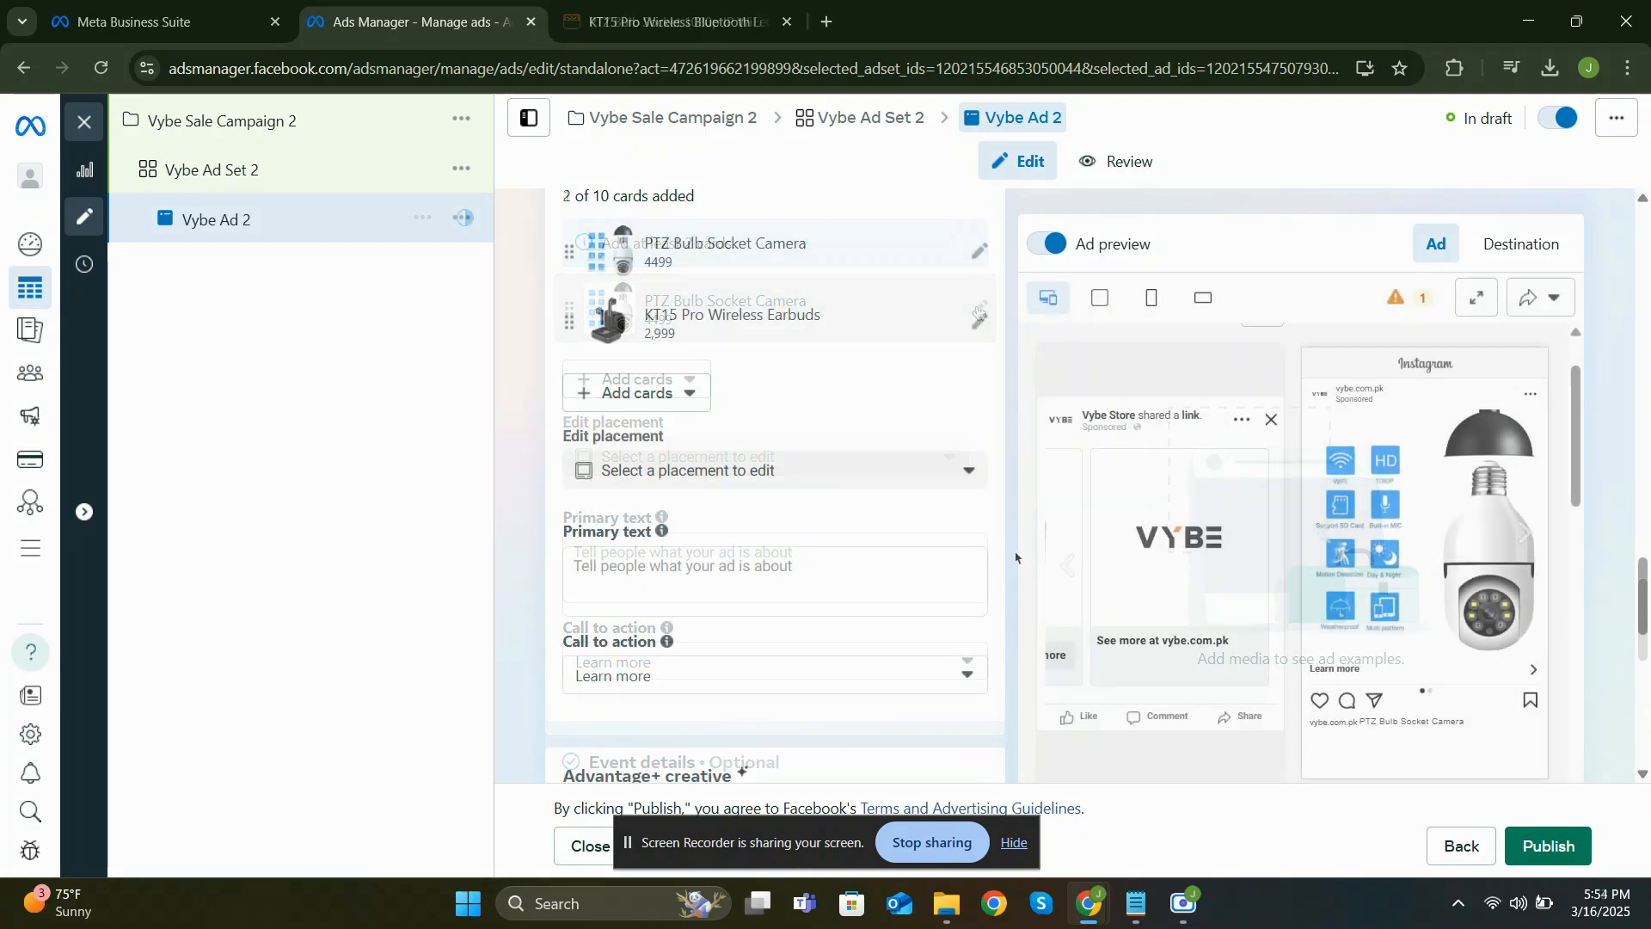
scroll(1015, 556, down, 3)
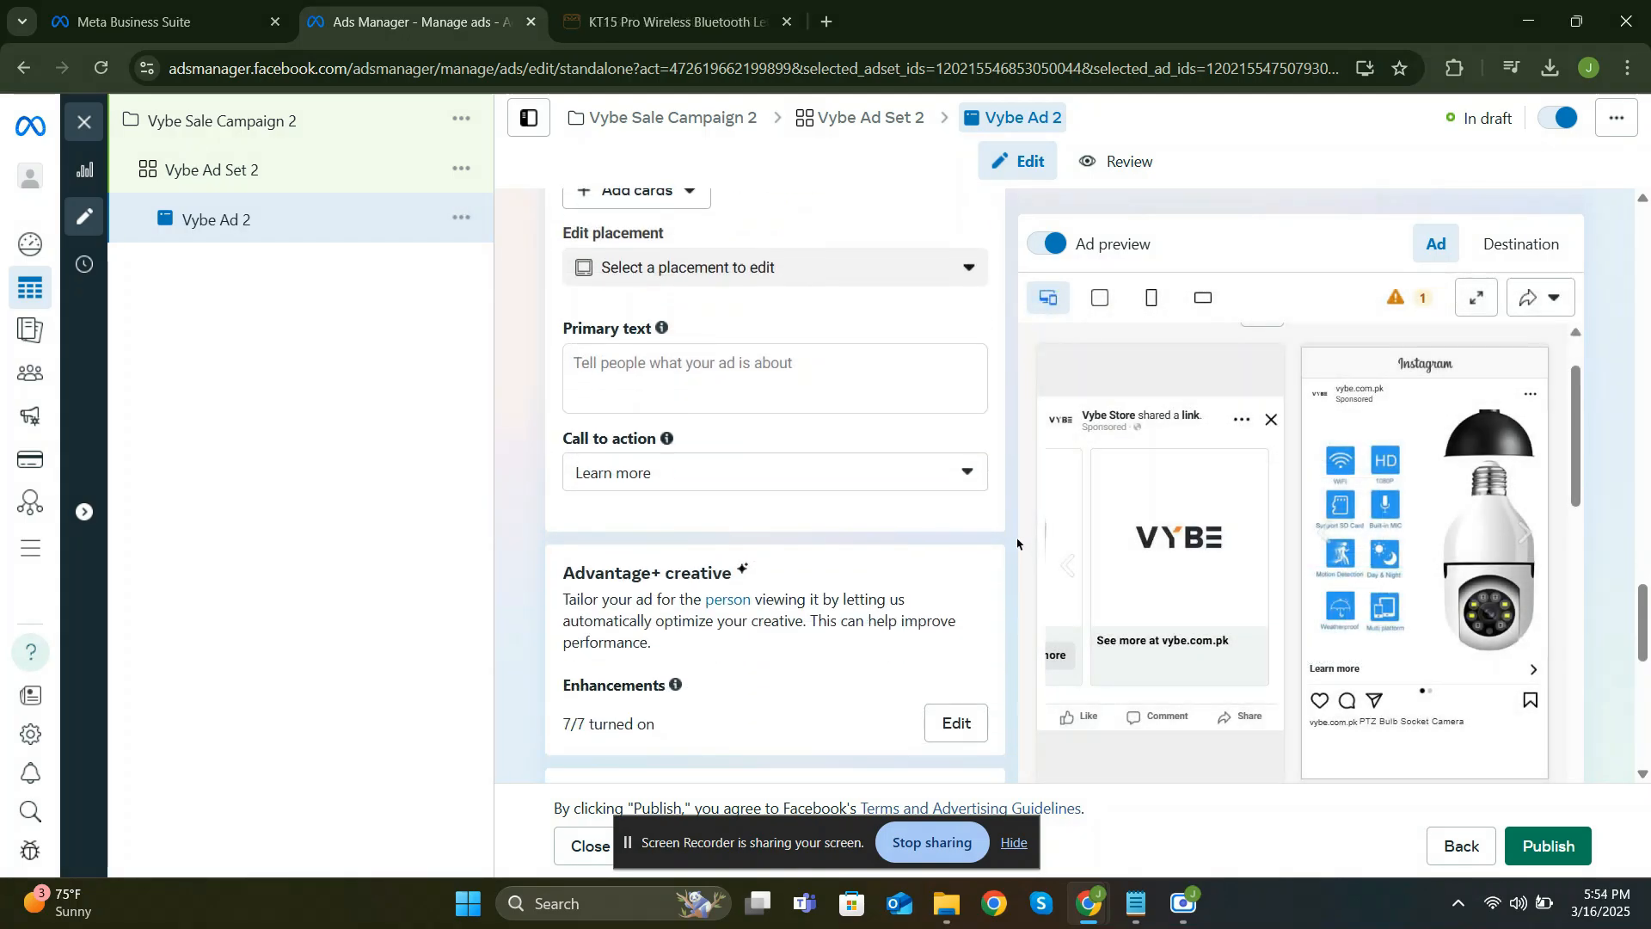
scroll(1018, 540, up, 1)
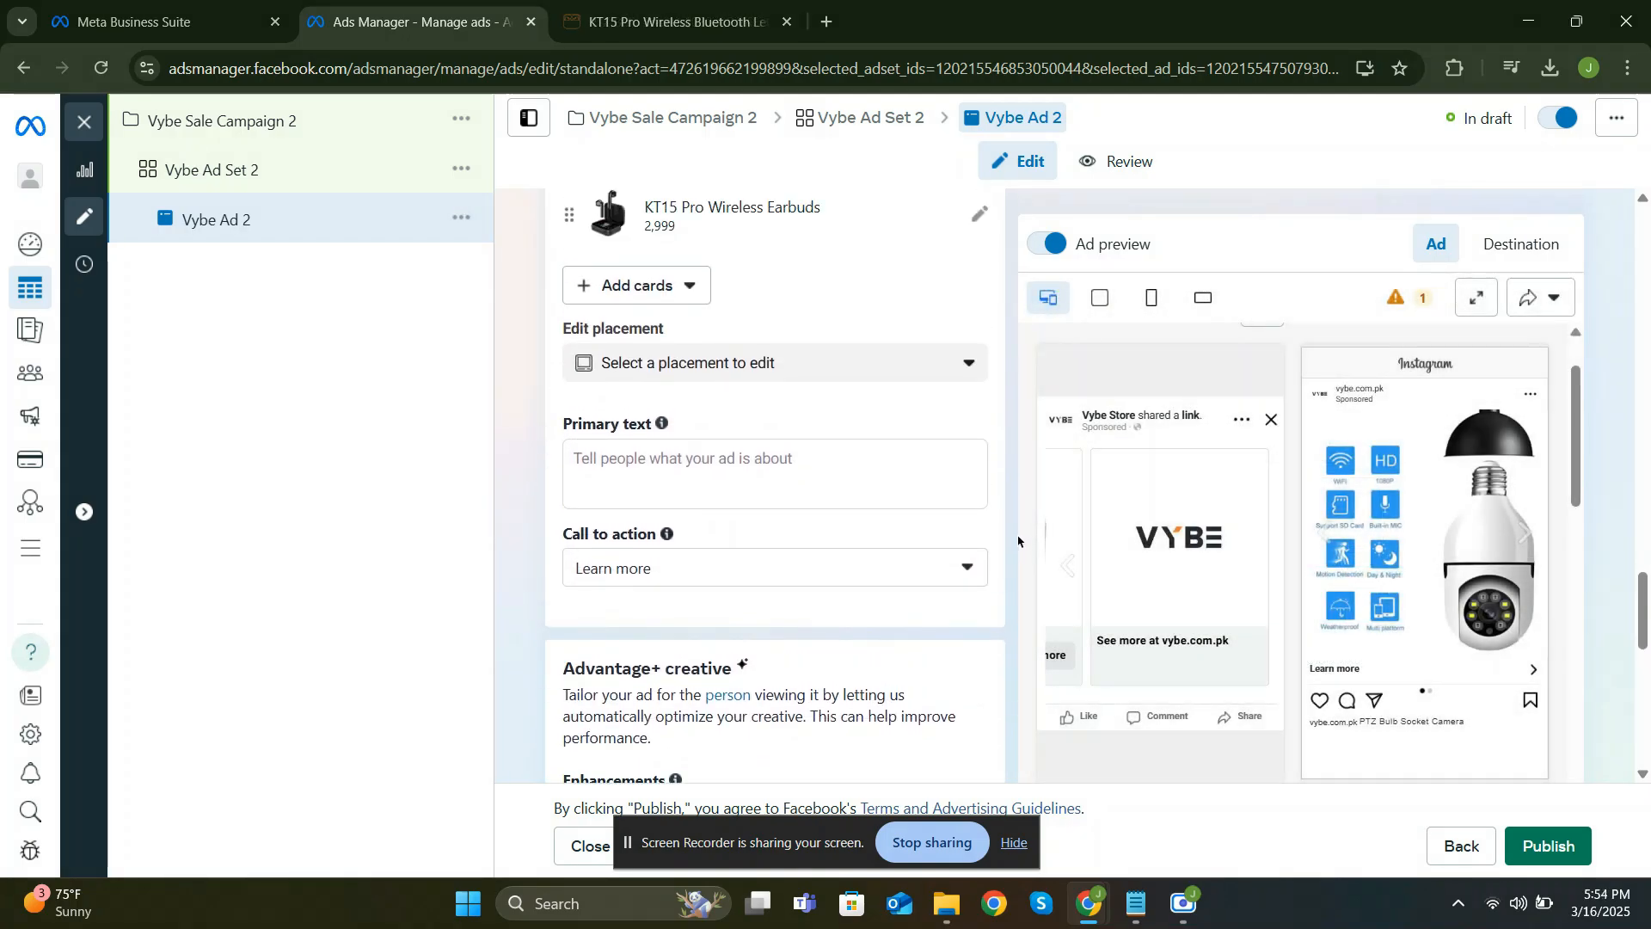
click(714, 474)
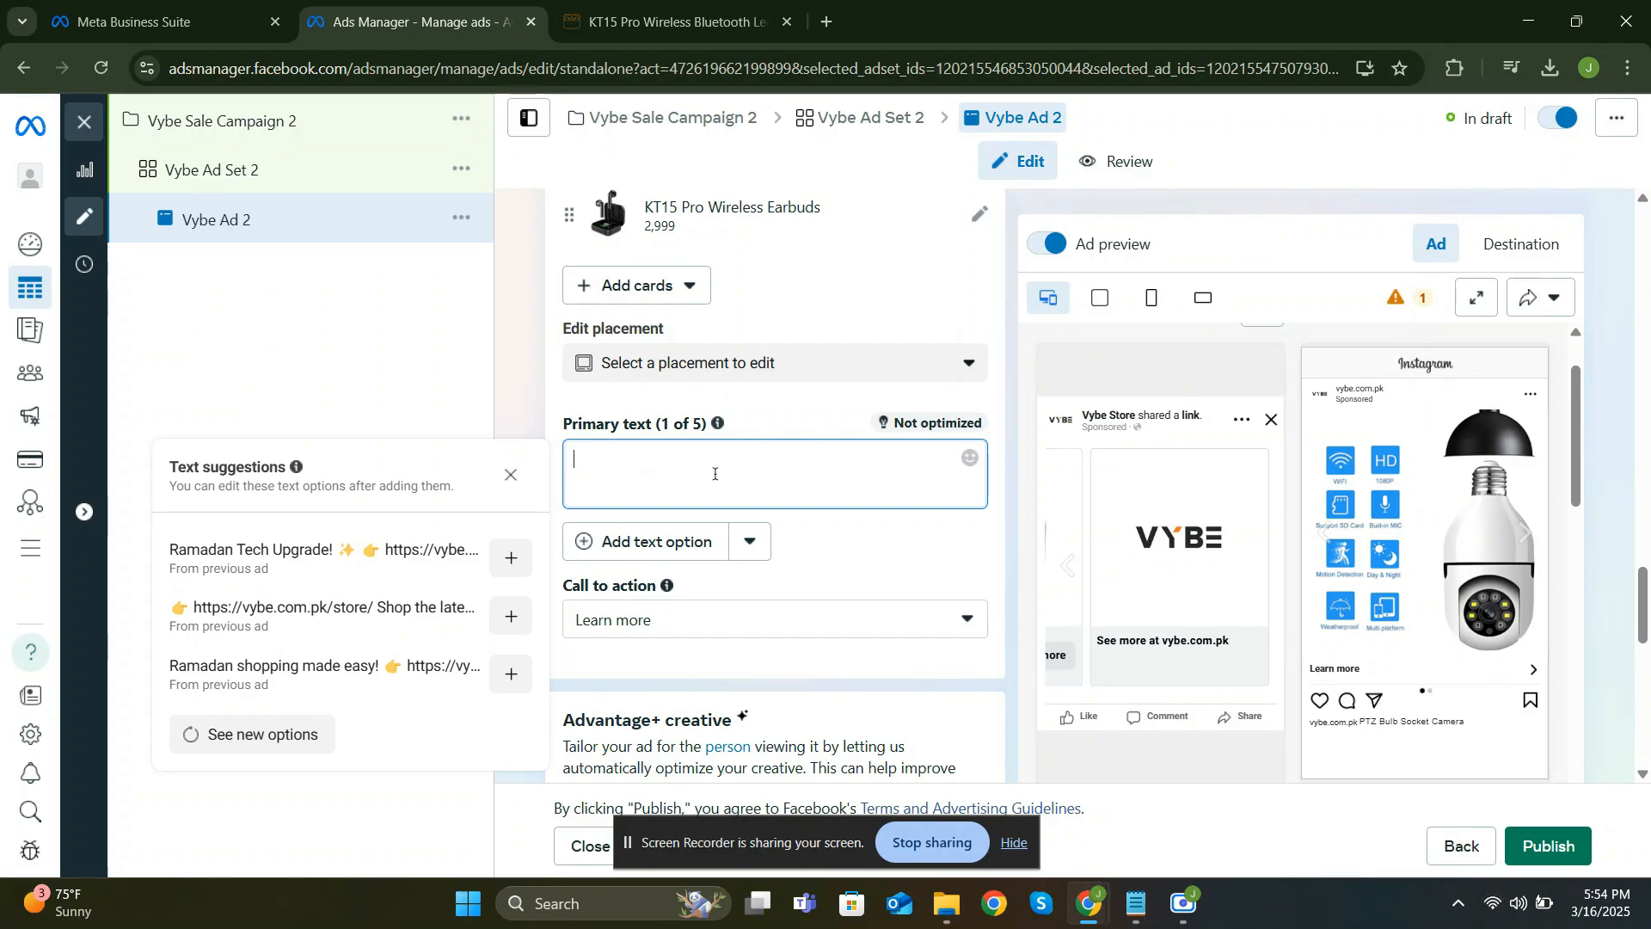
click(1135, 903)
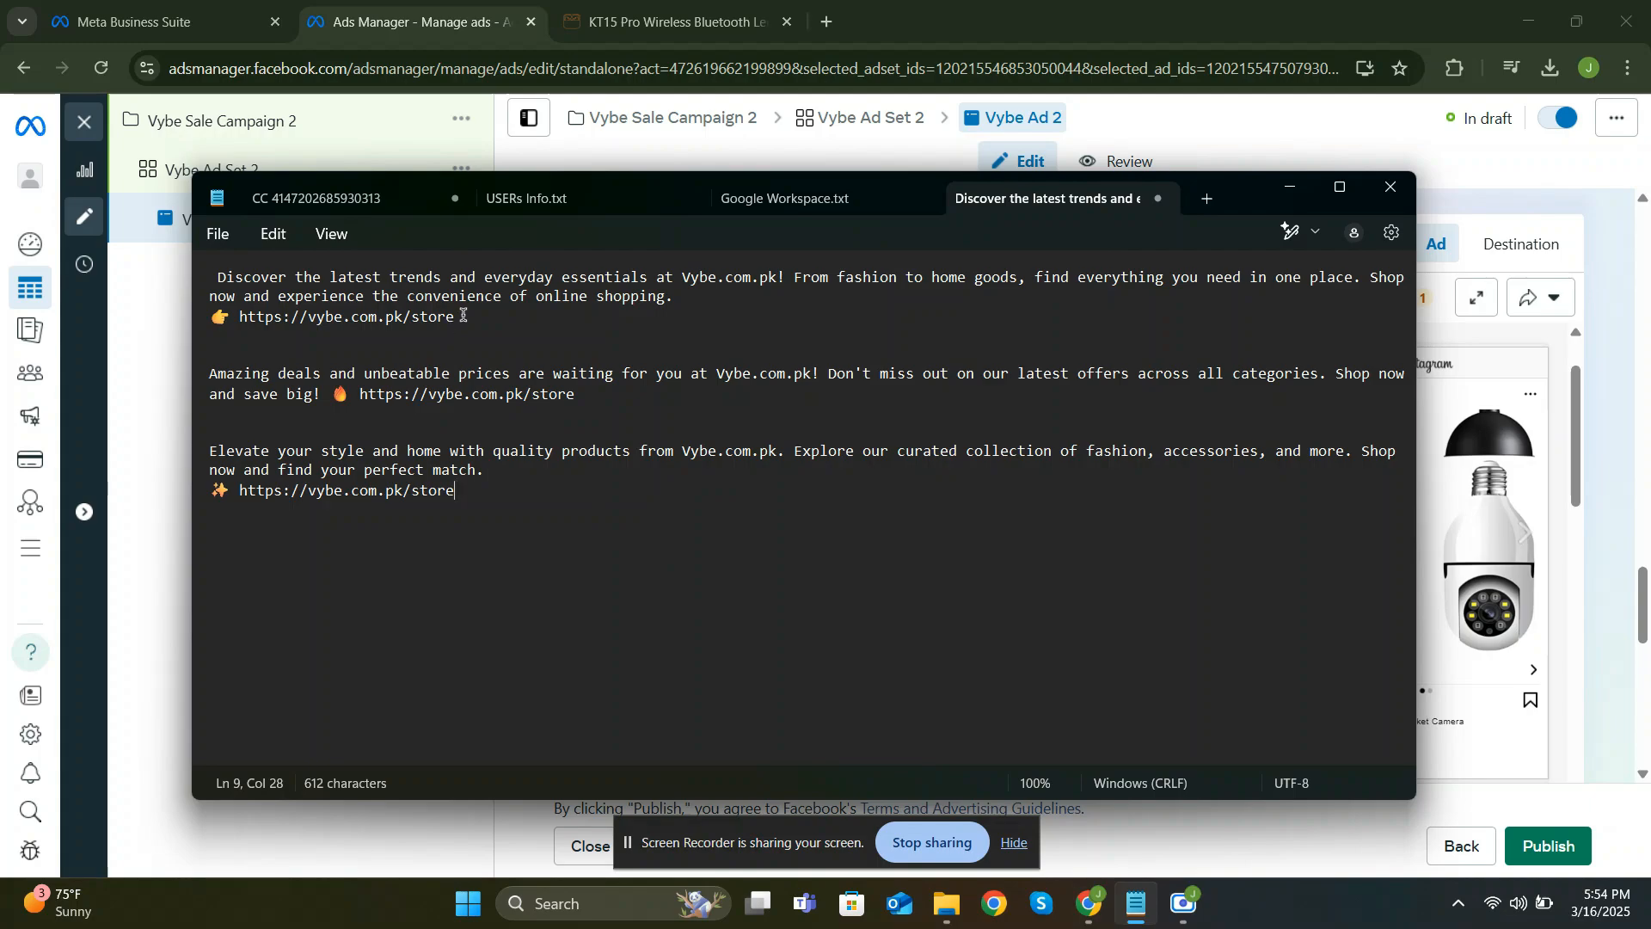
drag(455, 316, 215, 276)
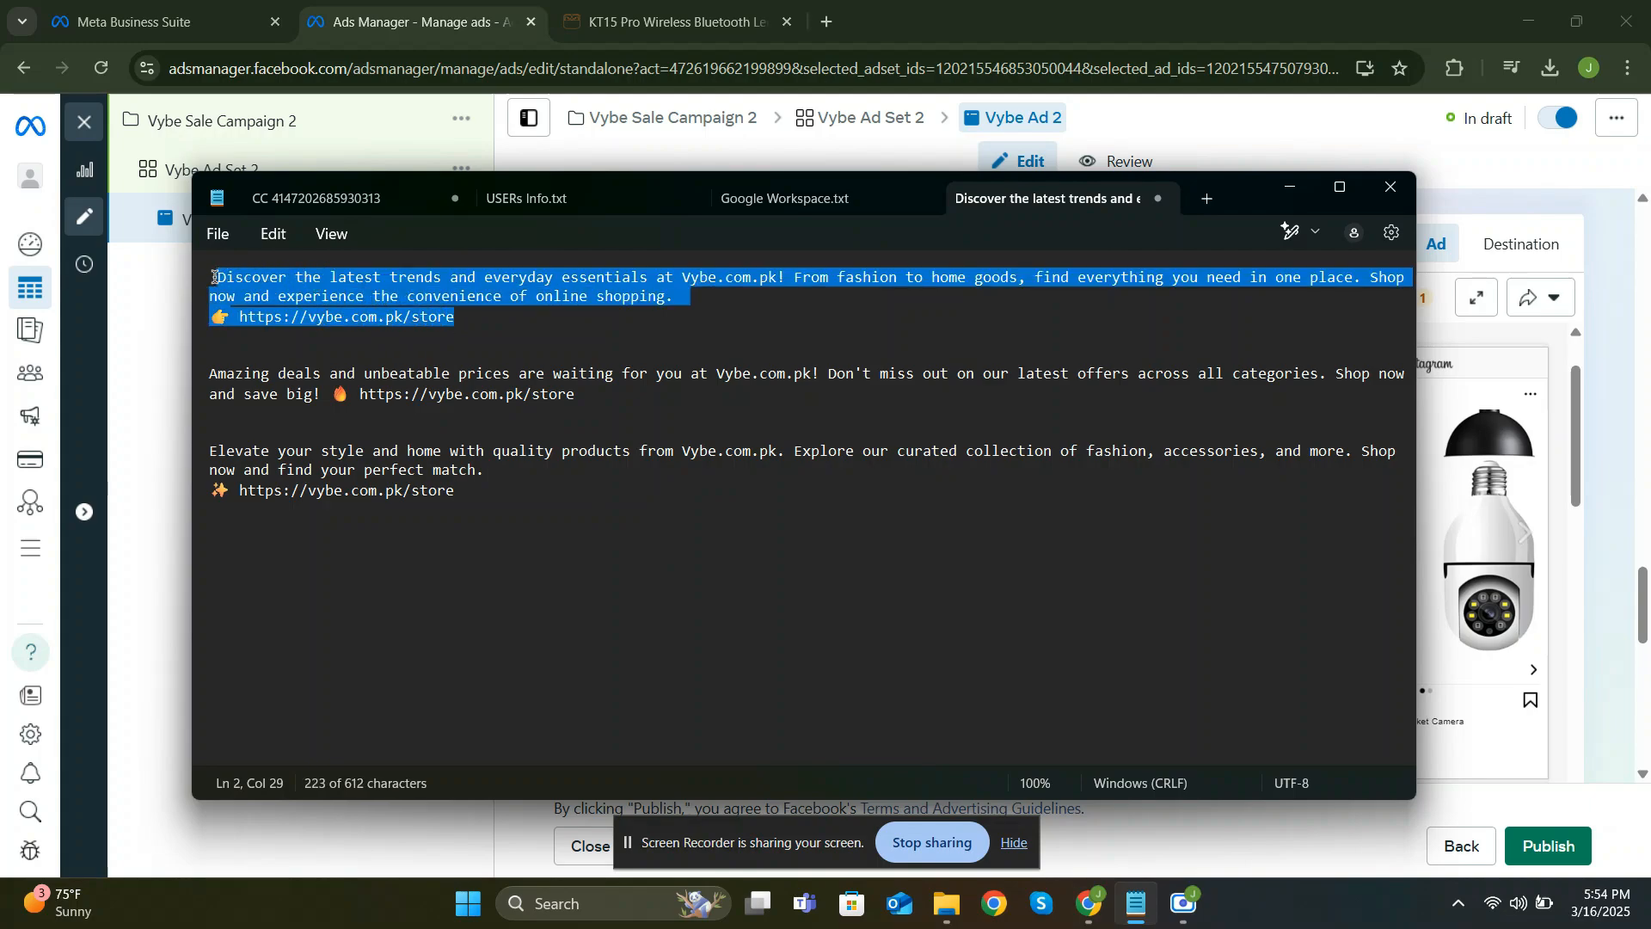
right_click(266, 297)
click(348, 405)
Return to Ads Manager, paste the copied "Discover the latest trends" copy as the primary text and add another text option
click(157, 479)
click(600, 478)
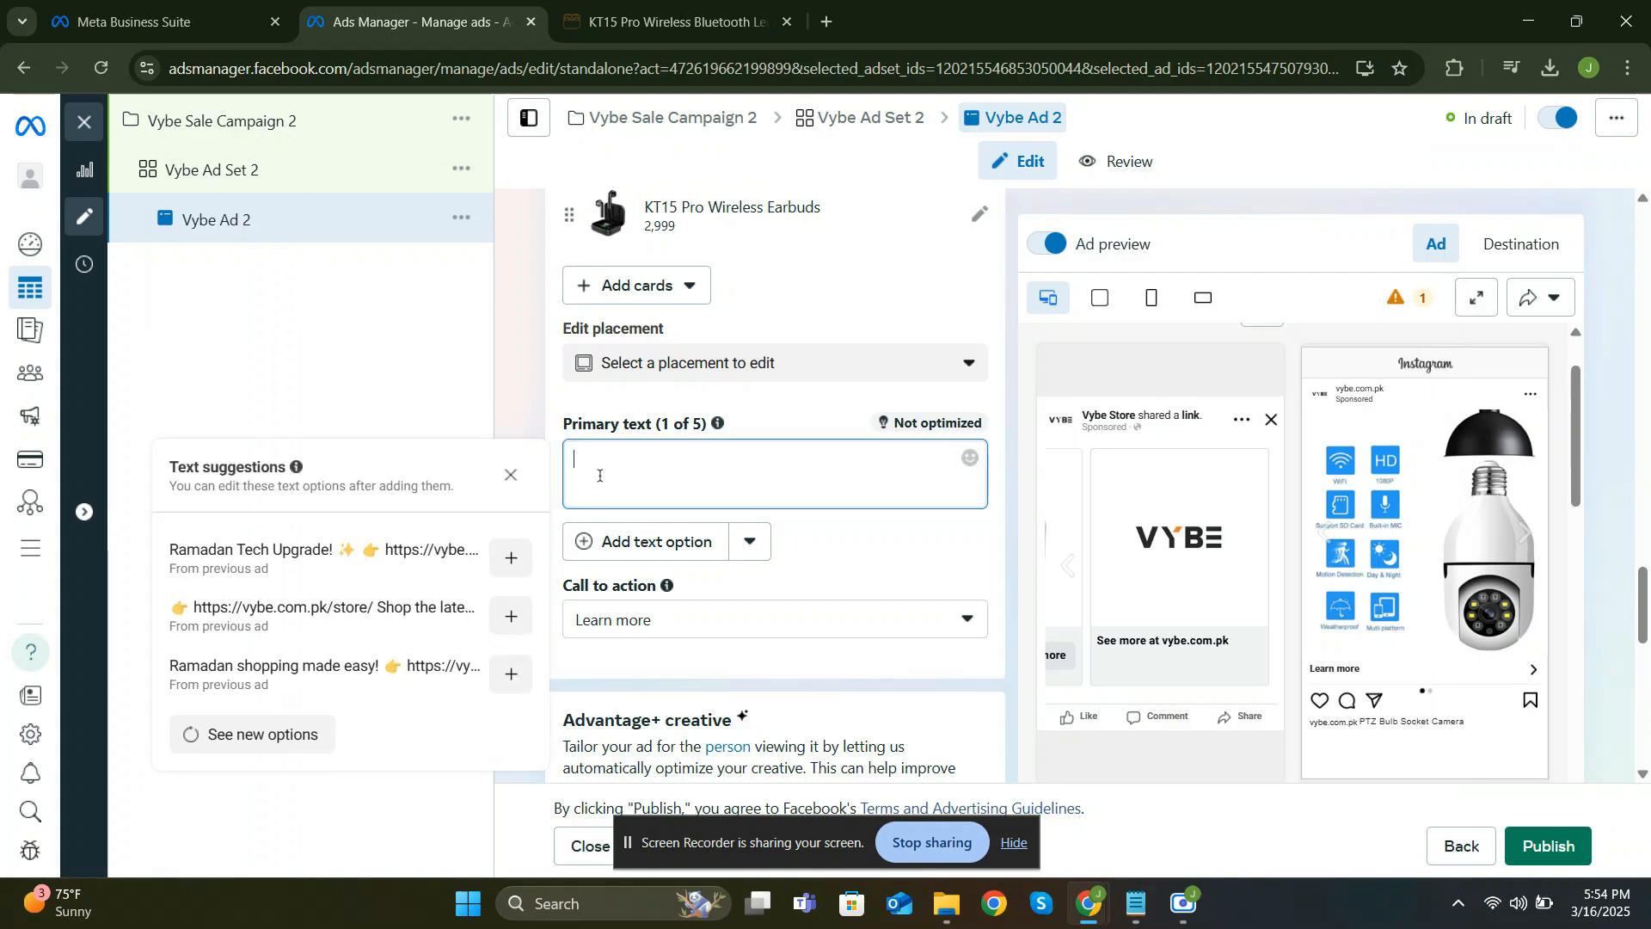
right_click(600, 480)
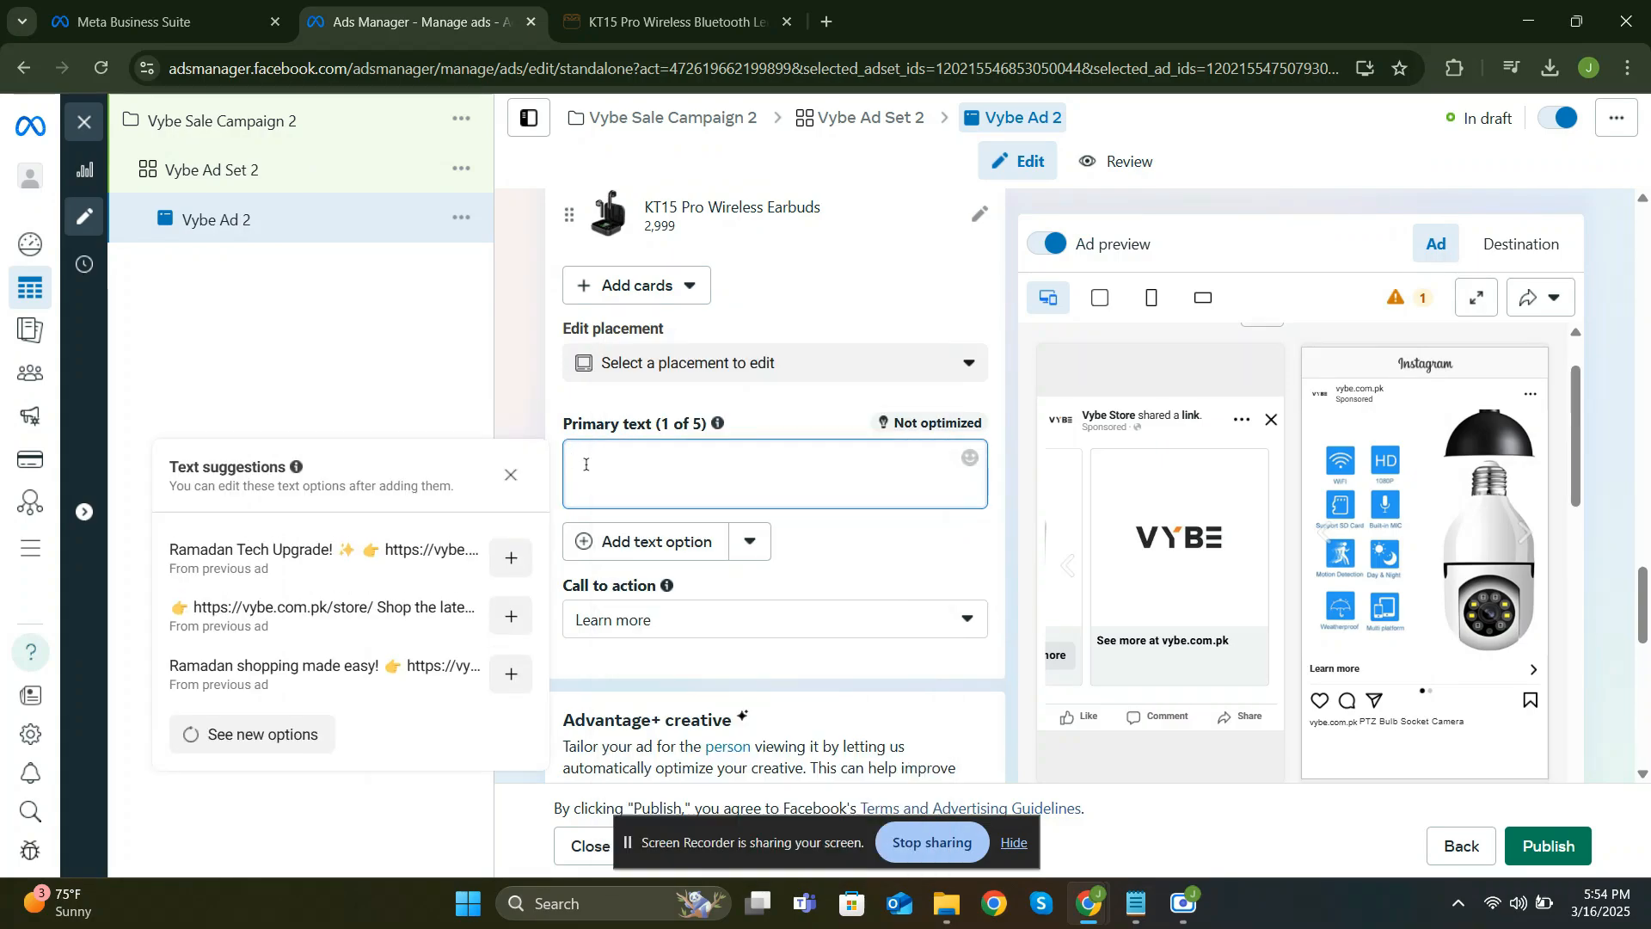
click(587, 471)
right_click(587, 472)
click(685, 577)
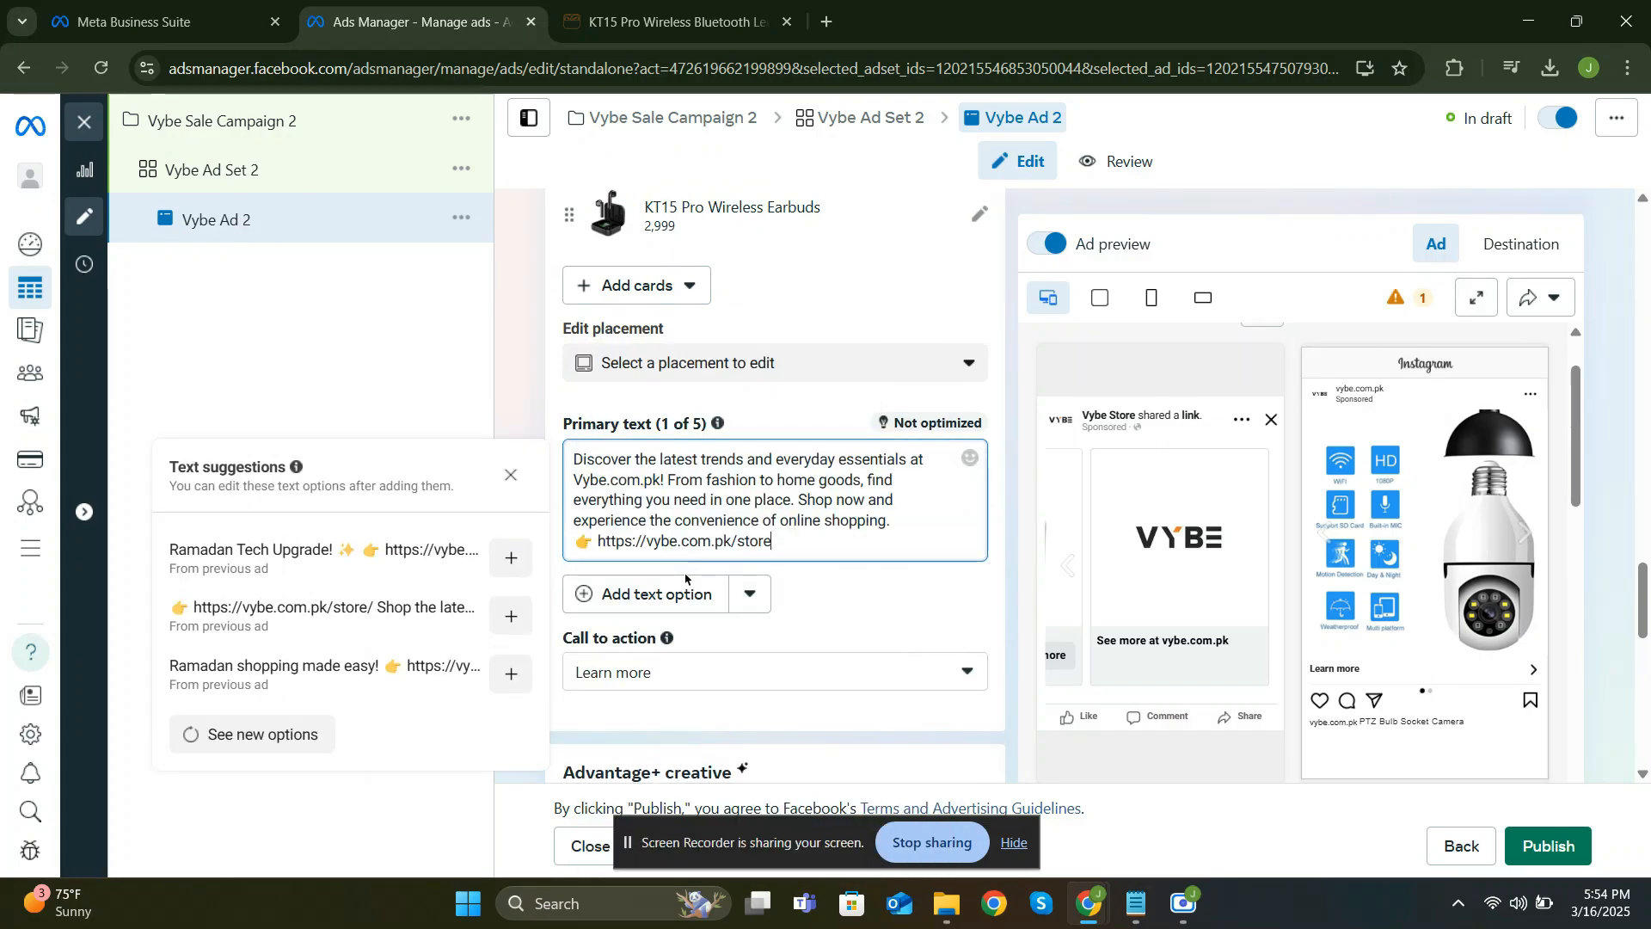
click(653, 594)
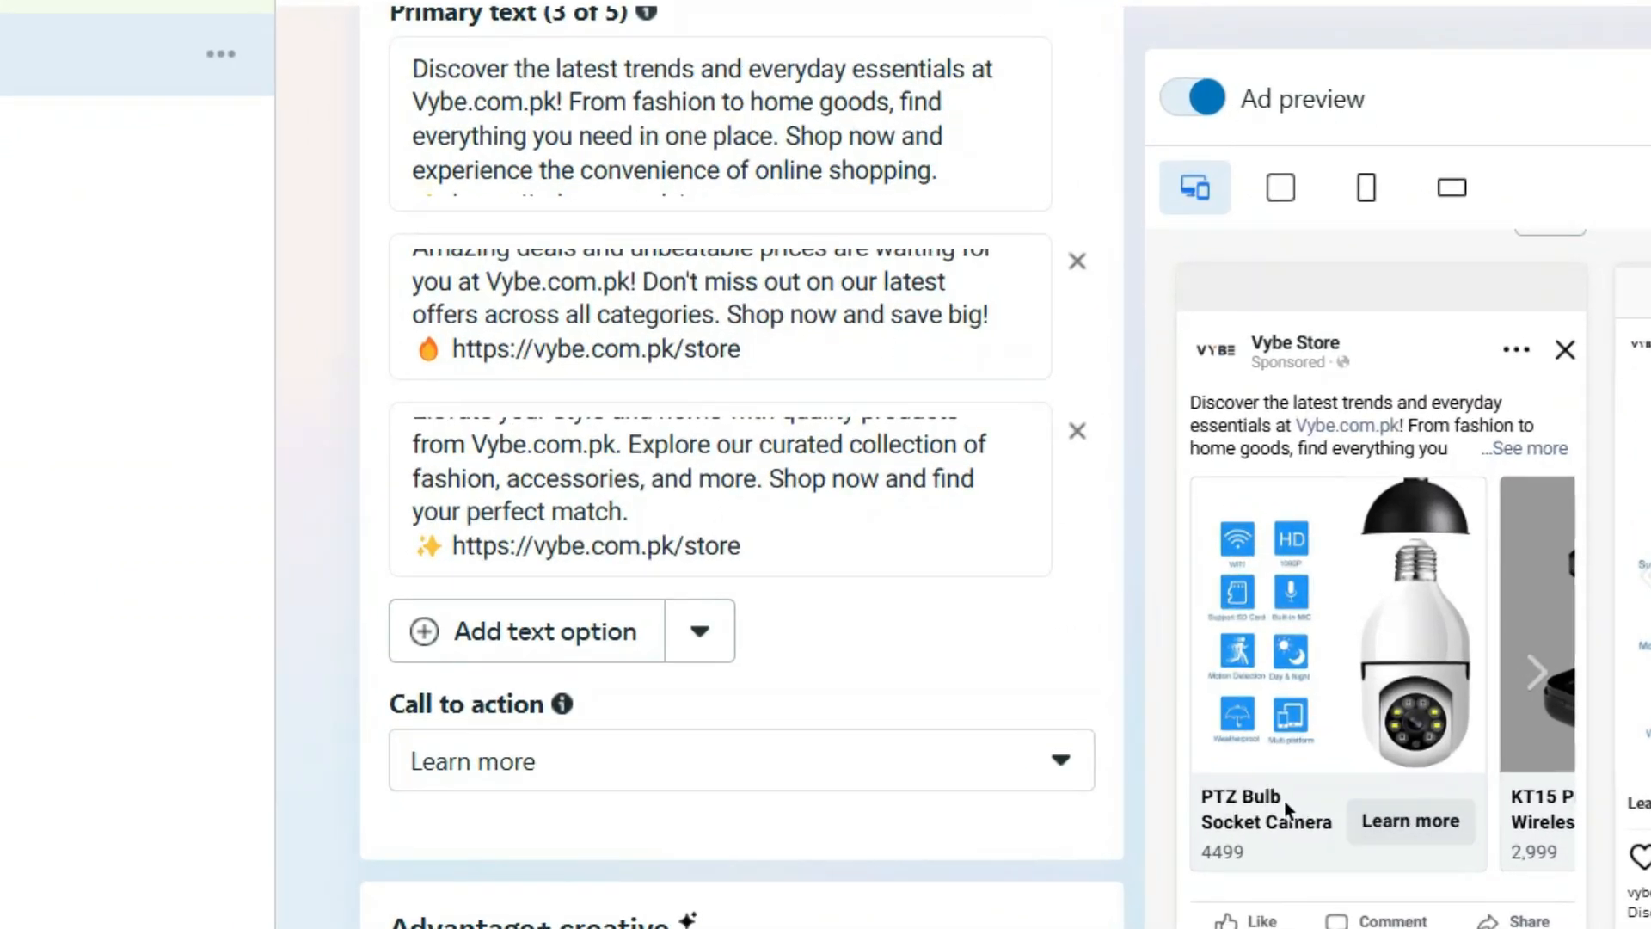
Change the ad's call to action to Shop now
click(985, 780)
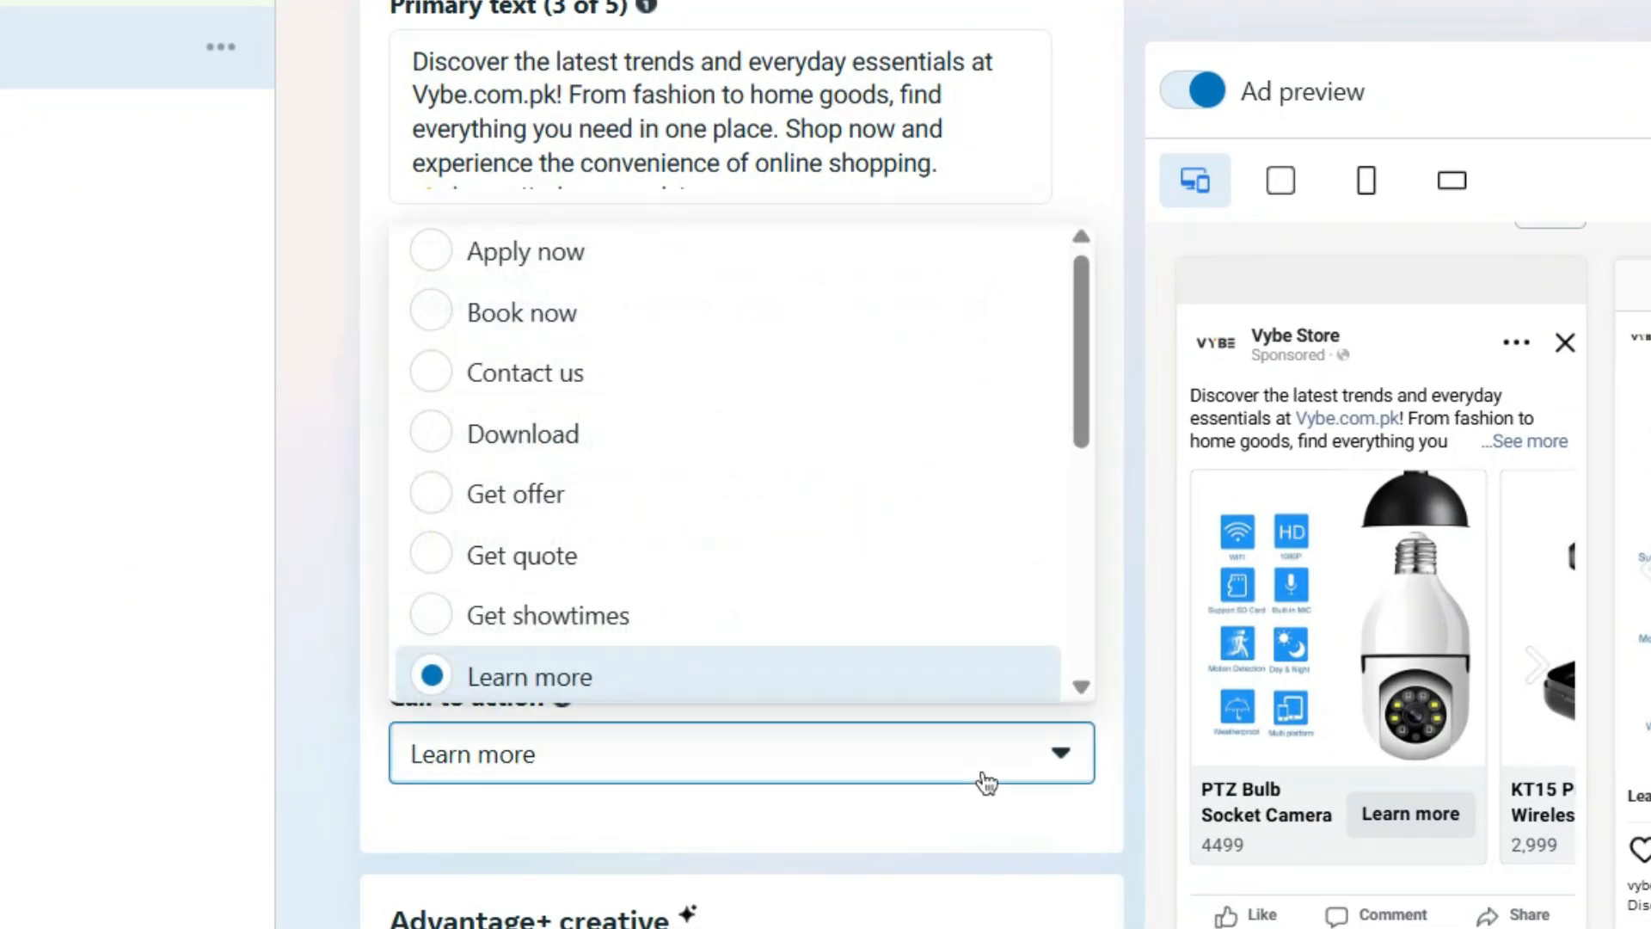
scroll(570, 497, down, 4)
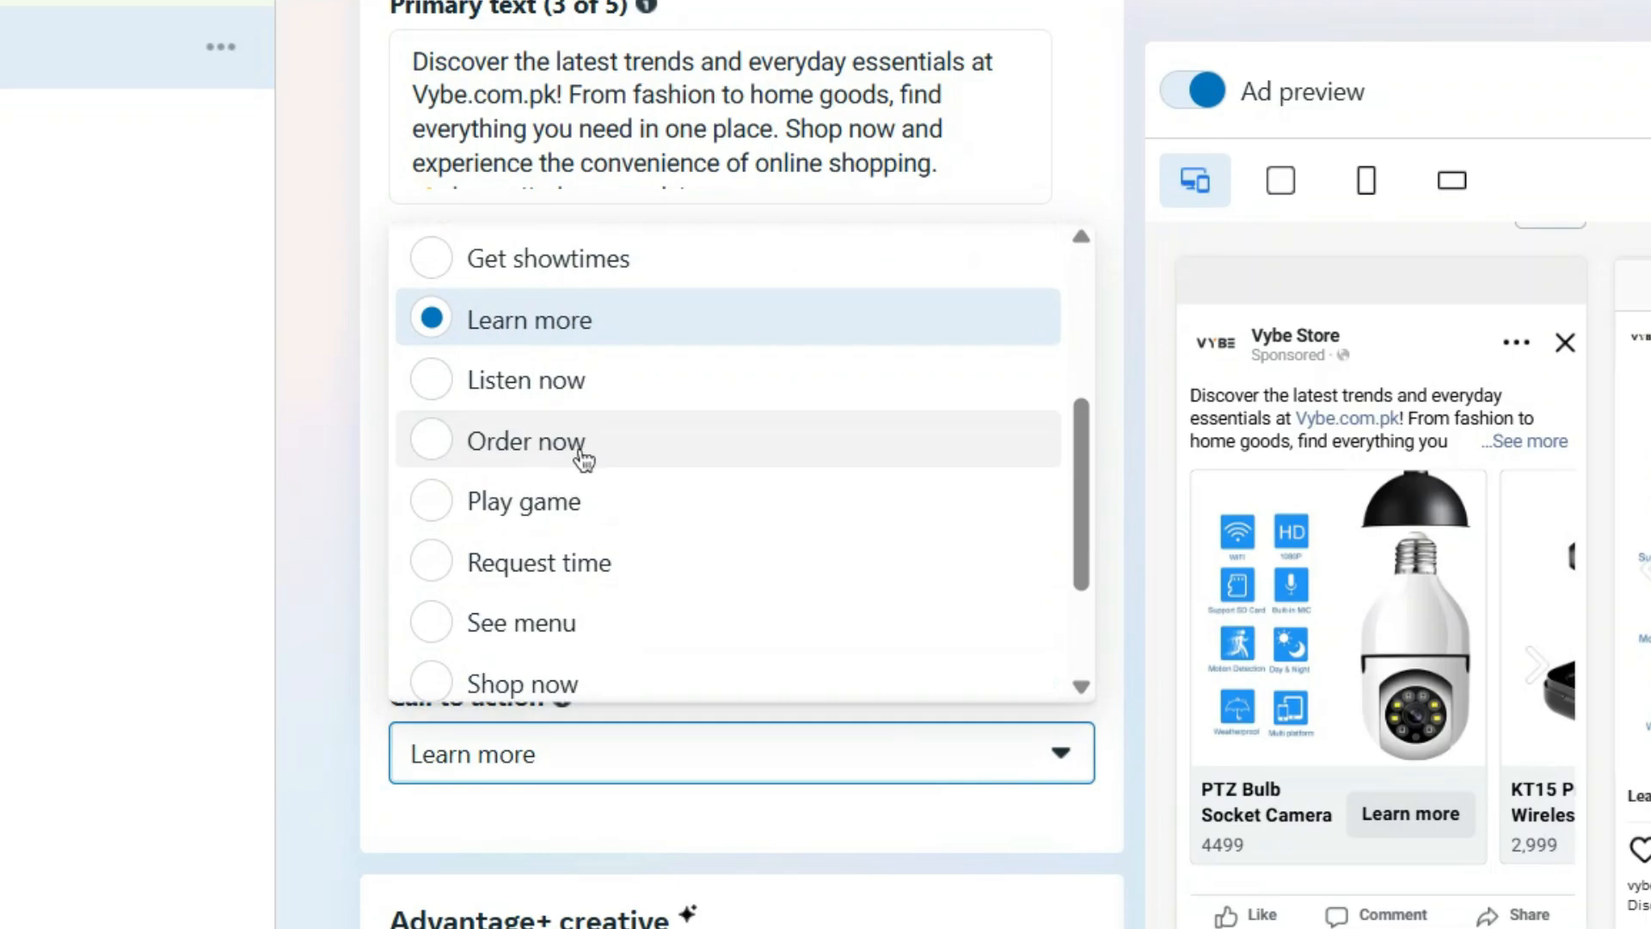
click(591, 684)
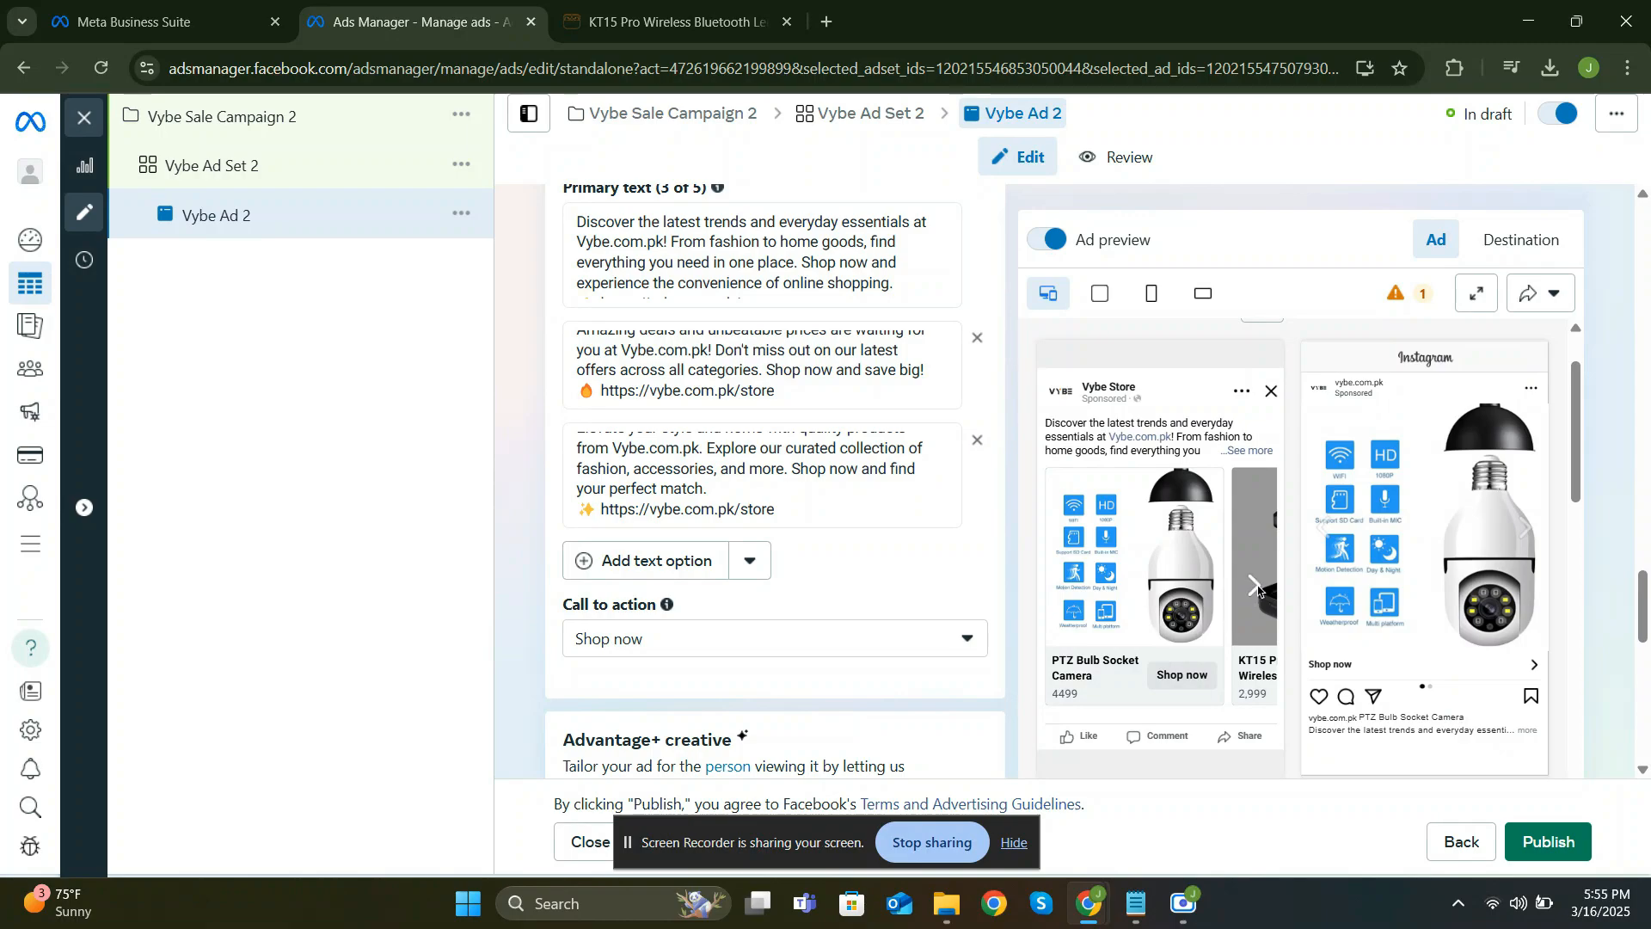
Preview the next carousel card and look through the Advantage+ creative, event details and tracking sections
click(1257, 589)
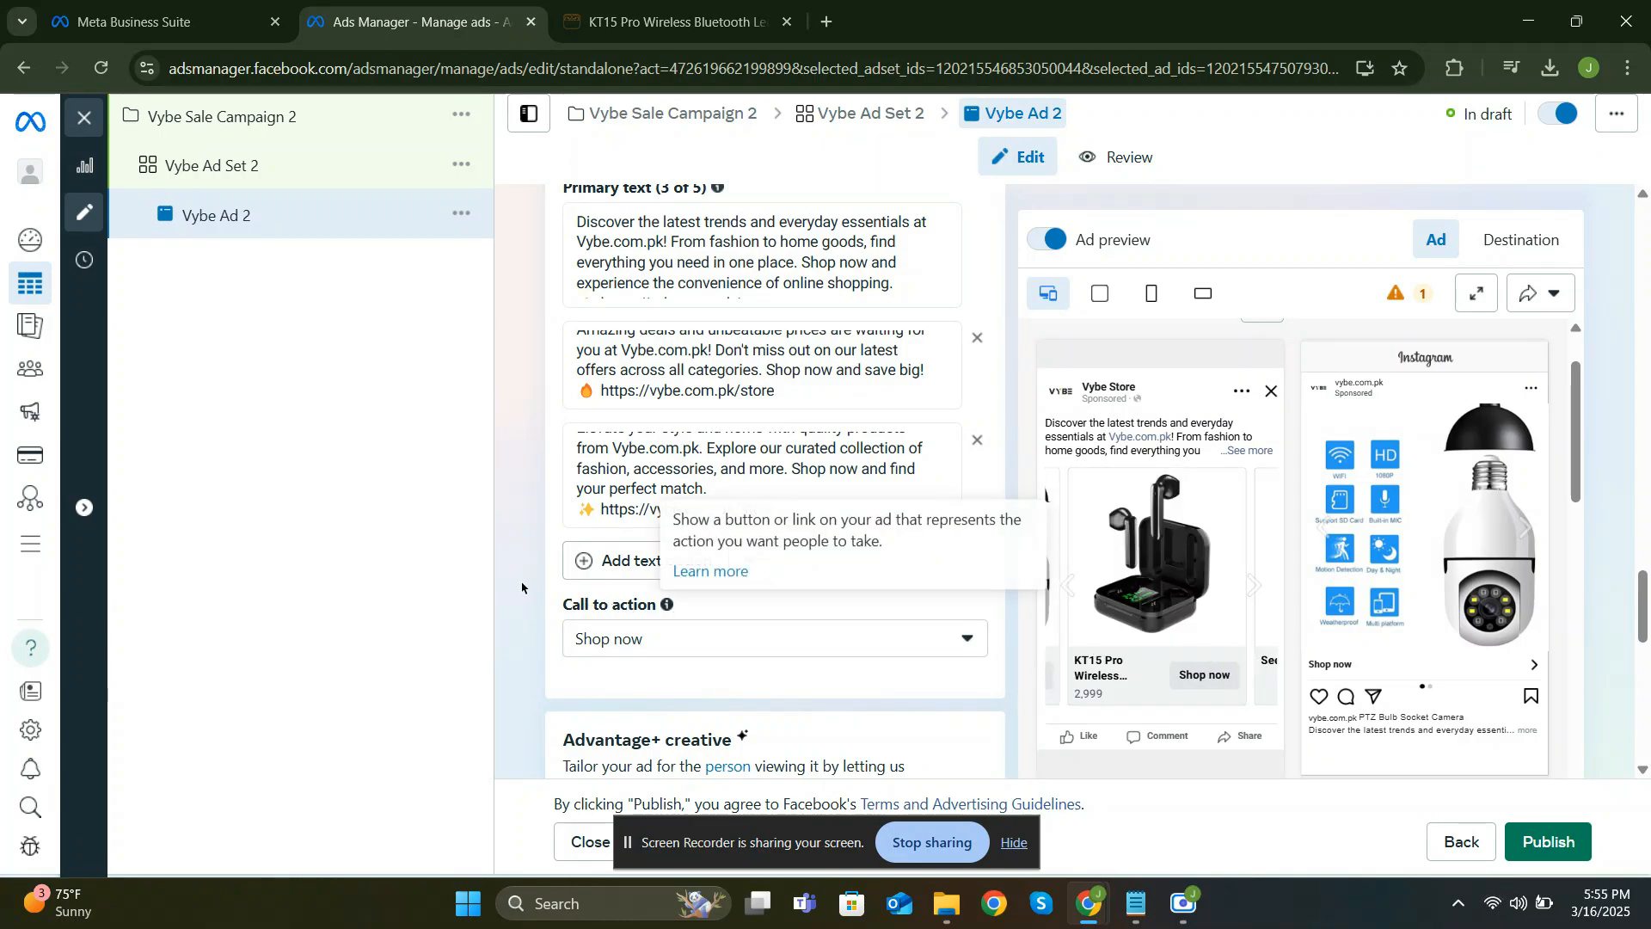
scroll(521, 543, down, 4)
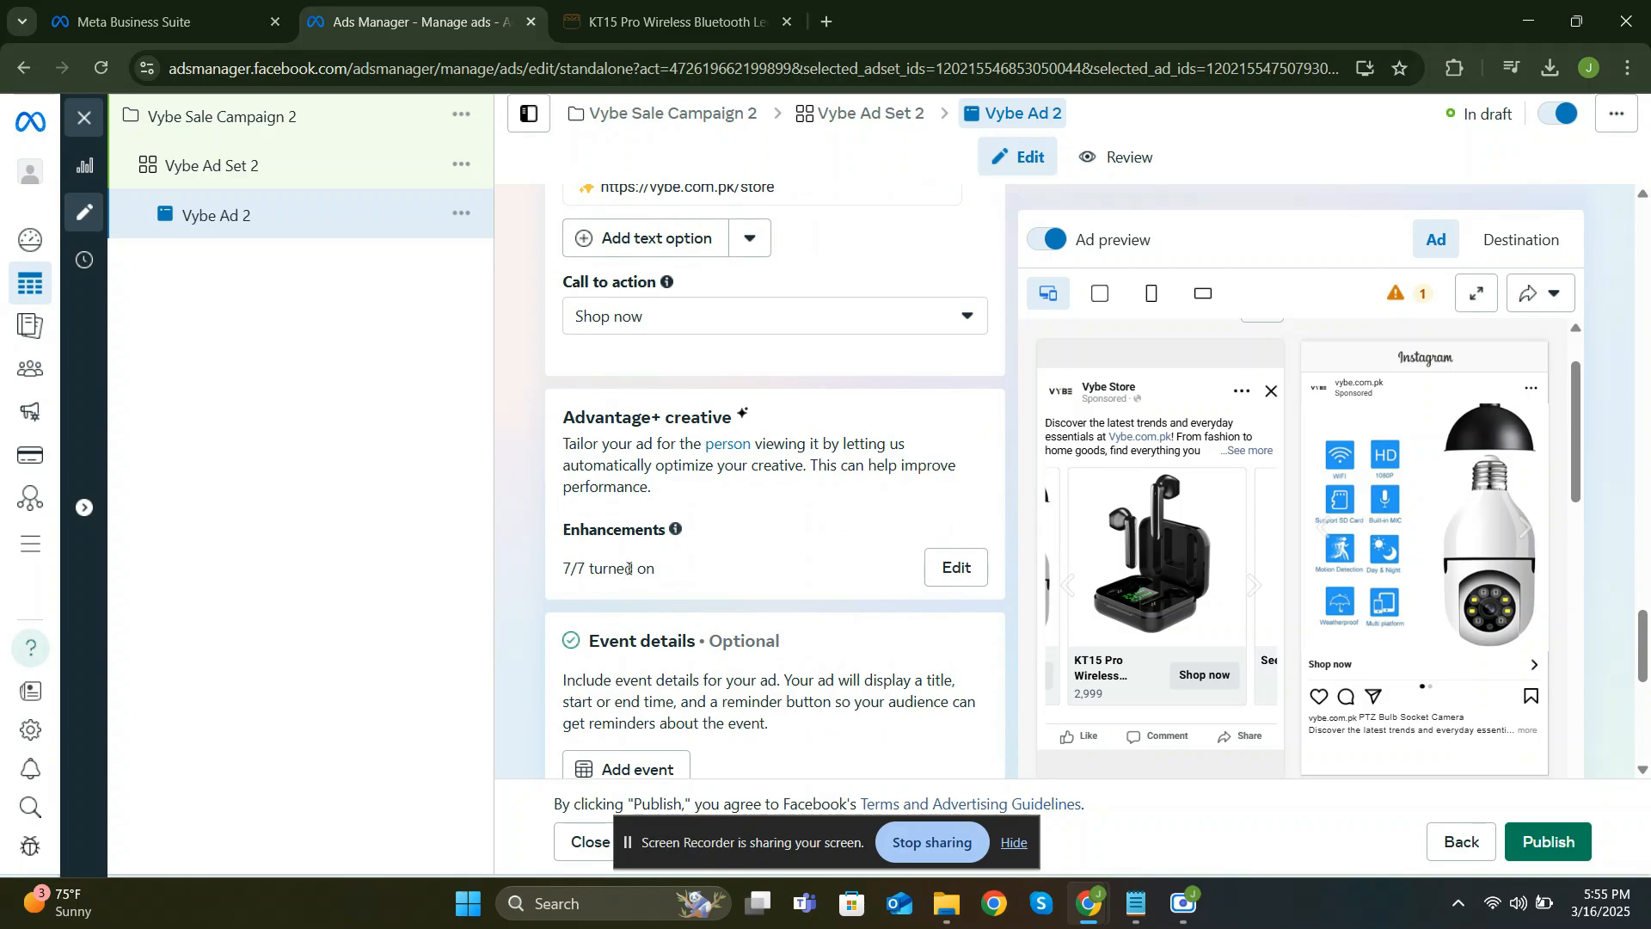
scroll(551, 572, down, 4)
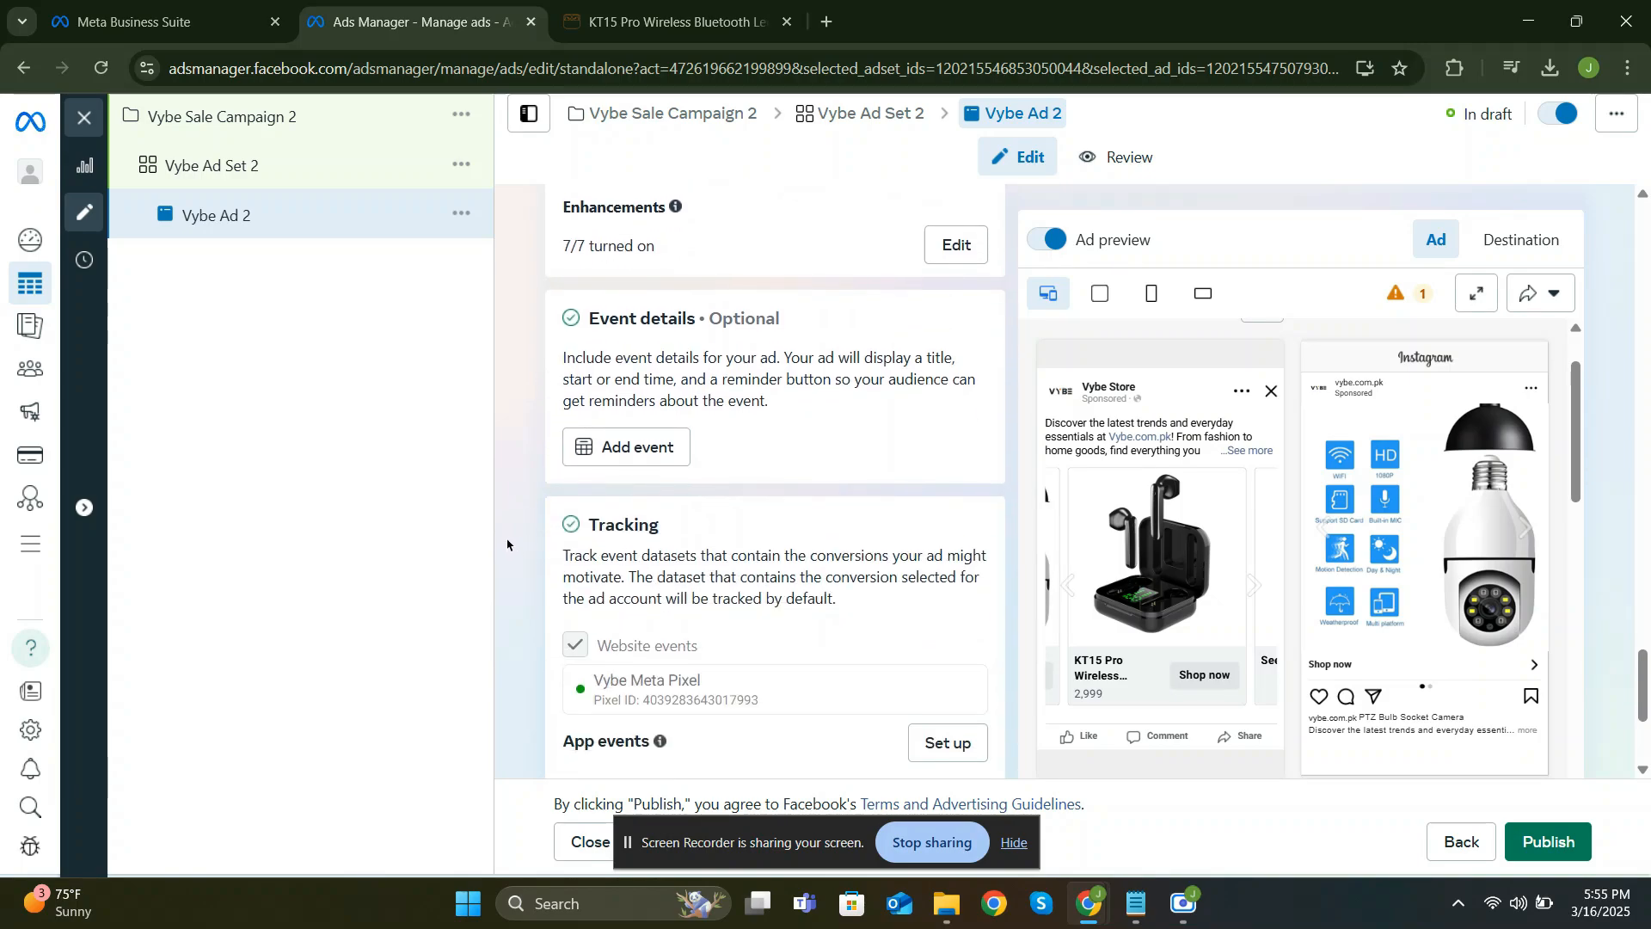